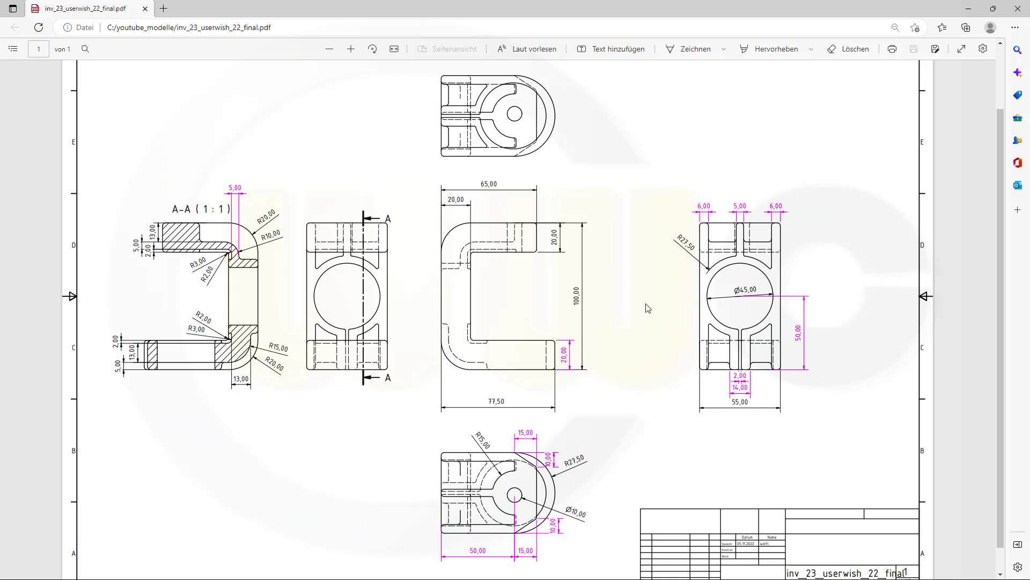
# Switch to the NX part and create a datum plane at a distance of 100 mm above the XY plane.
pyautogui.hotkey('alt', 'Tab')
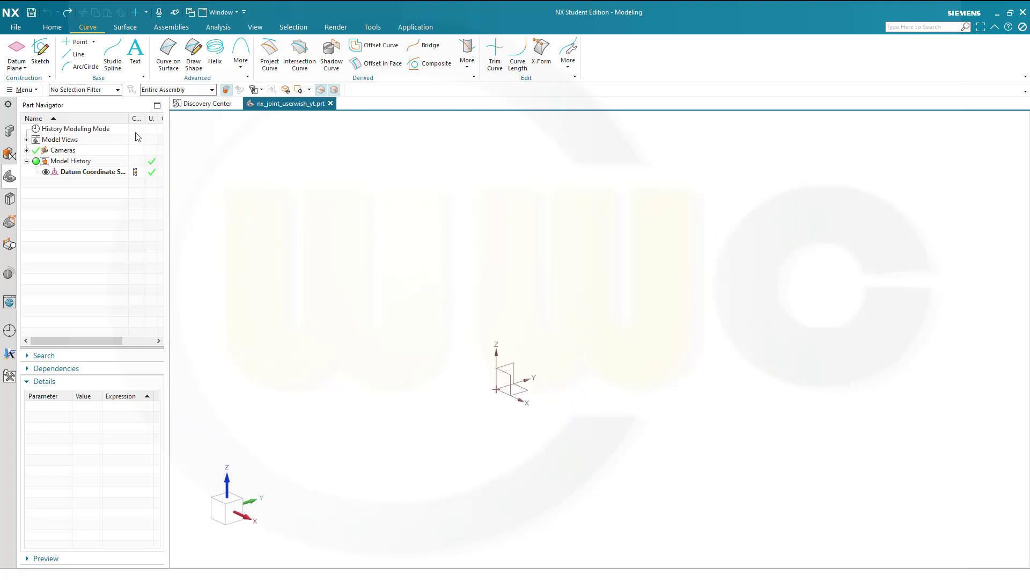
pyautogui.click(16, 51)
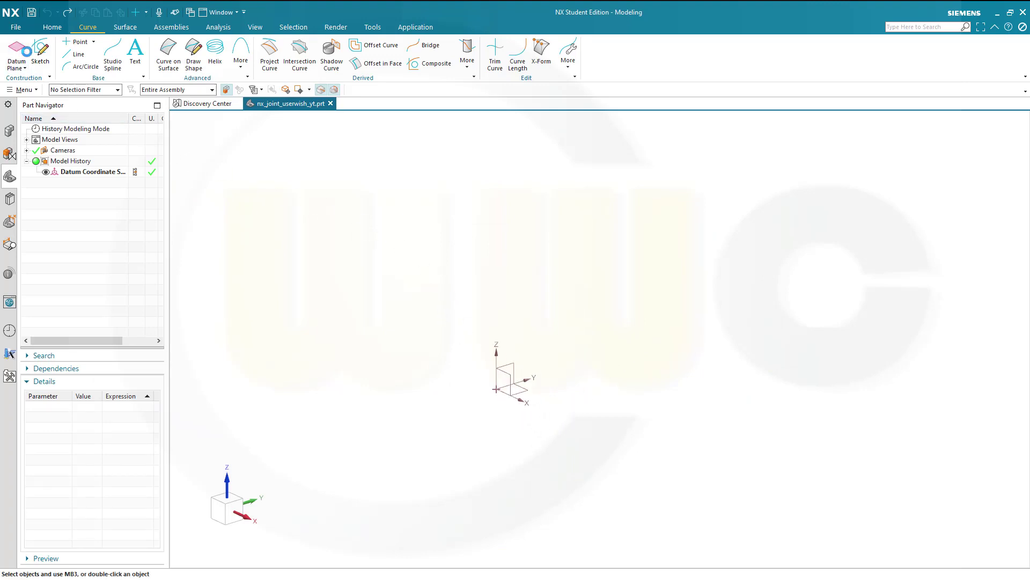
pyautogui.click(521, 388)
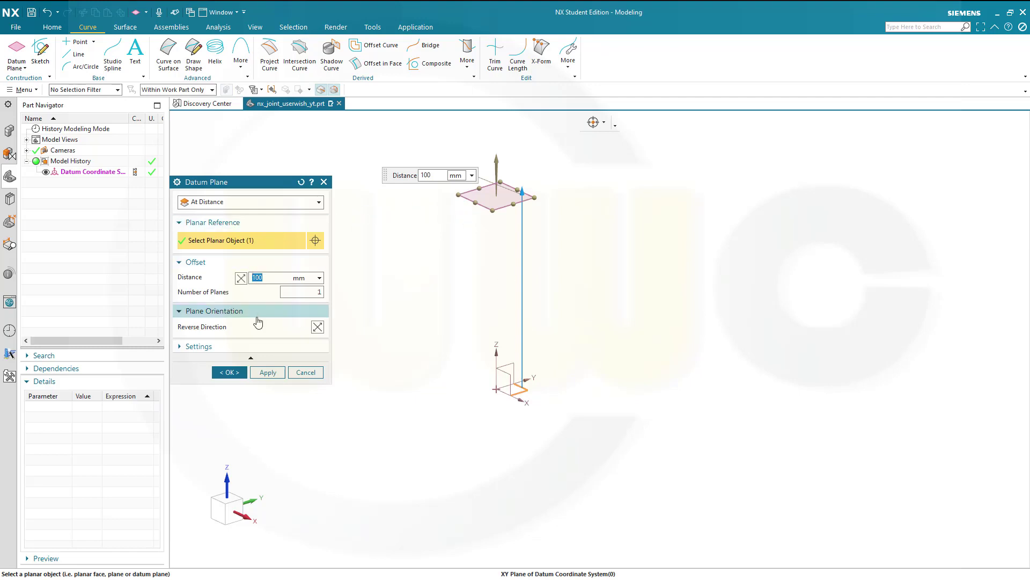
pyautogui.click(237, 373)
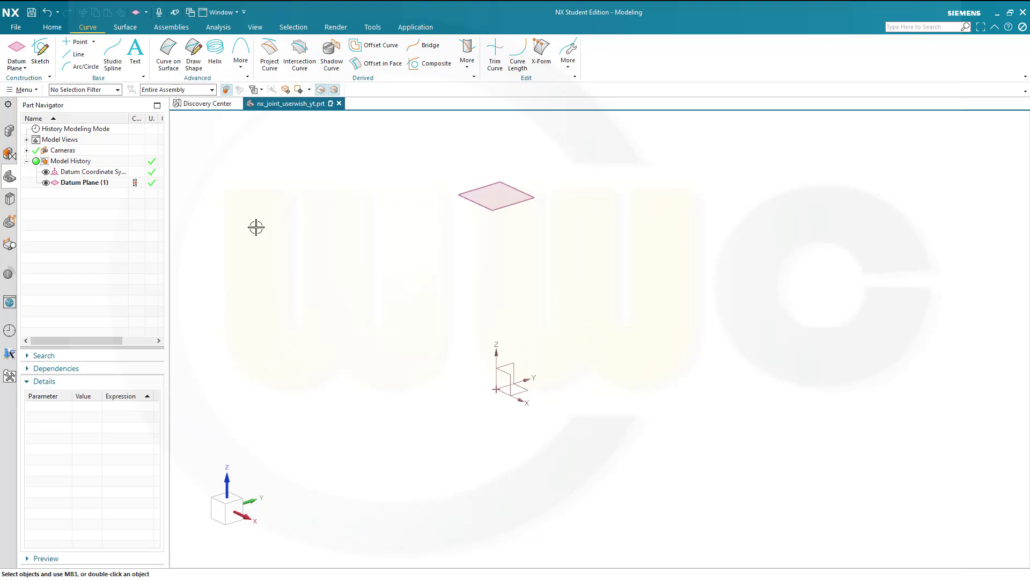
# Create a point at absolute coordinates X 0, Y 50, Z 0 mm.
pyautogui.click(79, 41)
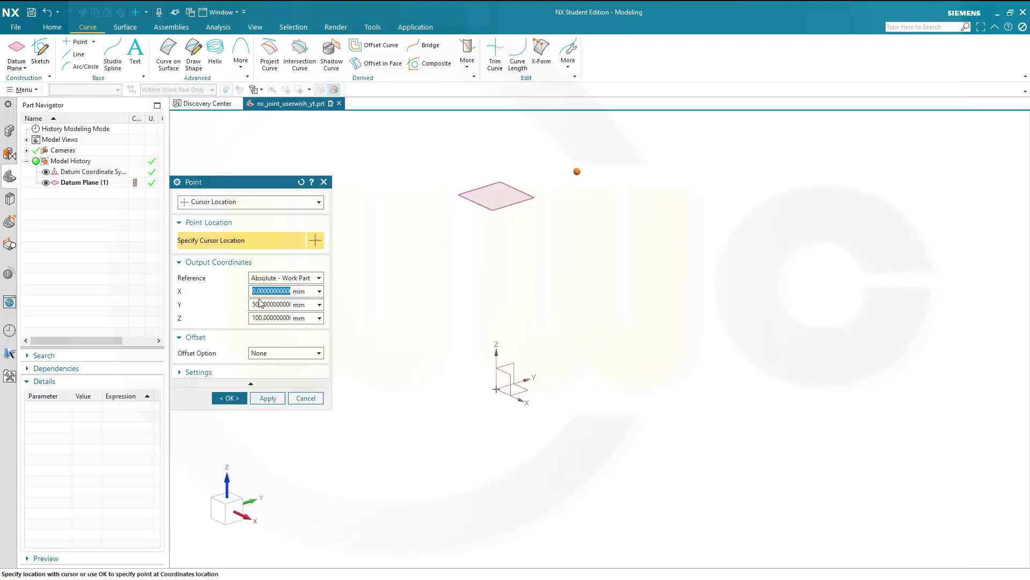
pyautogui.moveTo(254, 304); pyautogui.dragTo(371, 316)
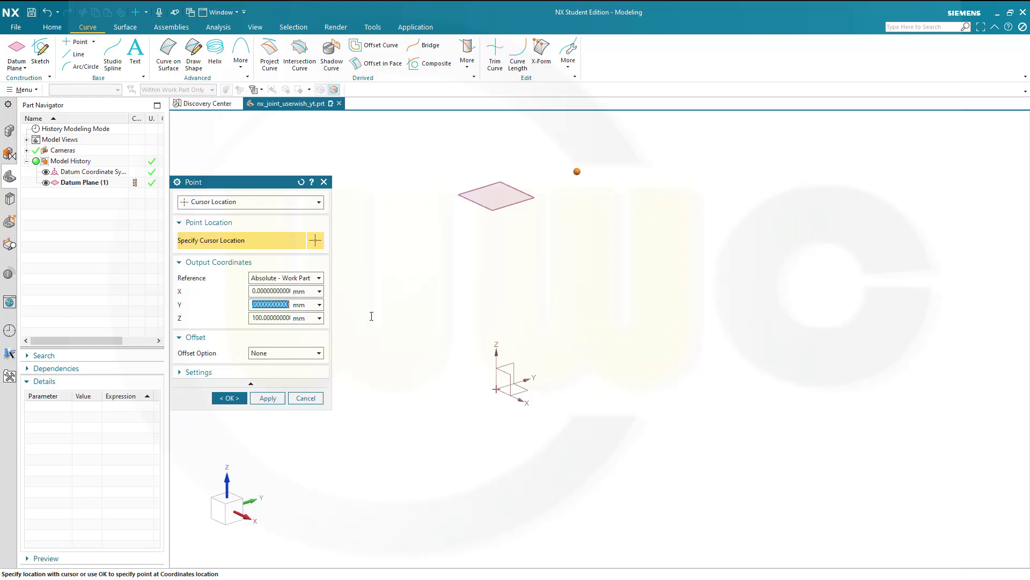
pyautogui.moveTo(252, 317); pyautogui.dragTo(301, 321)
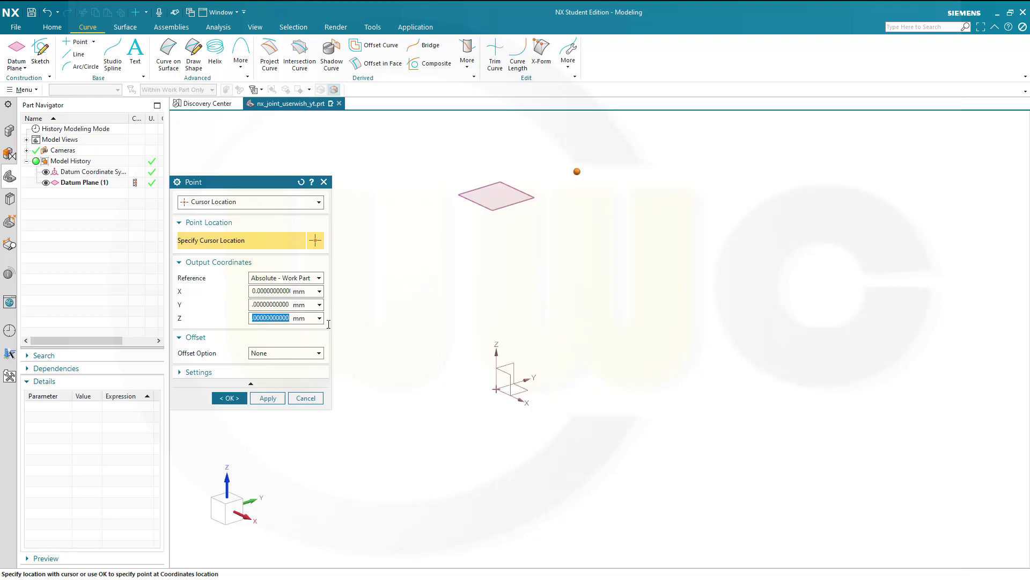
pyautogui.write('0')
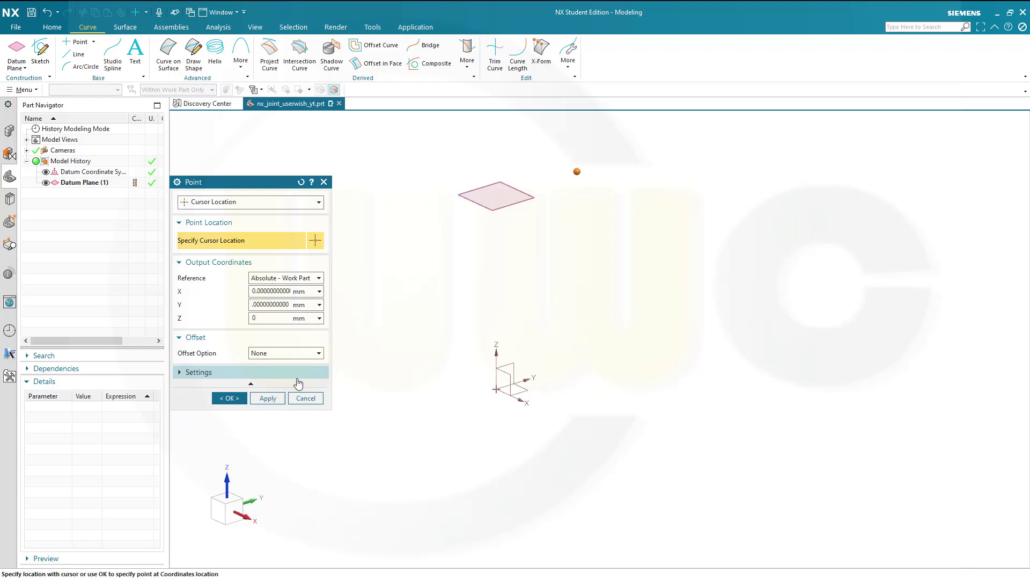
pyautogui.click(265, 399)
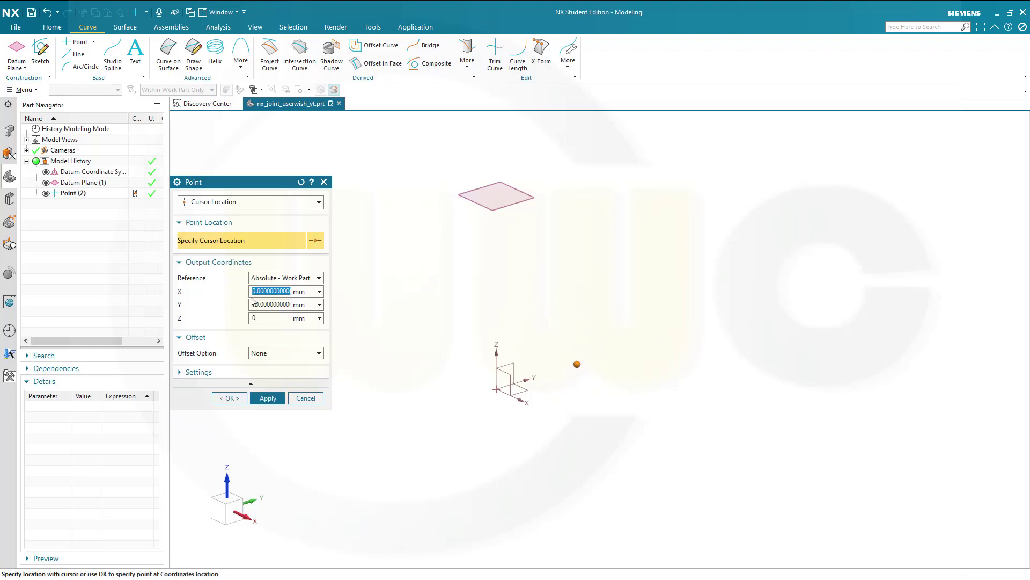
# Create a point on the Z axis at absolute coordinates X 0, Y 0, Z 50 mm.
pyautogui.click(253, 304)
pyautogui.moveTo(252, 305); pyautogui.dragTo(429, 301)
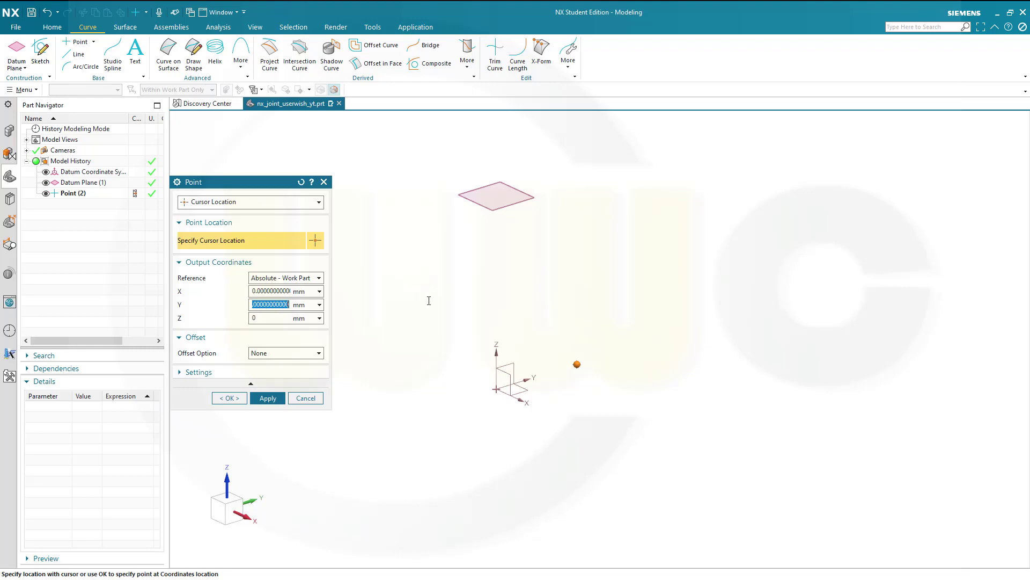
pyautogui.write('0')
pyautogui.press('Tab')
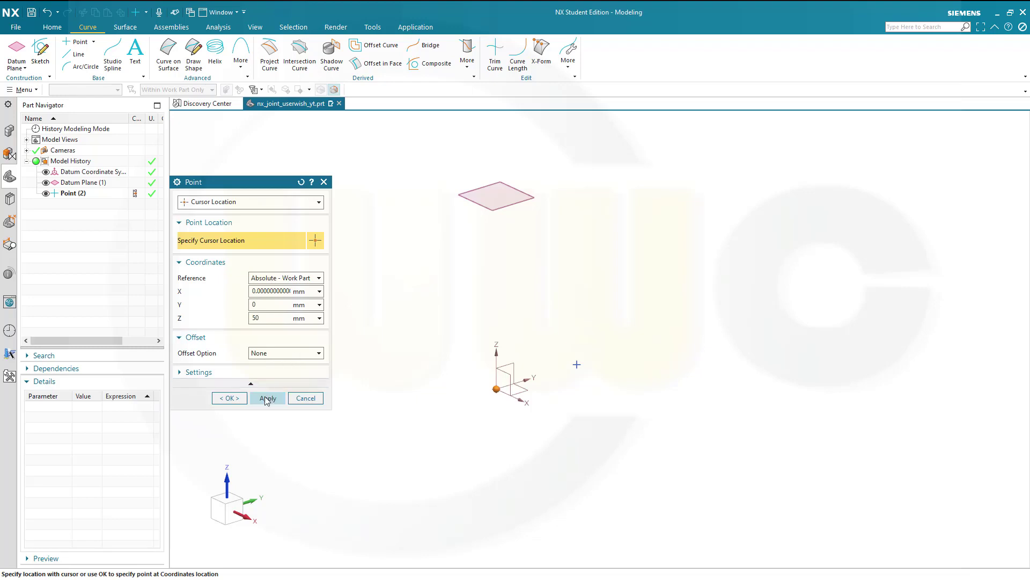
pyautogui.click(267, 398)
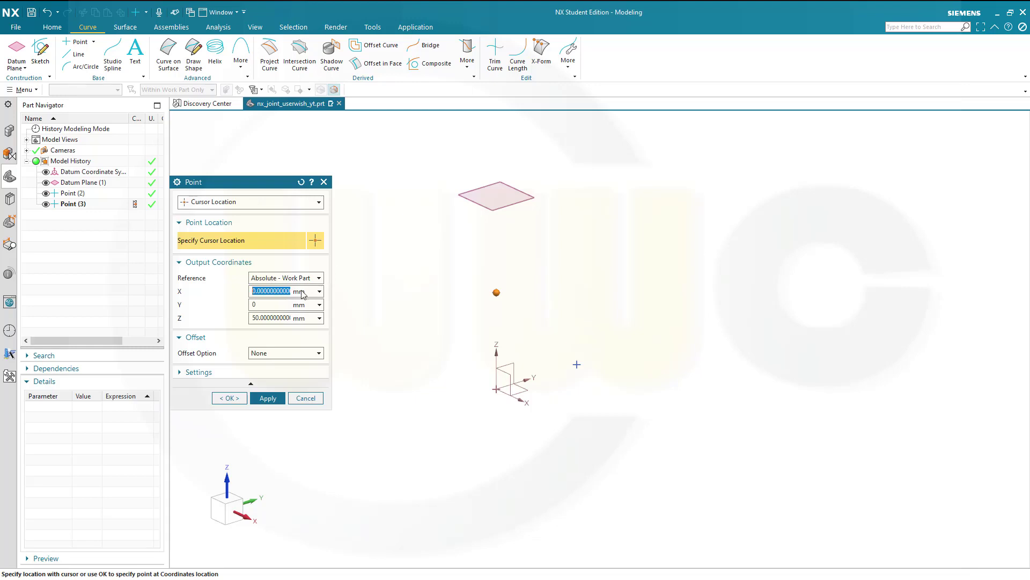
# Create a point at absolute coordinates X 0, Y 50, Z 100 mm and finish point creation.
pyautogui.doubleClick(266, 303)
pyautogui.doubleClick(256, 318)
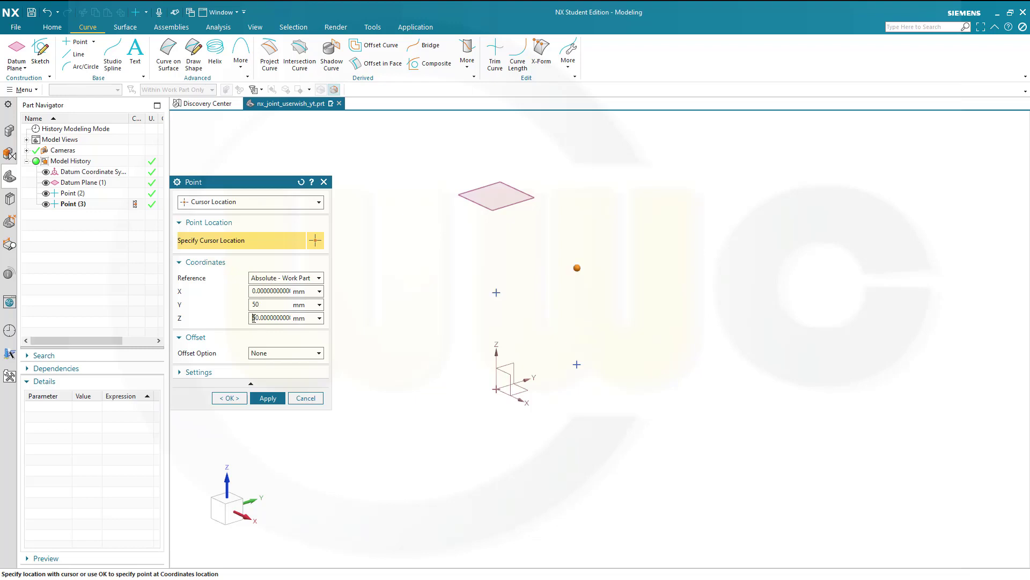
pyautogui.write('100')
pyautogui.click(230, 398)
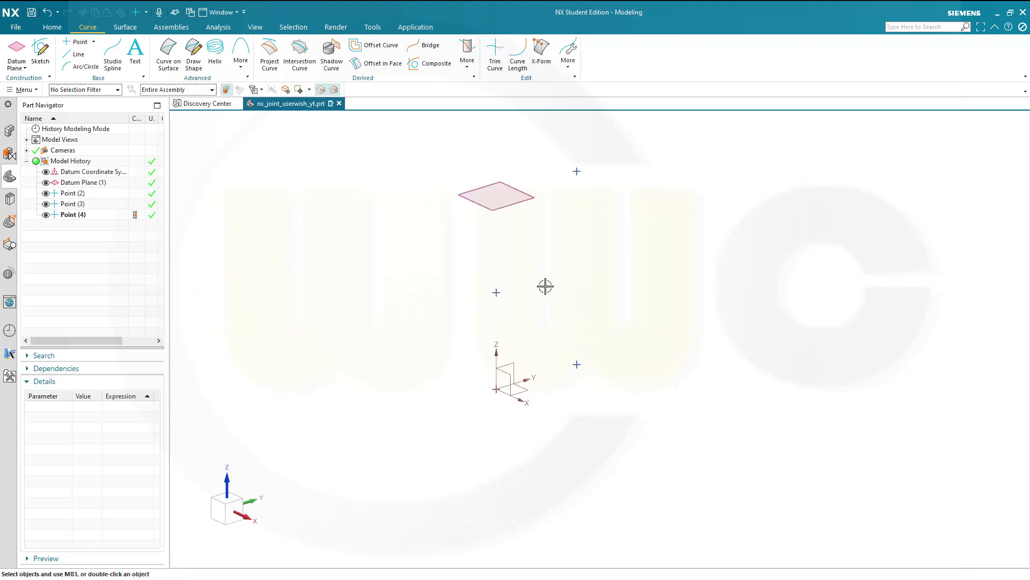
pyautogui.click(623, 277)
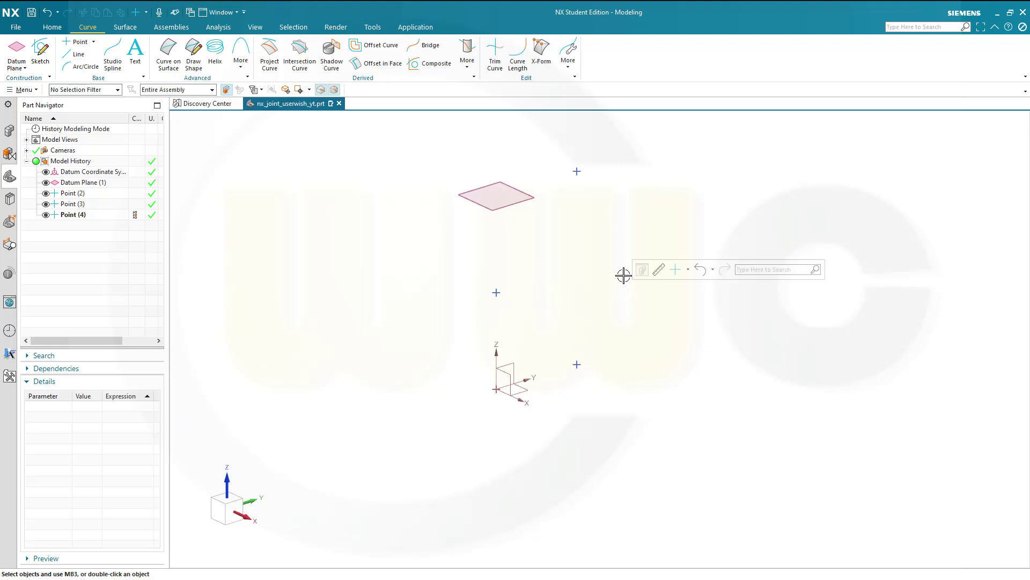
# Create a Point and Direction datum plane through the point at Z 50 mm, normal to the ZC-axis.
pyautogui.moveTo(614, 362)
pyautogui.mouseDown(button='middle')
pyautogui.moveTo(588, 315)
pyautogui.moveTo(615, 352)
pyautogui.mouseUp(button='middle')
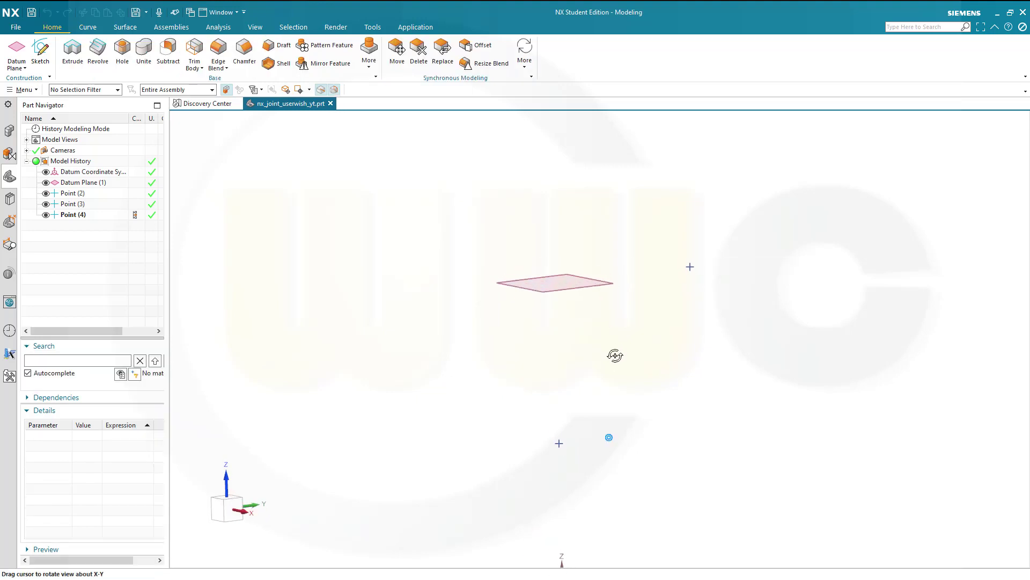
pyautogui.scroll(-3, 642, 446)
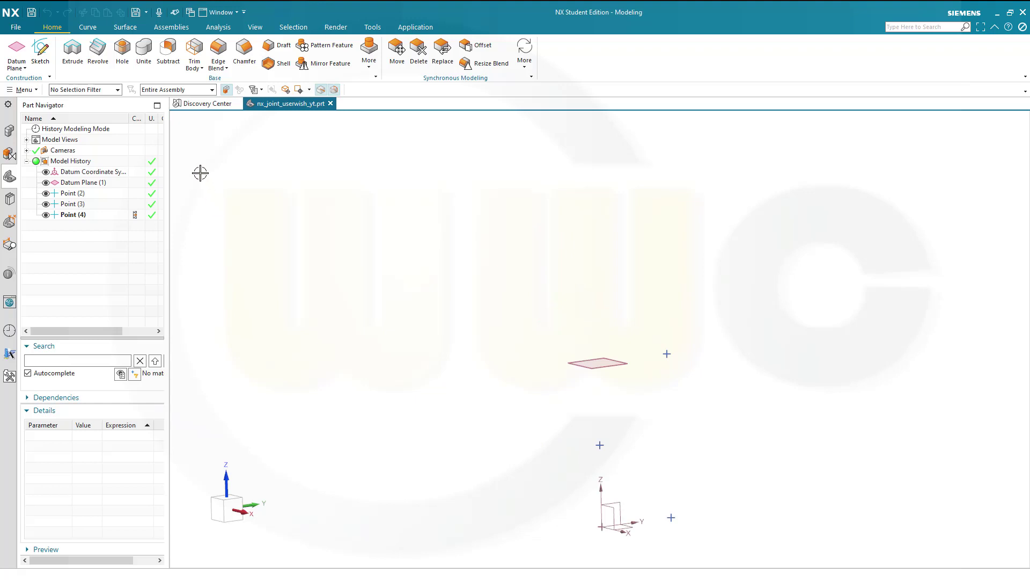
pyautogui.click(17, 49)
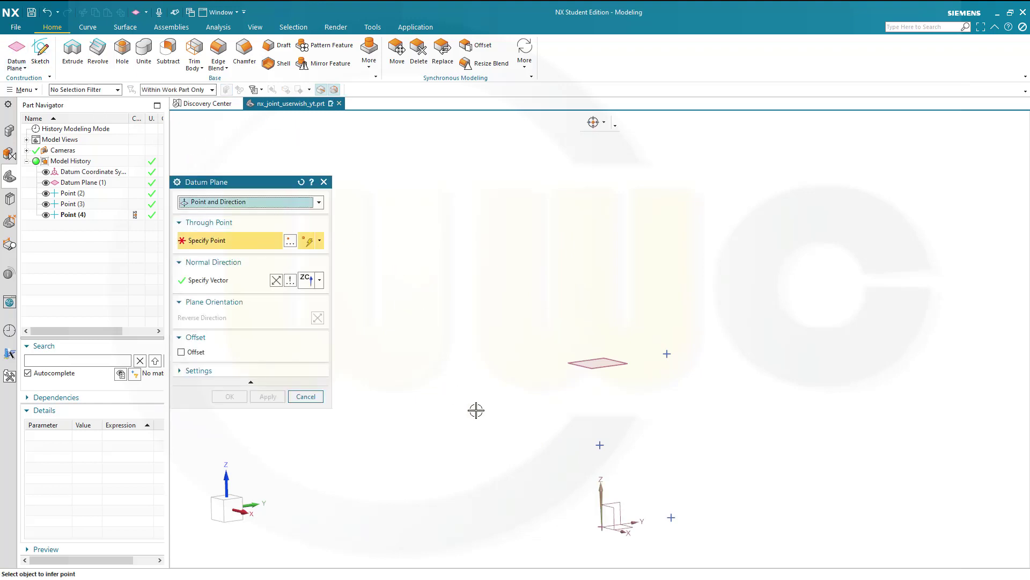
pyautogui.click(600, 445)
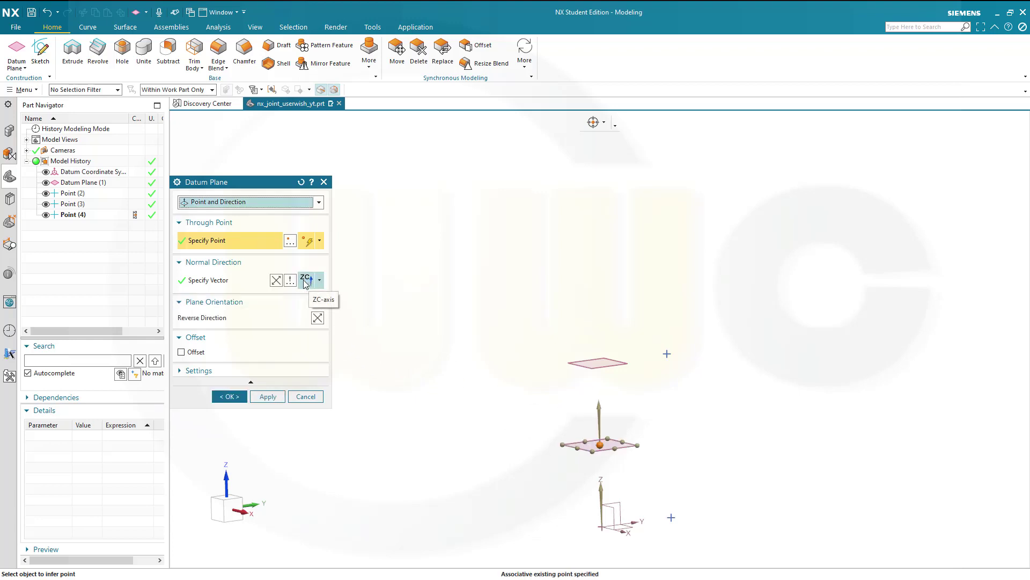
pyautogui.click(229, 396)
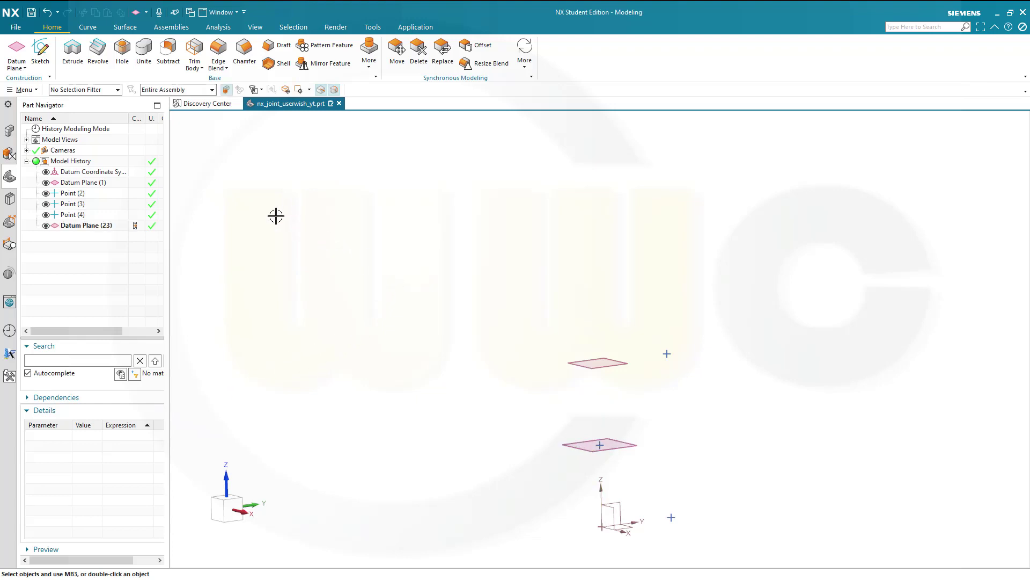
# Create a new sketch on the Right principal plane.
pyautogui.click(40, 54)
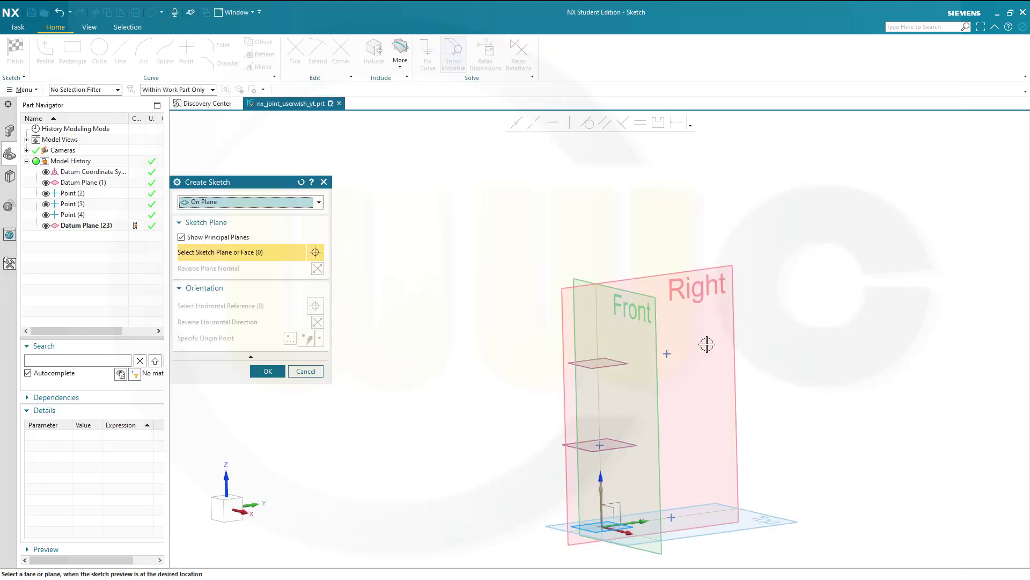
pyautogui.click(734, 352)
pyautogui.click(268, 371)
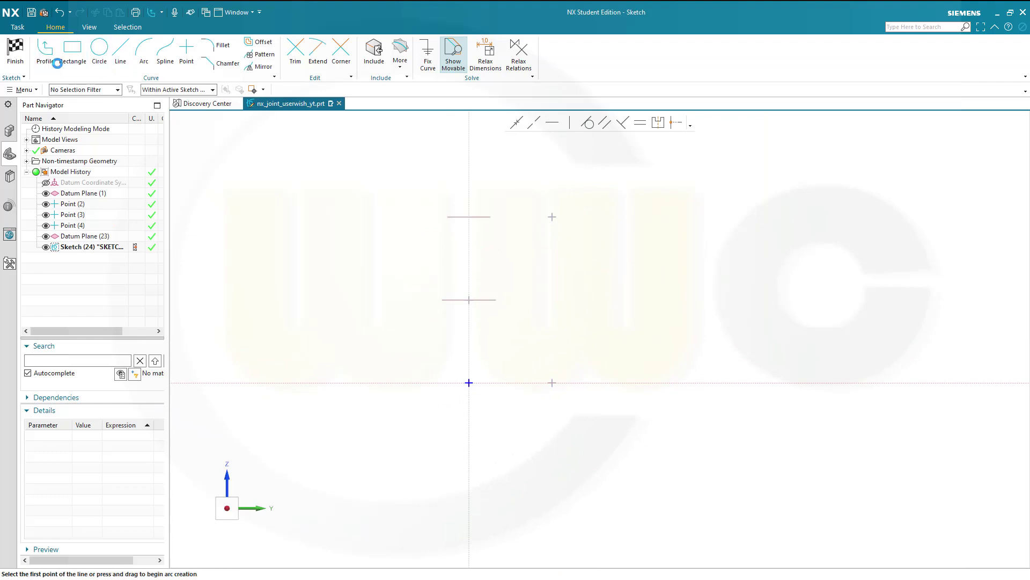
# Sketch a closed C-shaped profile opening toward +Y, its lower arm about 17 mm thick with an inner edge about 30 mm long.
pyautogui.click(45, 51)
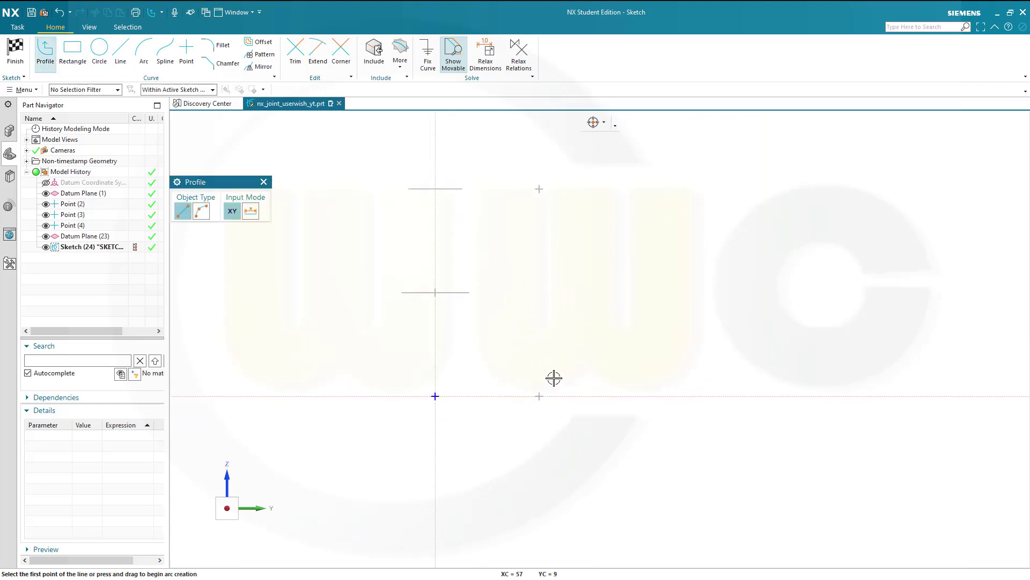
pyautogui.click(554, 378)
pyautogui.click(454, 377)
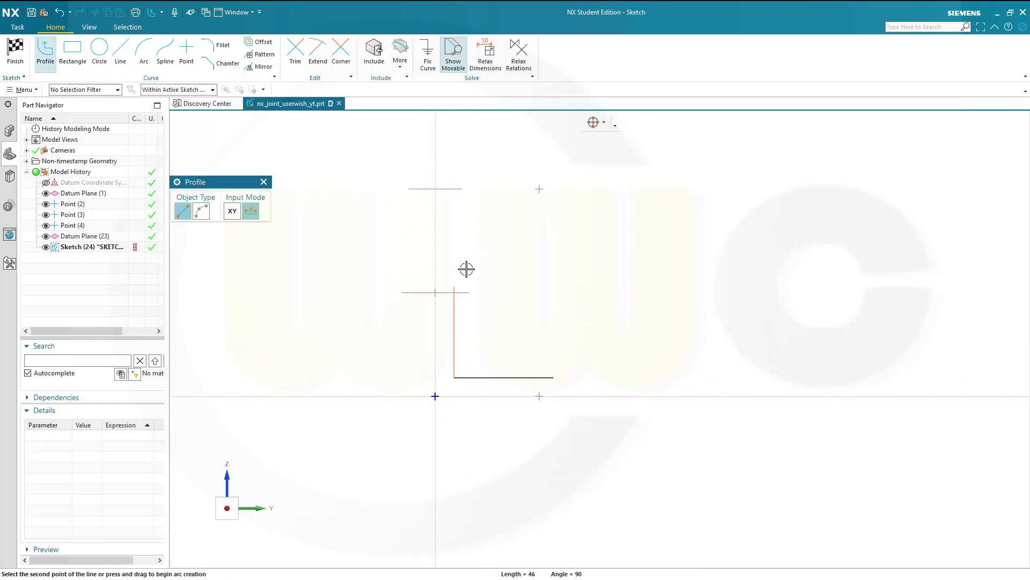
pyautogui.click(454, 203)
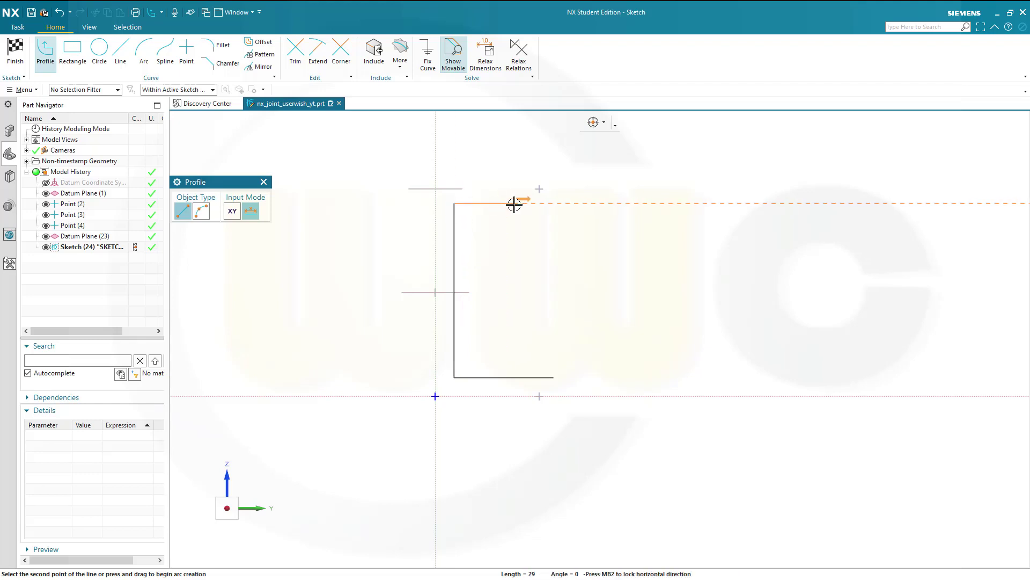
pyautogui.click(570, 206)
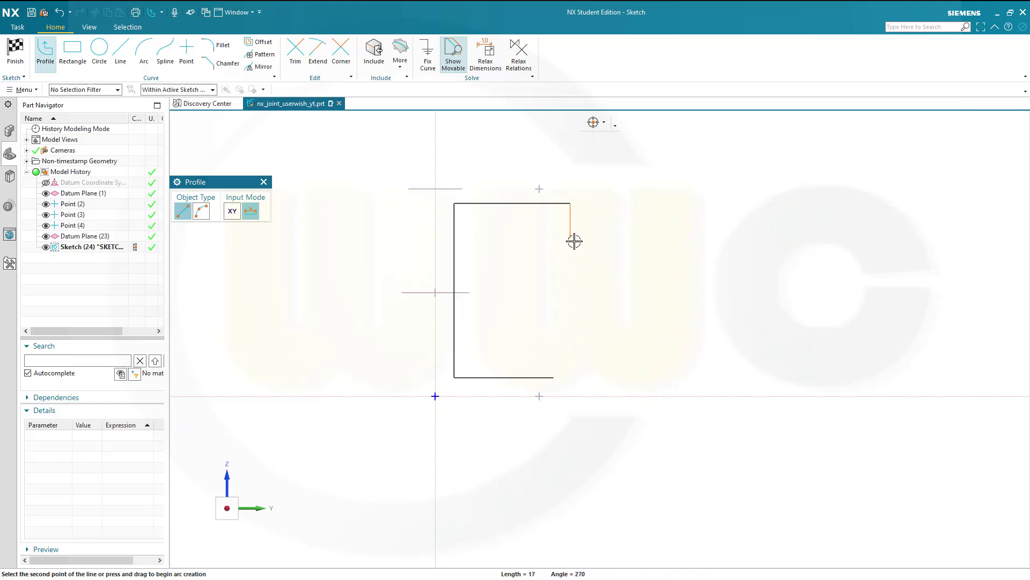
pyautogui.click(570, 244)
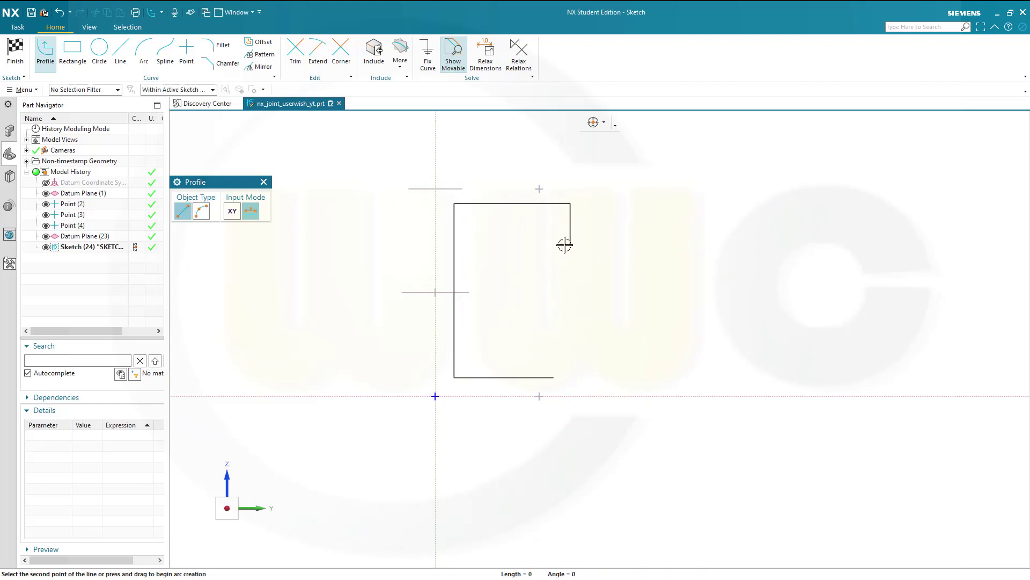
pyautogui.click(491, 244)
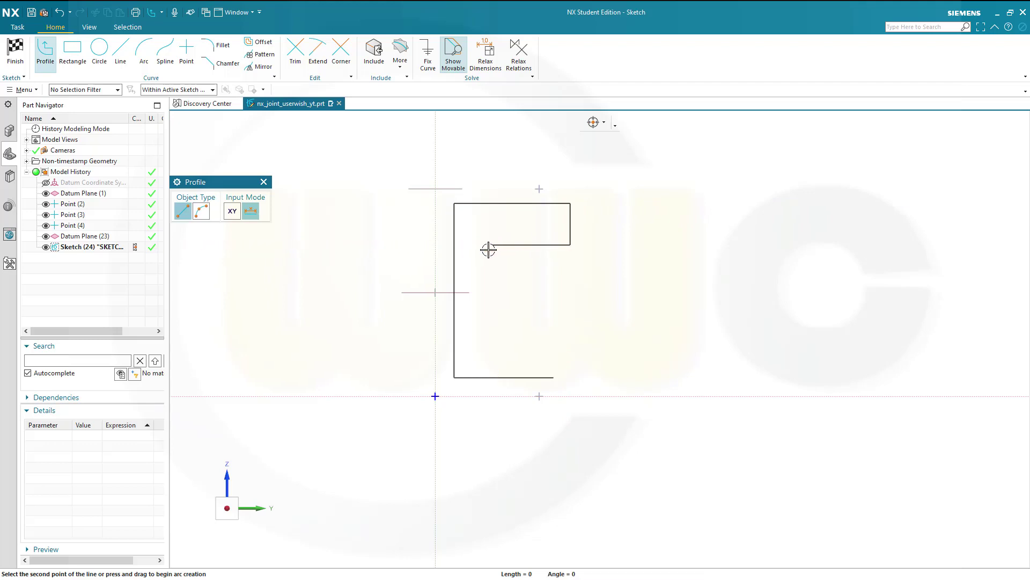
pyautogui.click(492, 341)
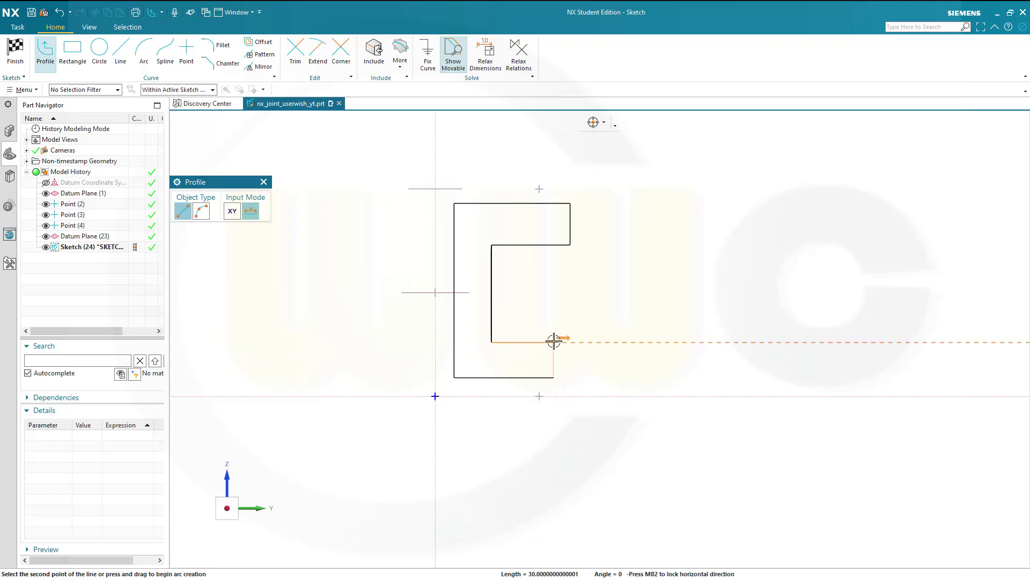
pyautogui.click(554, 341)
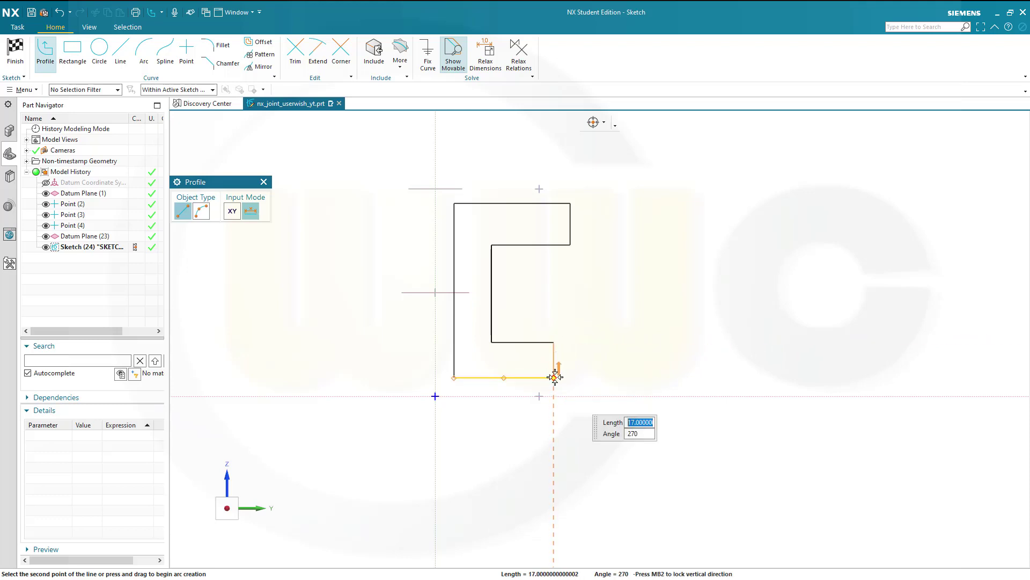
pyautogui.click(554, 377)
pyautogui.press('Escape')
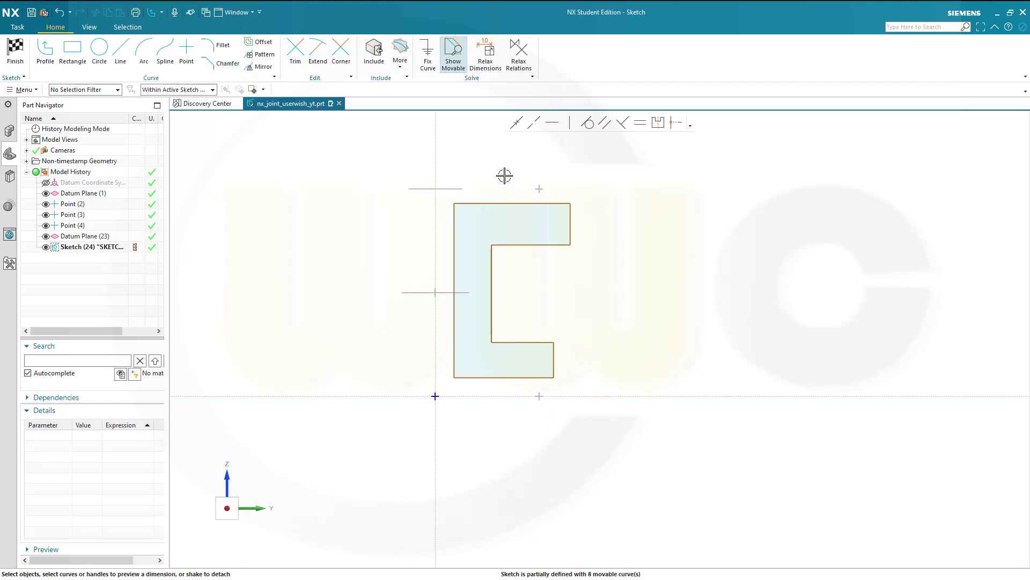
# Include the 100 mm datum plane and the point at Y 50, Z 0 in the sketch as references.
pyautogui.click(373, 52)
pyautogui.click(436, 187)
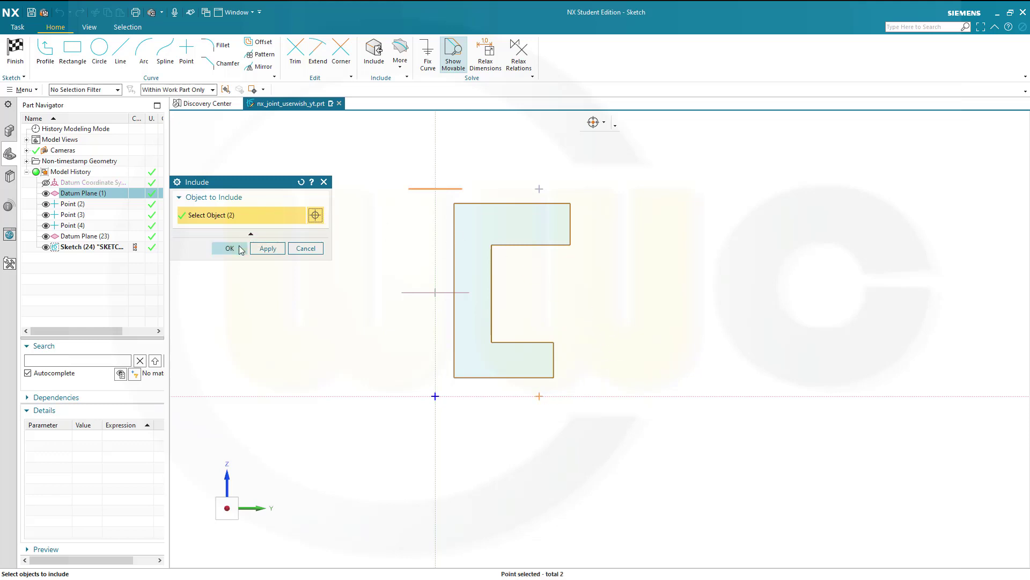
pyautogui.click(230, 247)
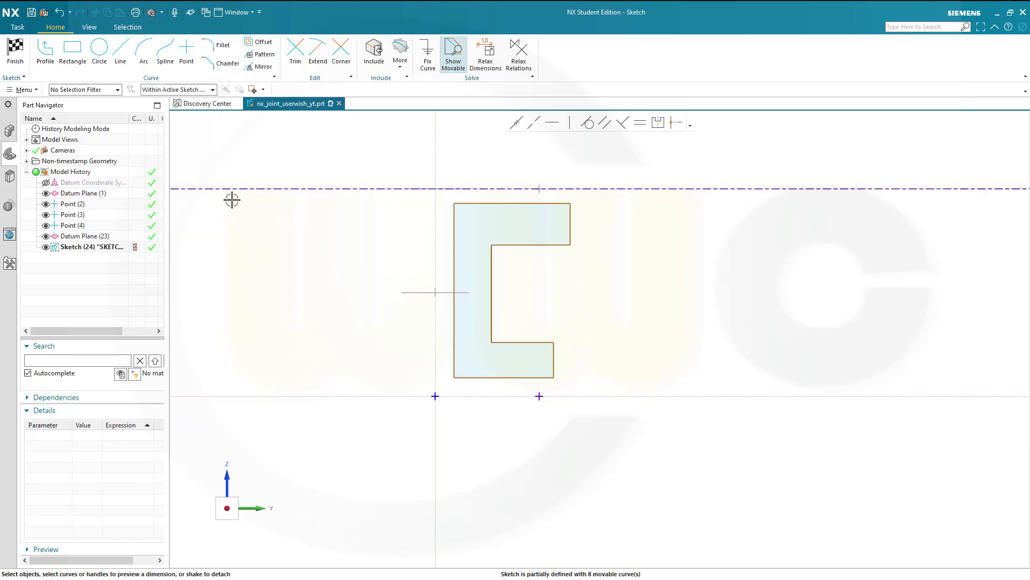
# Make the profile's top edge collinear with the included datum plane line.
pyautogui.click(470, 187)
pyautogui.click(472, 202)
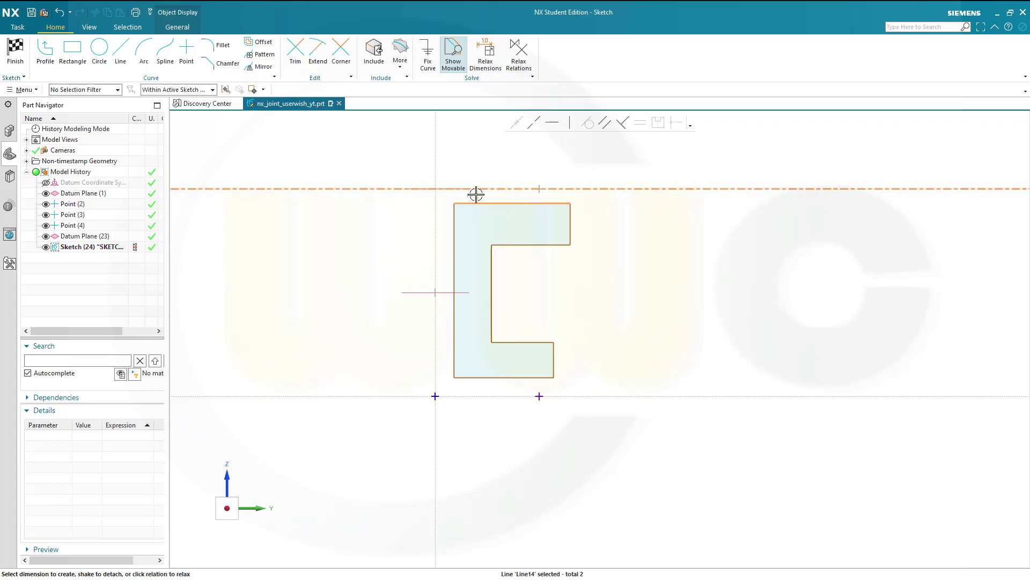
pyautogui.click(530, 122)
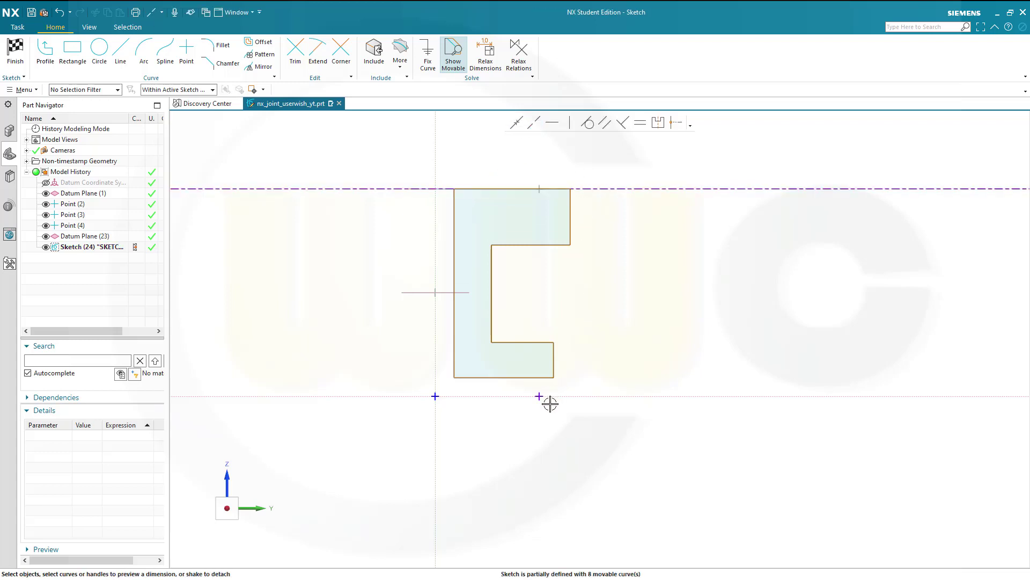
# Make the profile's lower outer corners coincident with the point at Y 50, Z 0 and with the sketch origin.
pyautogui.click(554, 377)
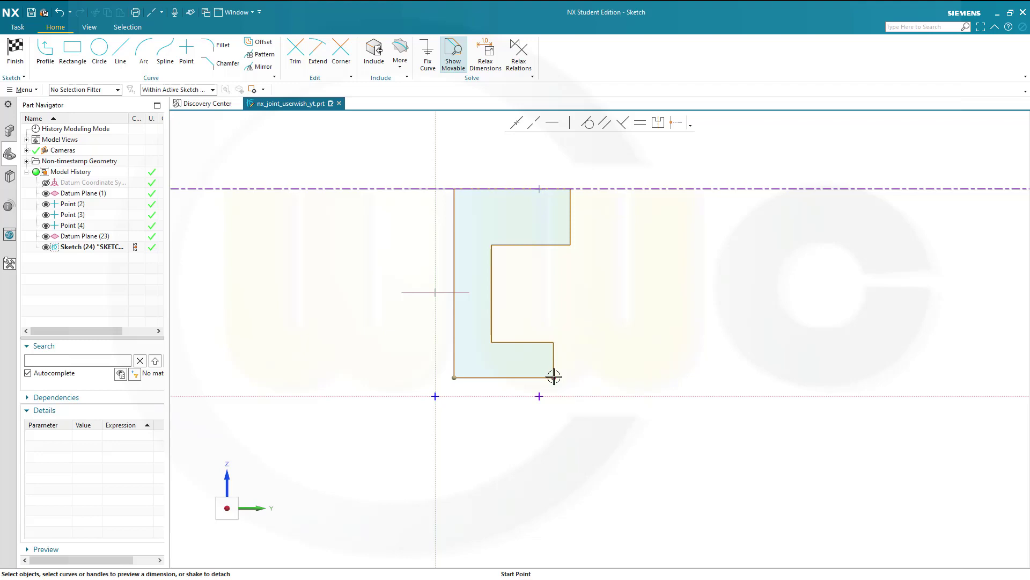
pyautogui.click(538, 397)
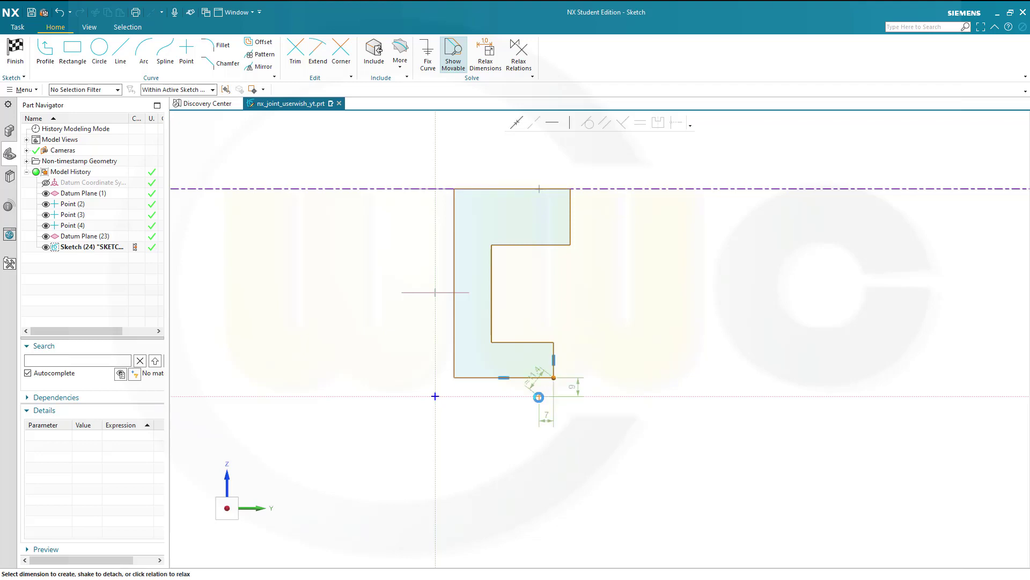
pyautogui.click(516, 122)
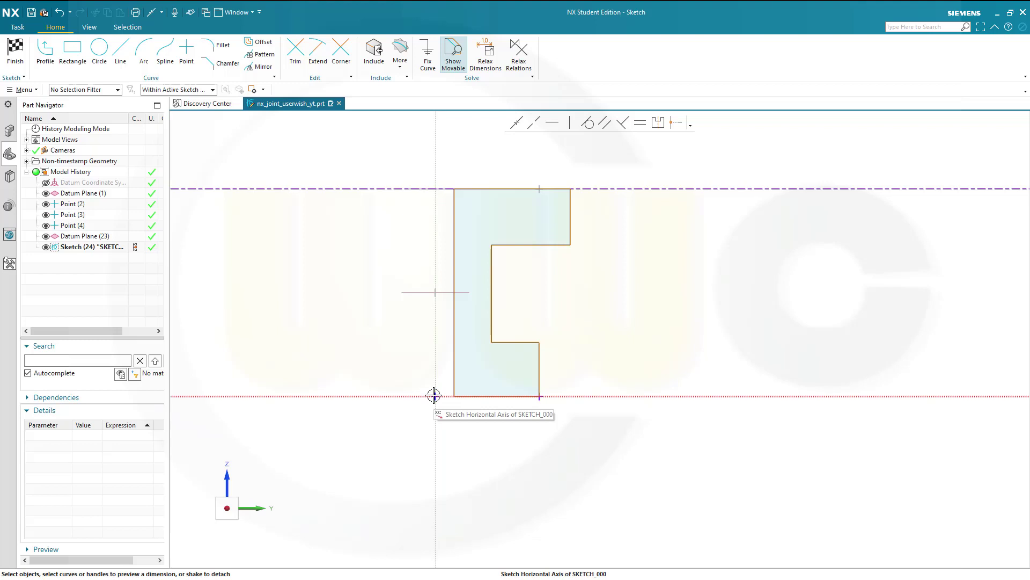
pyautogui.click(434, 395)
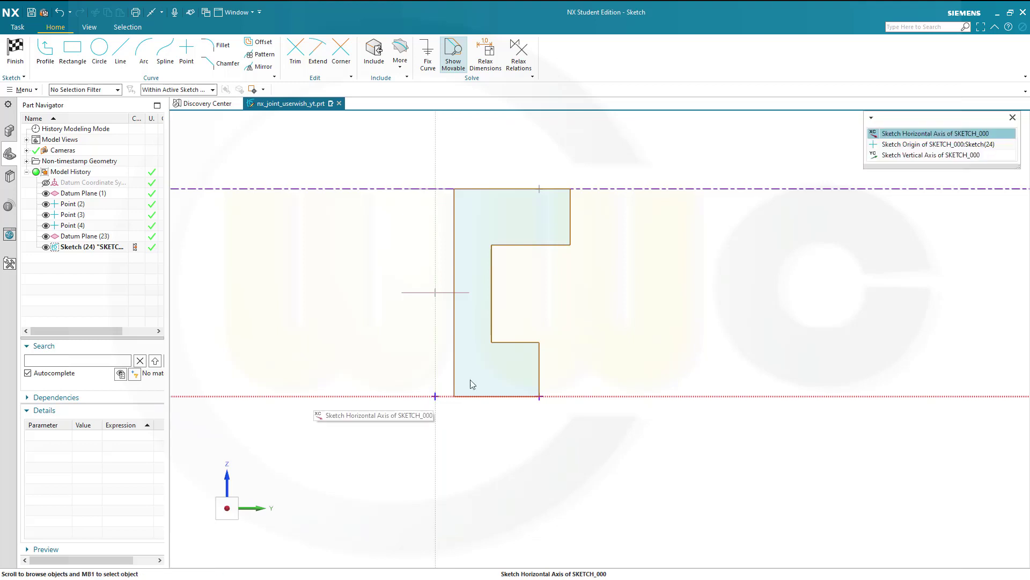
pyautogui.click(905, 145)
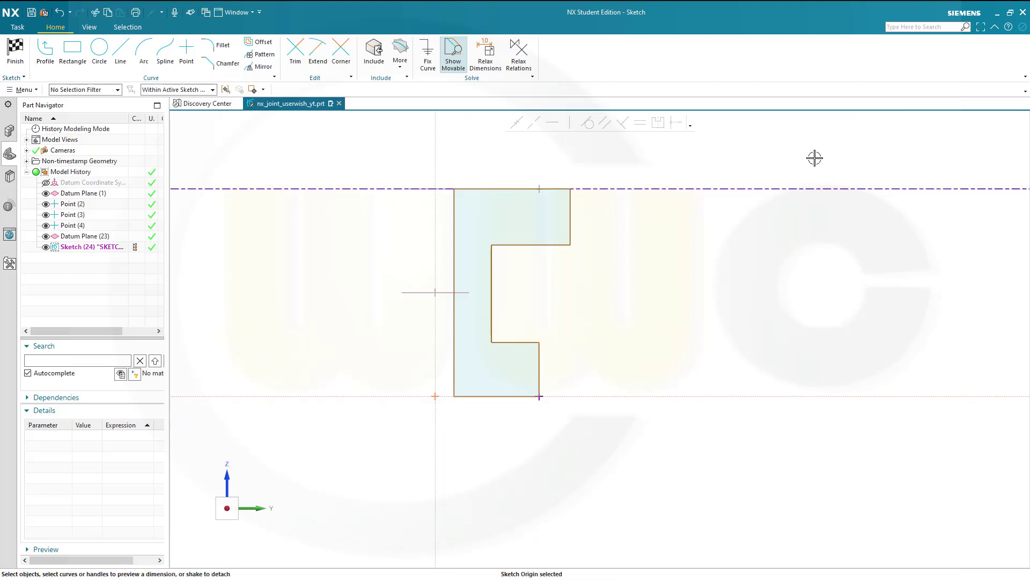
pyautogui.click(454, 396)
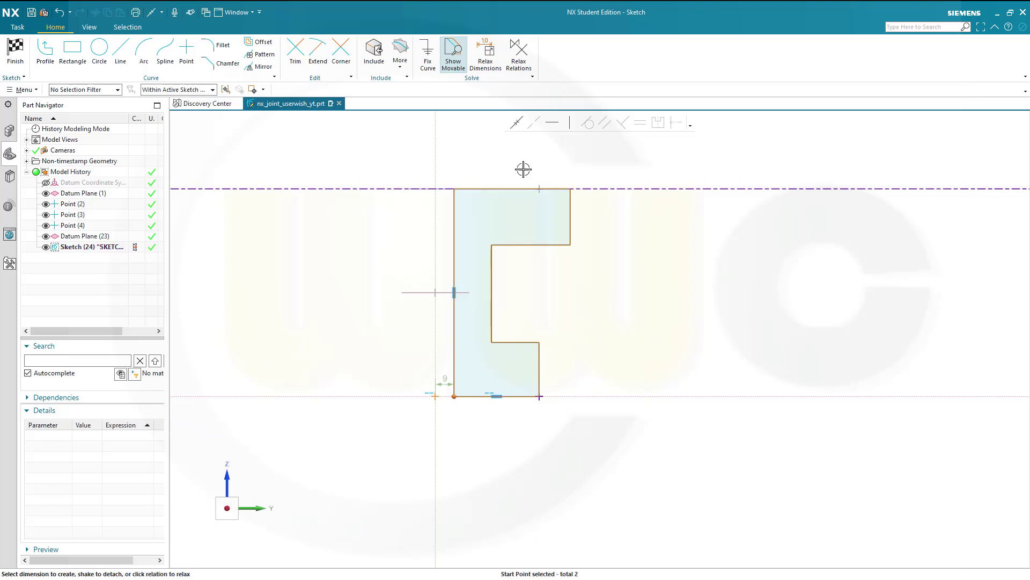
pyautogui.click(517, 123)
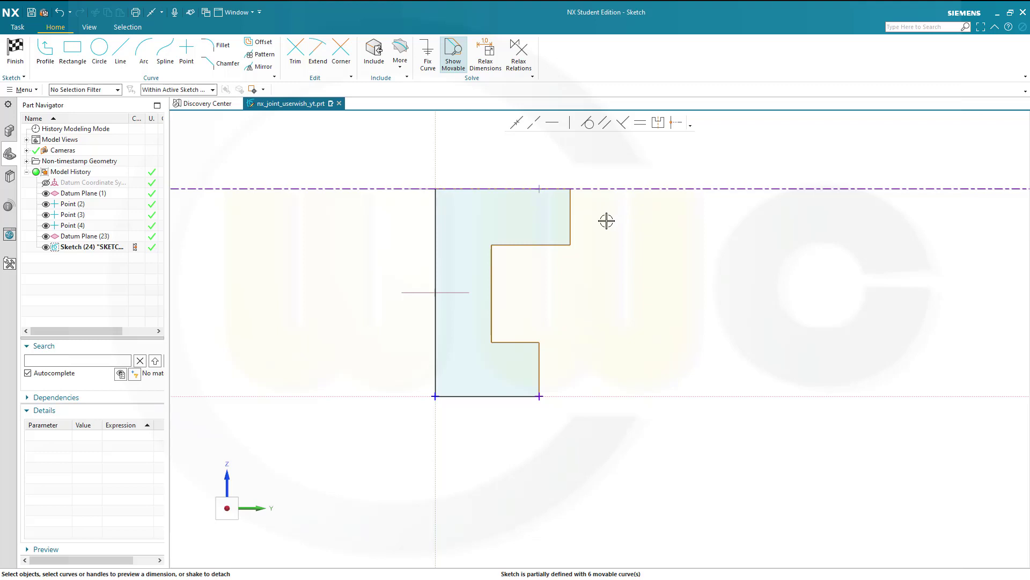
# Dimension the thickness of the profile's vertical web between its two long vertical edges as 20 mm.
pyautogui.click(432, 255)
pyautogui.click(490, 267)
pyautogui.click(466, 267)
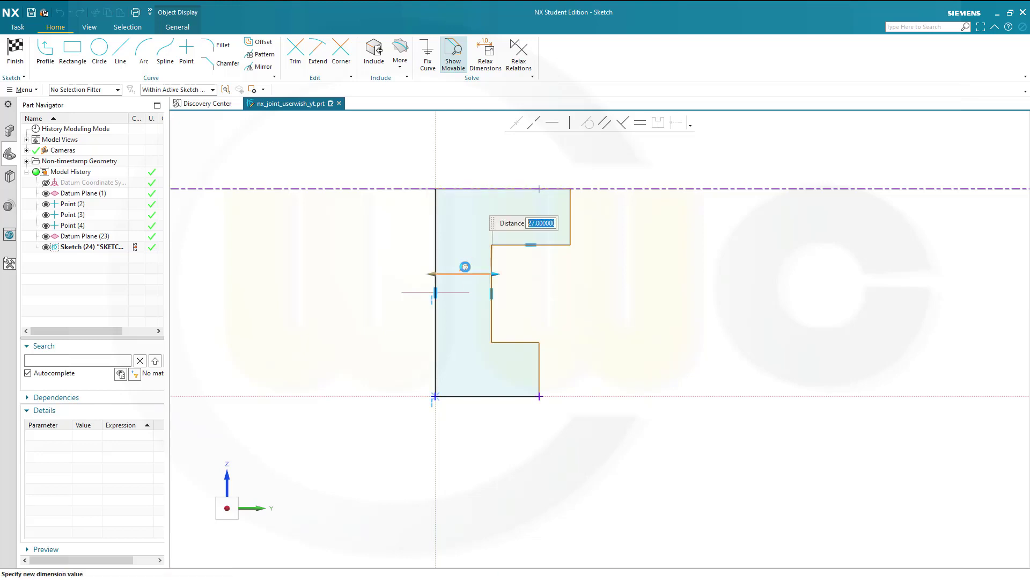
pyautogui.write('"=')
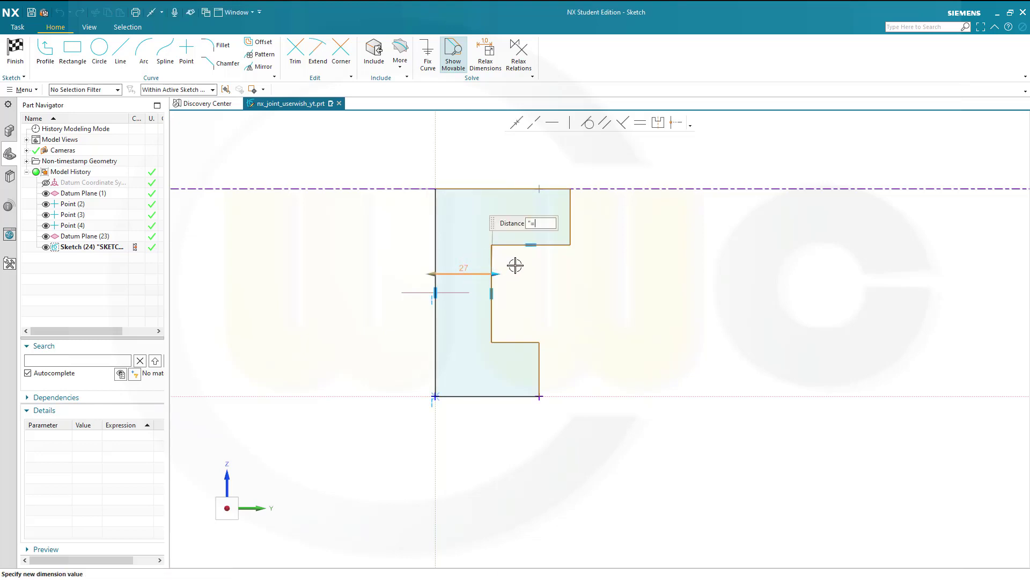
pyautogui.press('capslock')
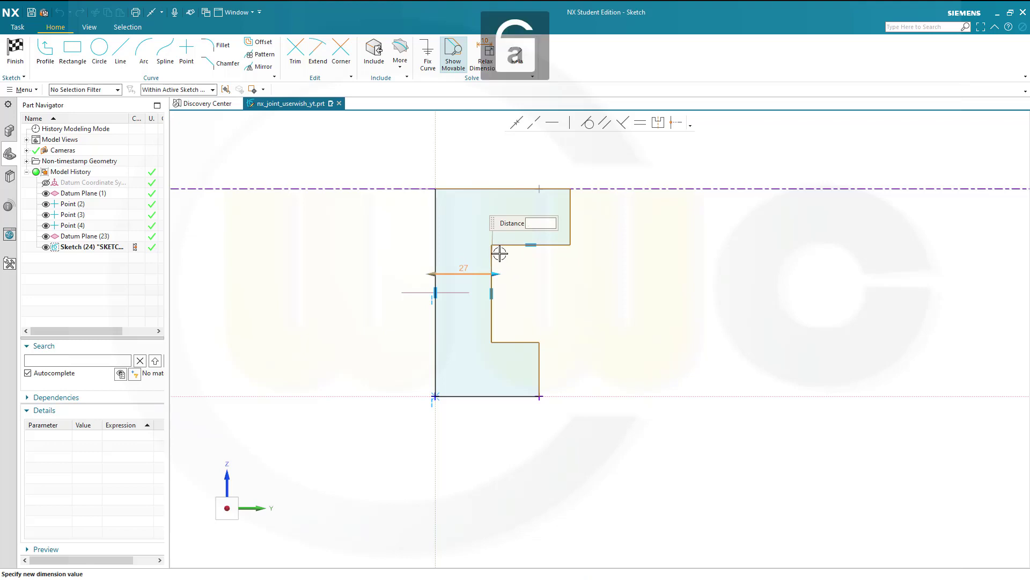
pyautogui.write('0')
pyautogui.press('Return')
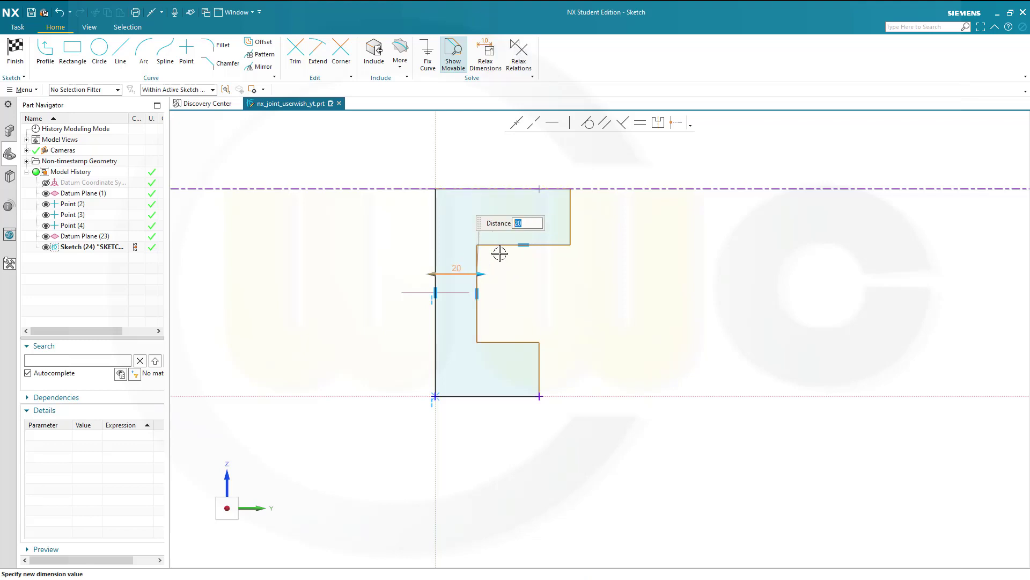
# Dimension the lower arm's thickness between its two horizontal edges as 20 mm.
pyautogui.click(499, 342)
pyautogui.click(494, 396)
pyautogui.click(494, 367)
pyautogui.write('20')
pyautogui.press('Return')
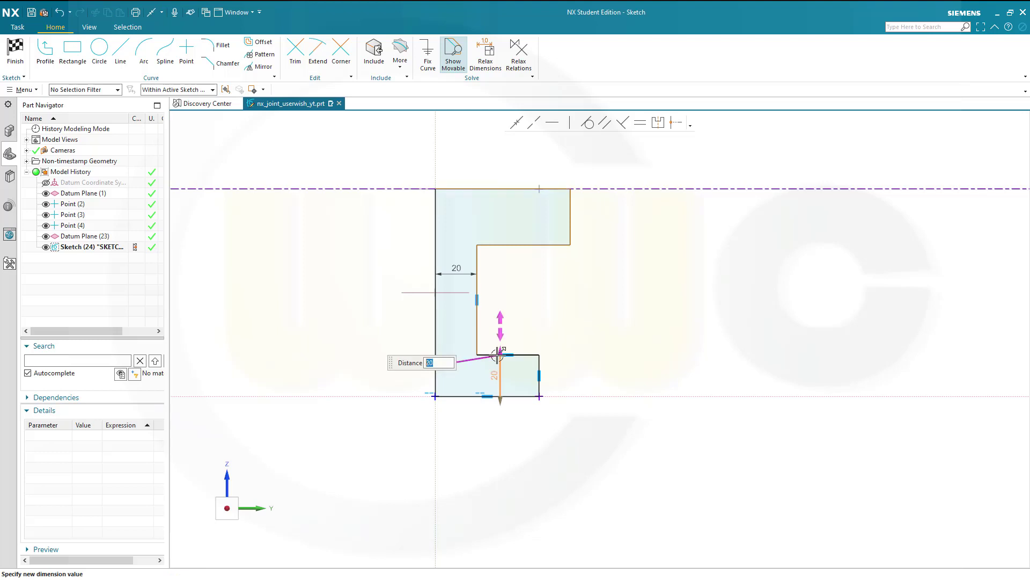
# Dimension the upper arm's thickness between its two horizontal edges as 20 mm.
pyautogui.click(513, 190)
pyautogui.click(507, 245)
pyautogui.click(503, 217)
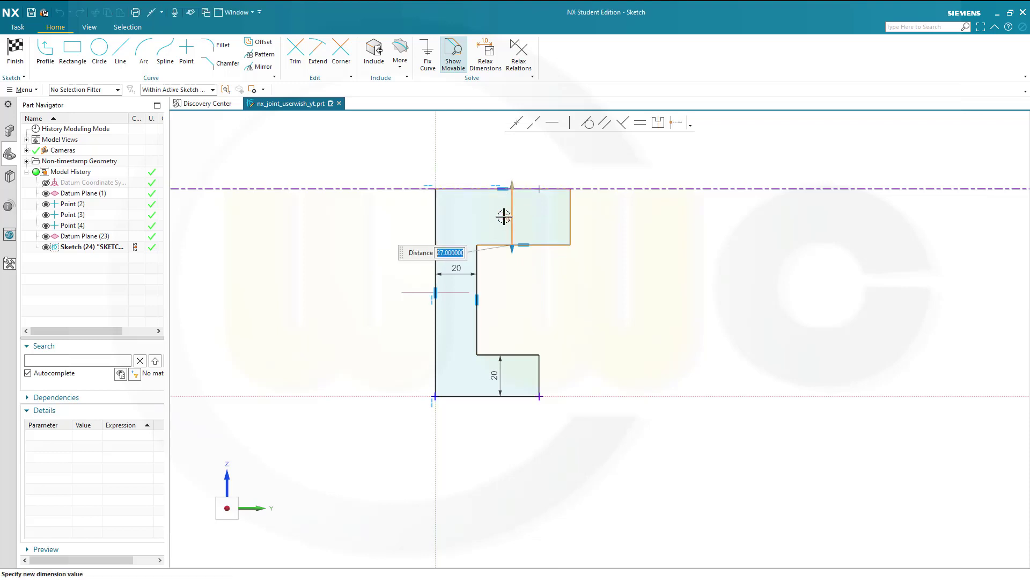
pyautogui.write('20')
pyautogui.press('Return')
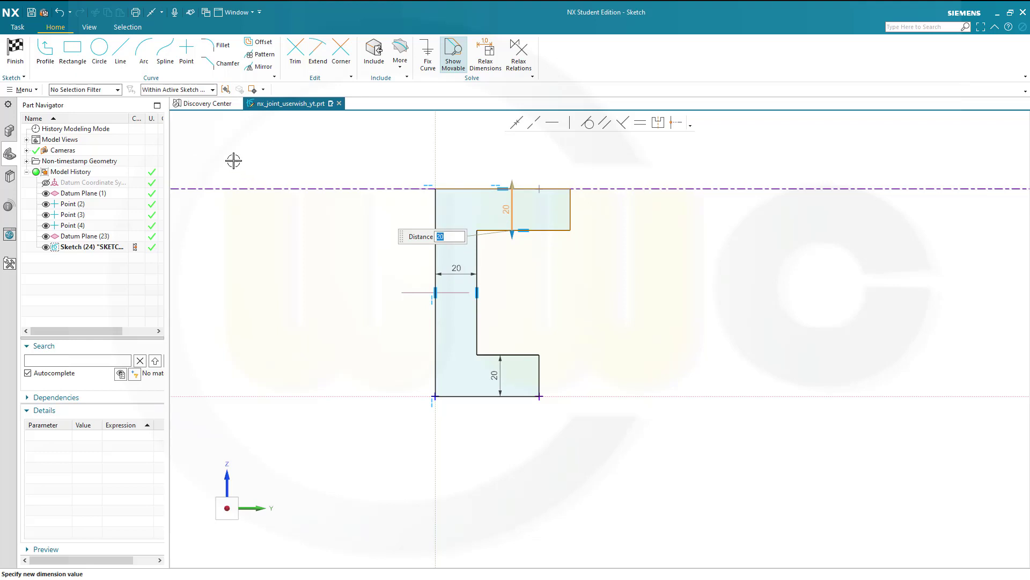
pyautogui.click(208, 147)
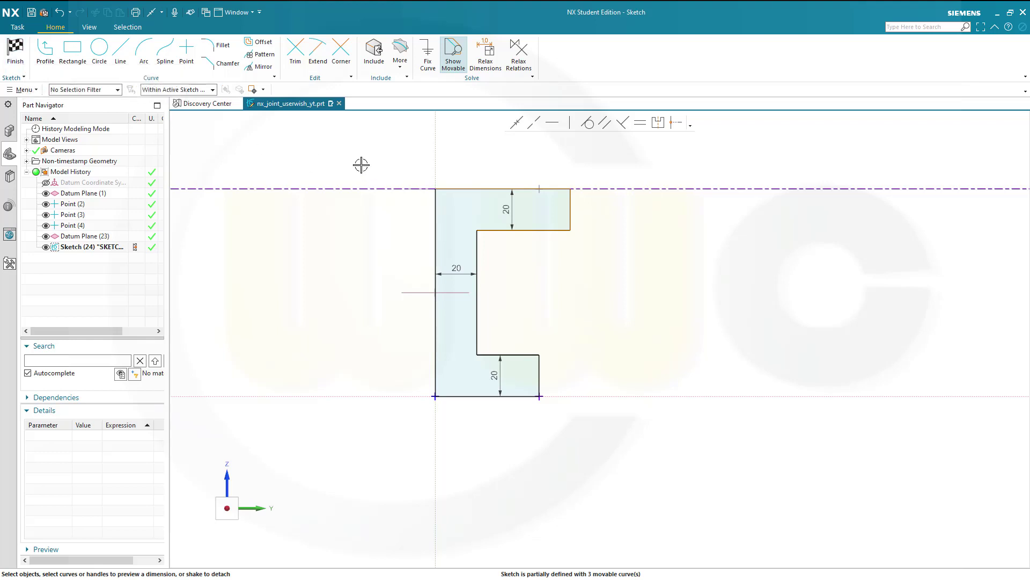
# Dimension the upper arm's overall length from the back edge to its end as 65 mm and finish the sketch.
pyautogui.click(434, 203)
pyautogui.click(569, 208)
pyautogui.click(496, 201)
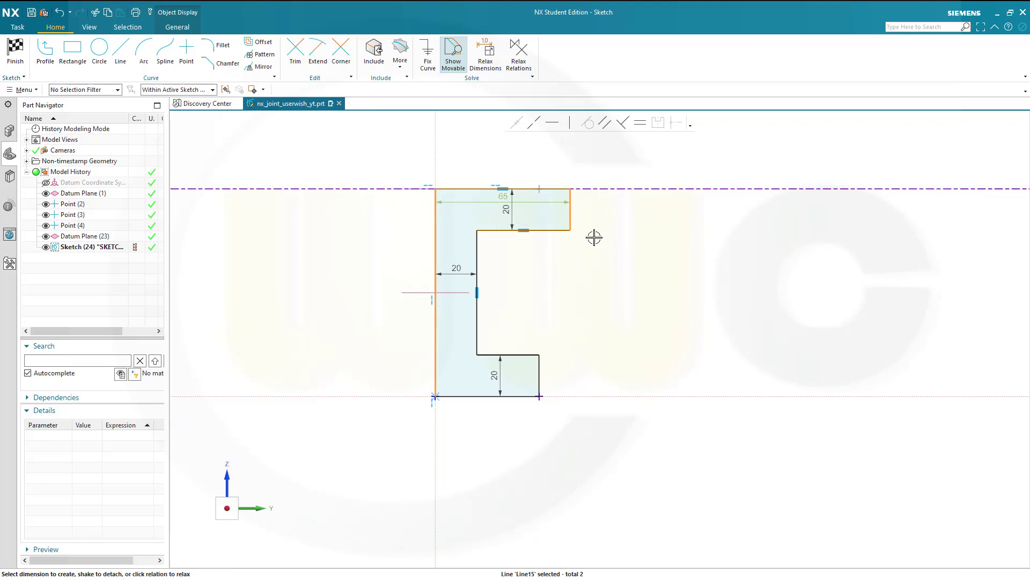
pyautogui.click(504, 200)
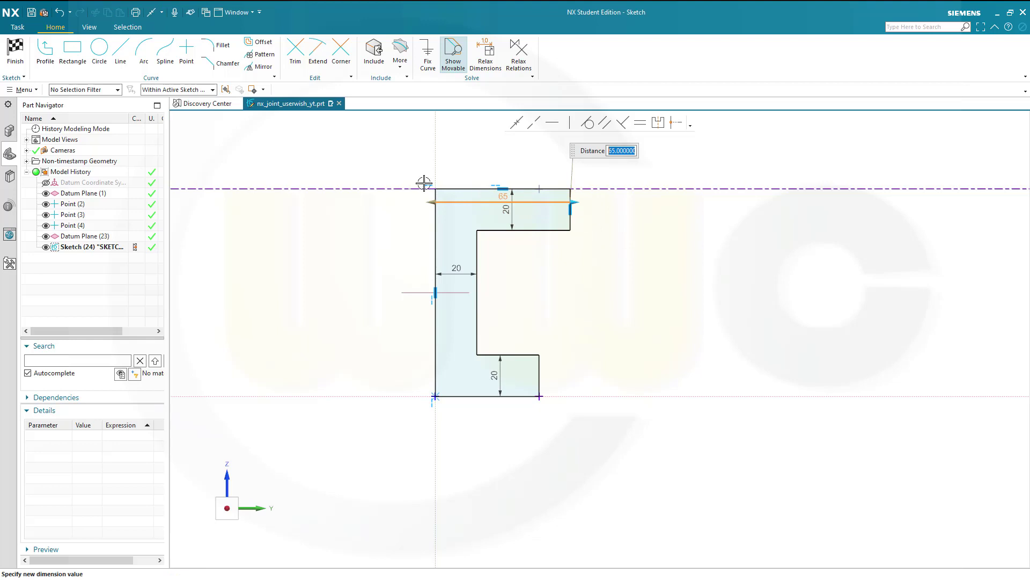
pyautogui.click(15, 51)
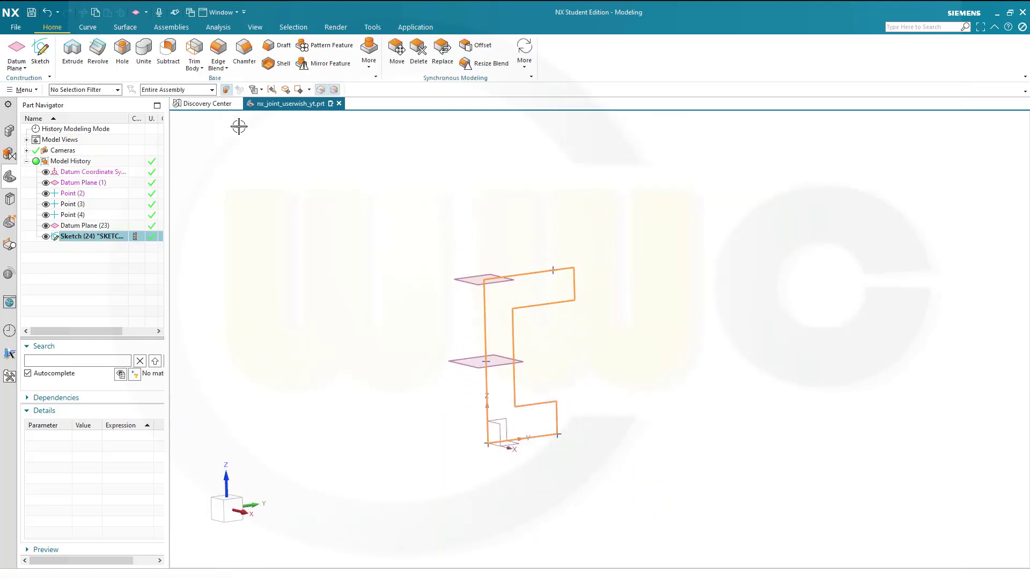
# Extrude the C-shaped profile symmetrically about the sketch plane as a solid with a width of 55 mm.
pyautogui.click(83, 63)
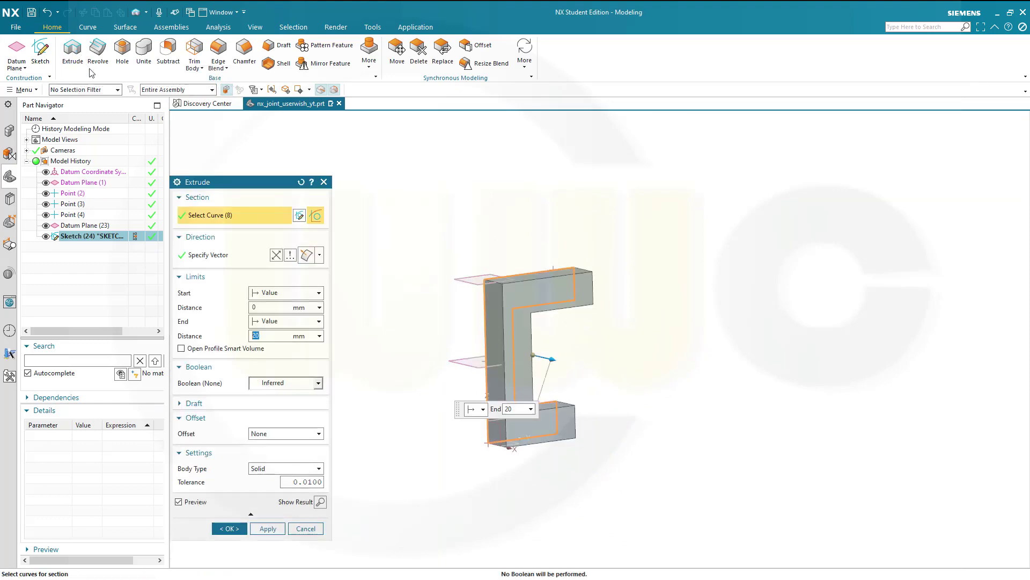
pyautogui.click(319, 292)
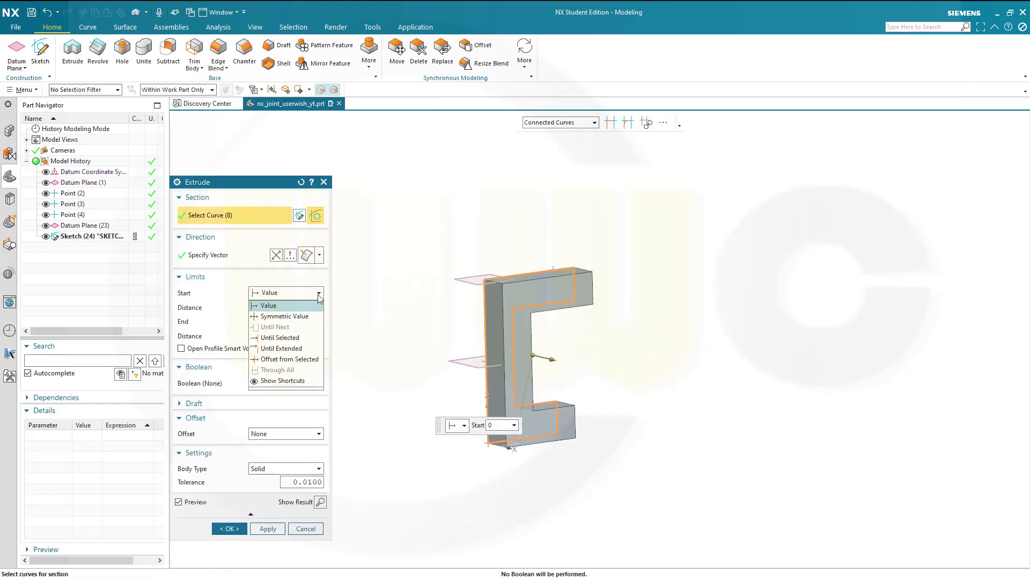
pyautogui.click(304, 315)
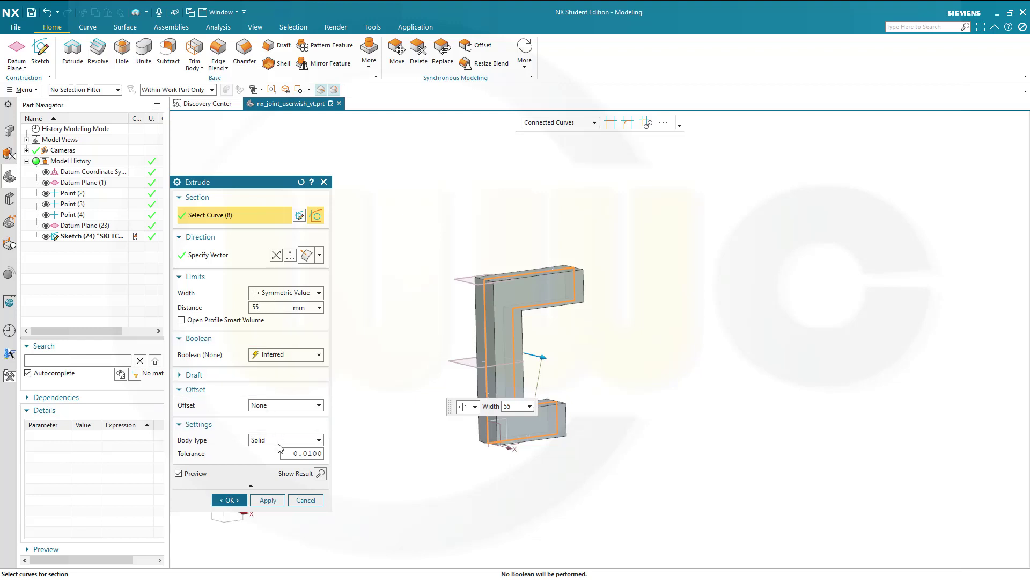
pyautogui.press('Tab')
pyautogui.click(243, 498)
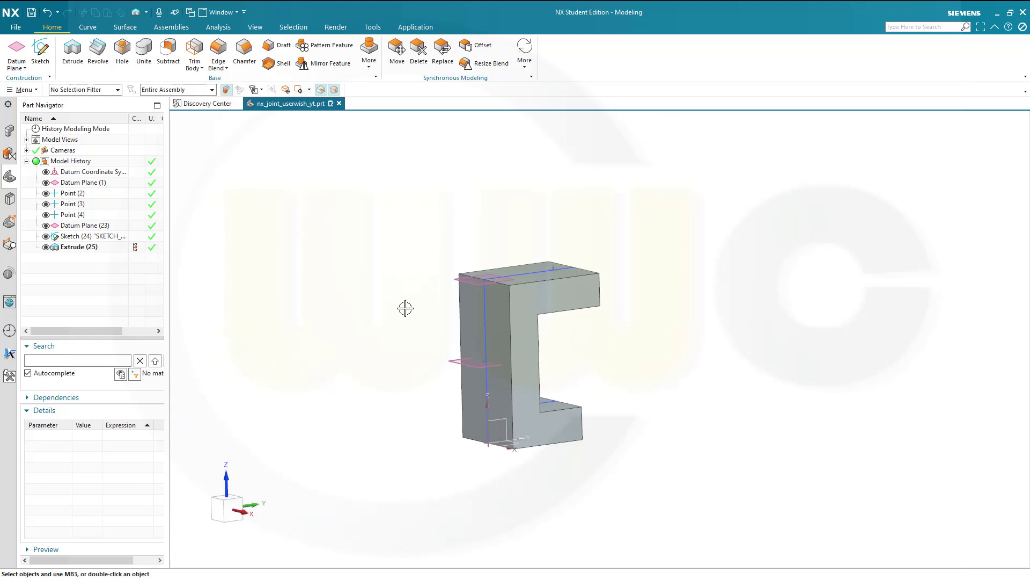
# Split the extruded C-shaped body with the datum plane at its mid-height.
pyautogui.moveTo(458, 211)
pyautogui.mouseDown(button='middle')
pyautogui.moveTo(453, 219)
pyautogui.moveTo(460, 211)
pyautogui.mouseUp(button='middle')
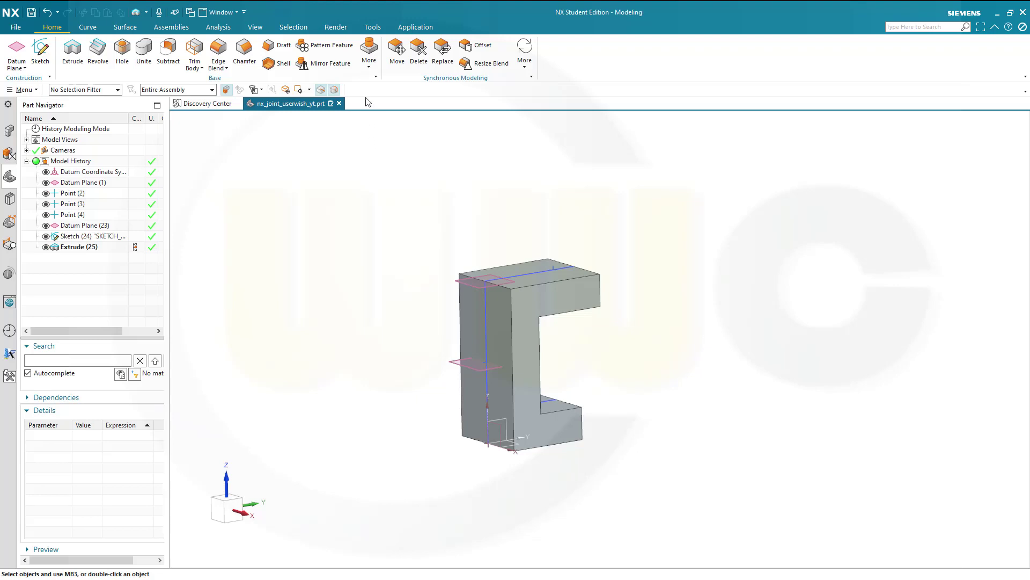
pyautogui.click(368, 70)
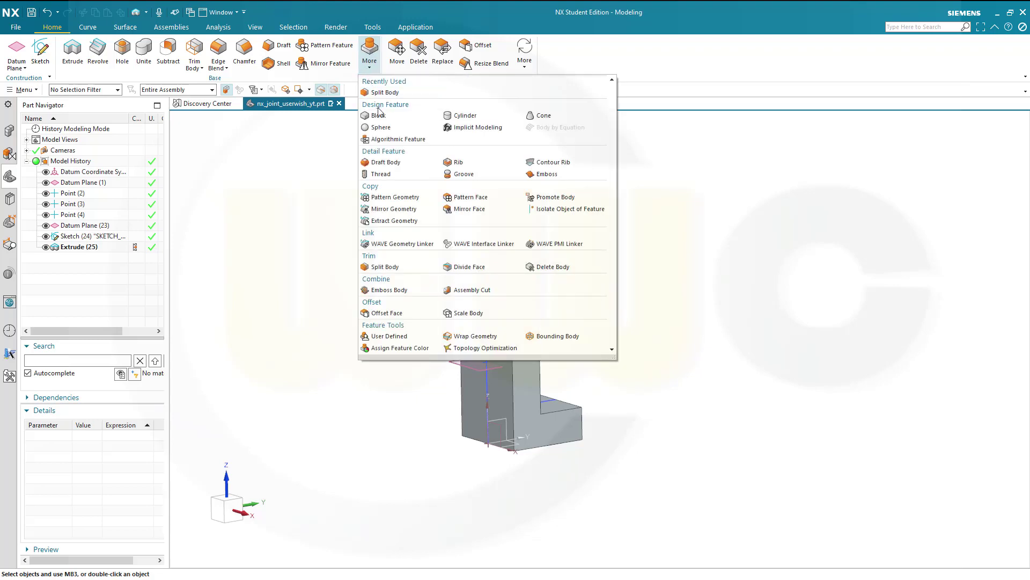
pyautogui.click(385, 267)
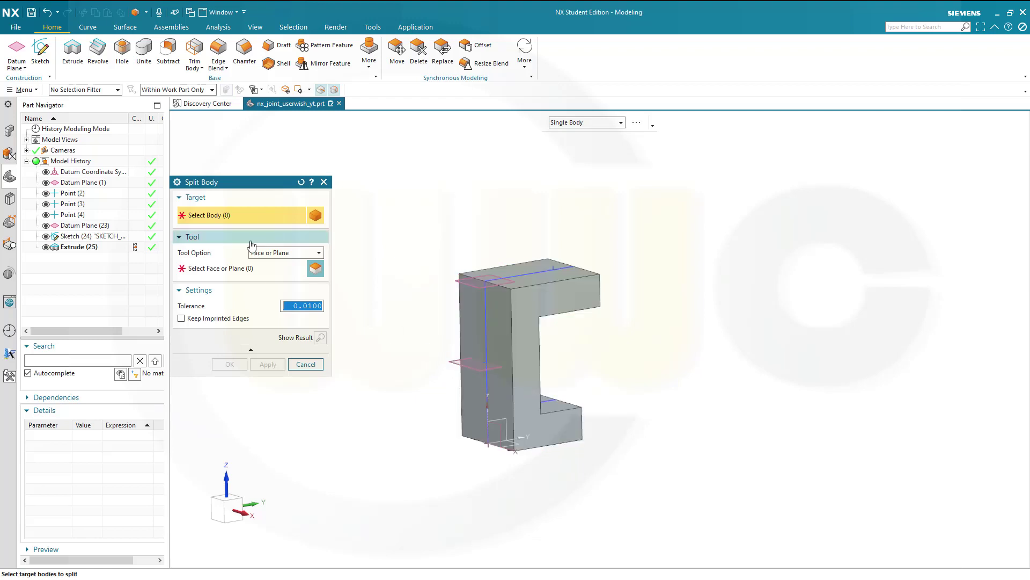
pyautogui.click(489, 295)
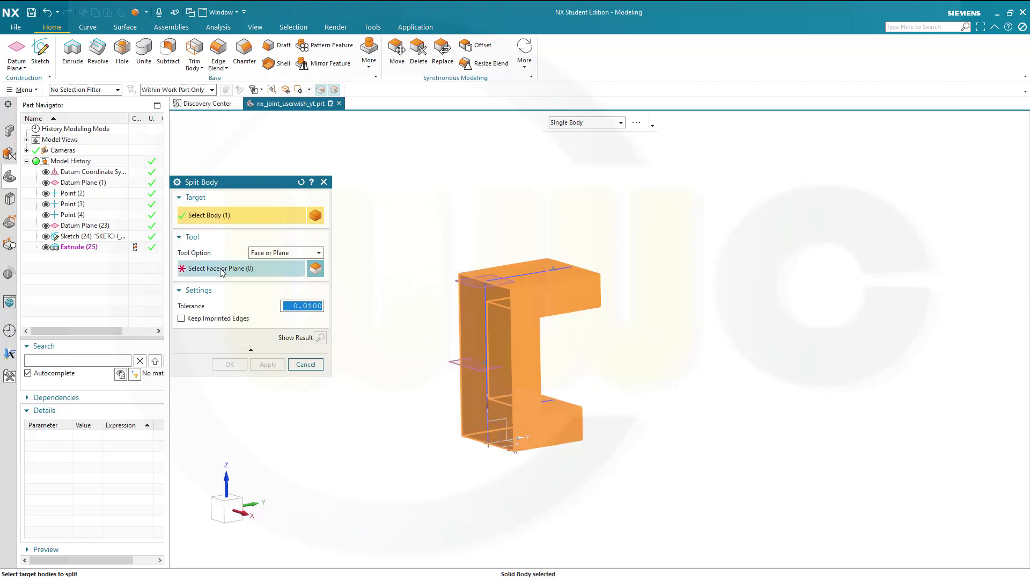
pyautogui.click(454, 361)
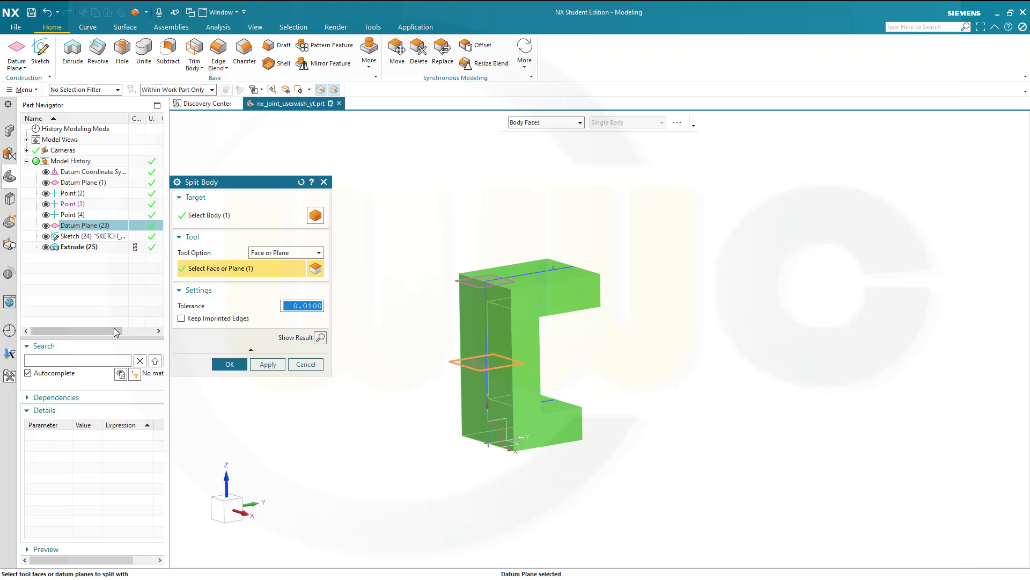
pyautogui.click(231, 364)
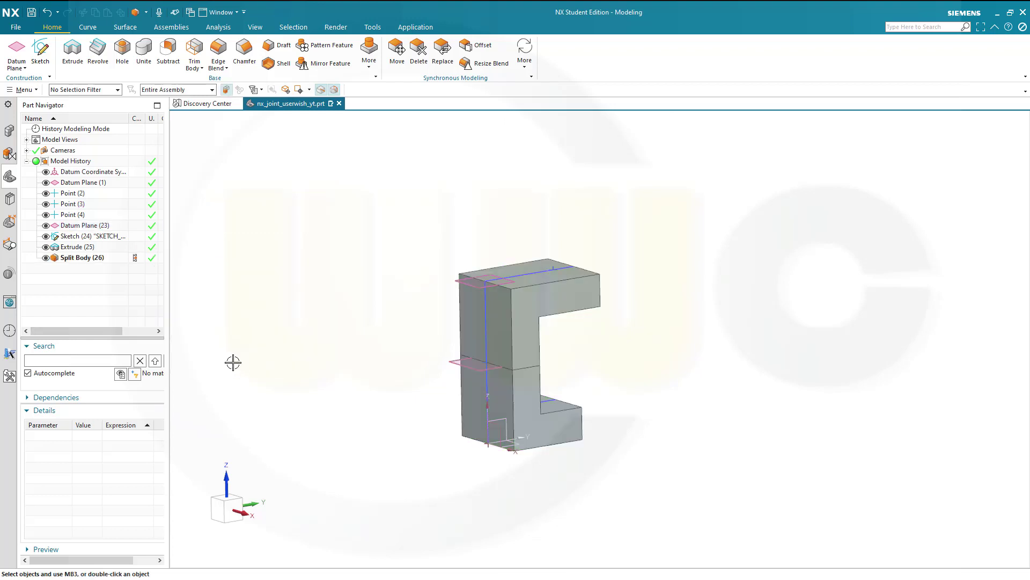
# Turn off timestamp order for the model tree and rename the upper solid body TOP and the lower one BOTTOM.
pyautogui.rightClick(79, 117)
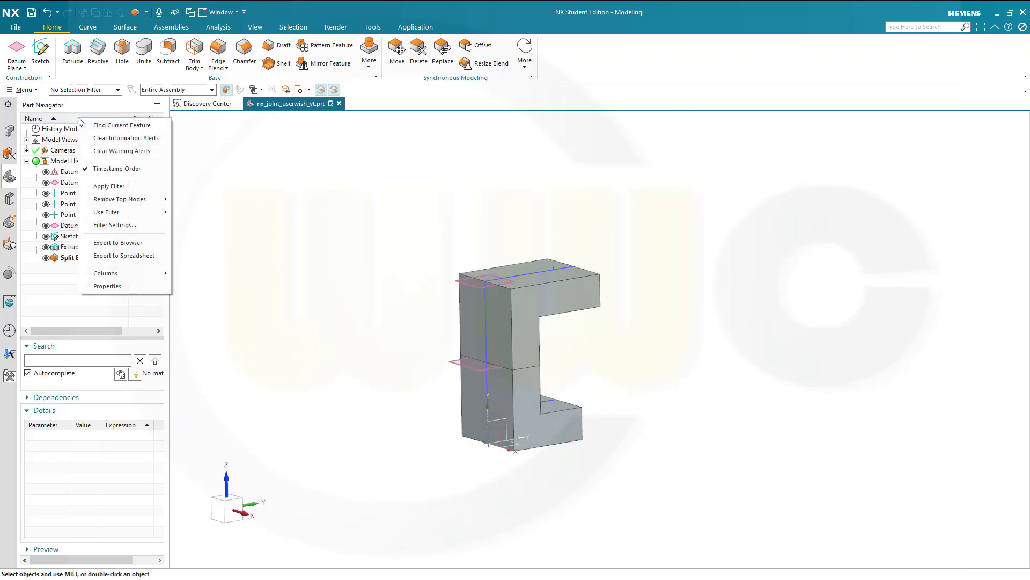
pyautogui.click(117, 169)
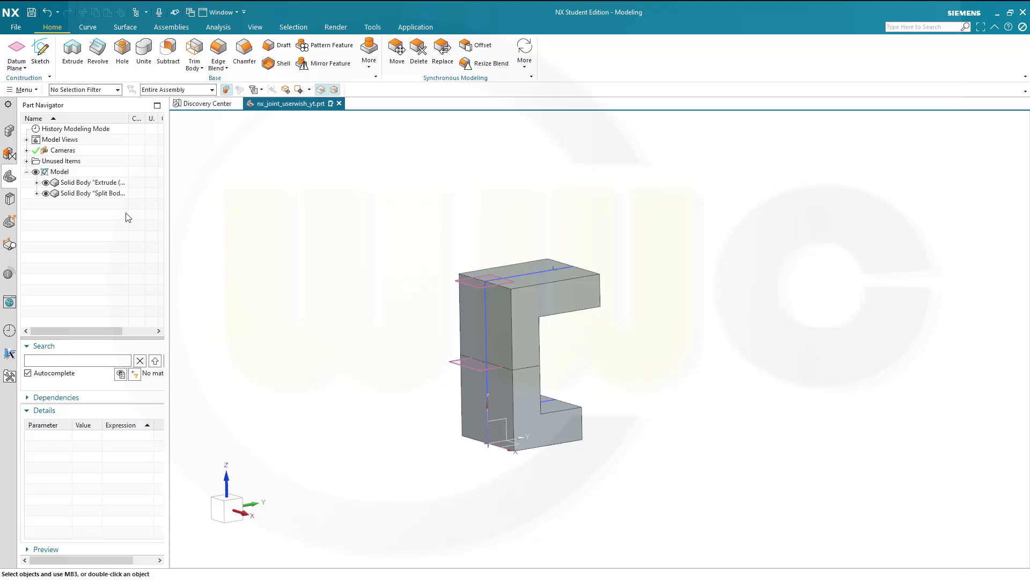
pyautogui.click(103, 183)
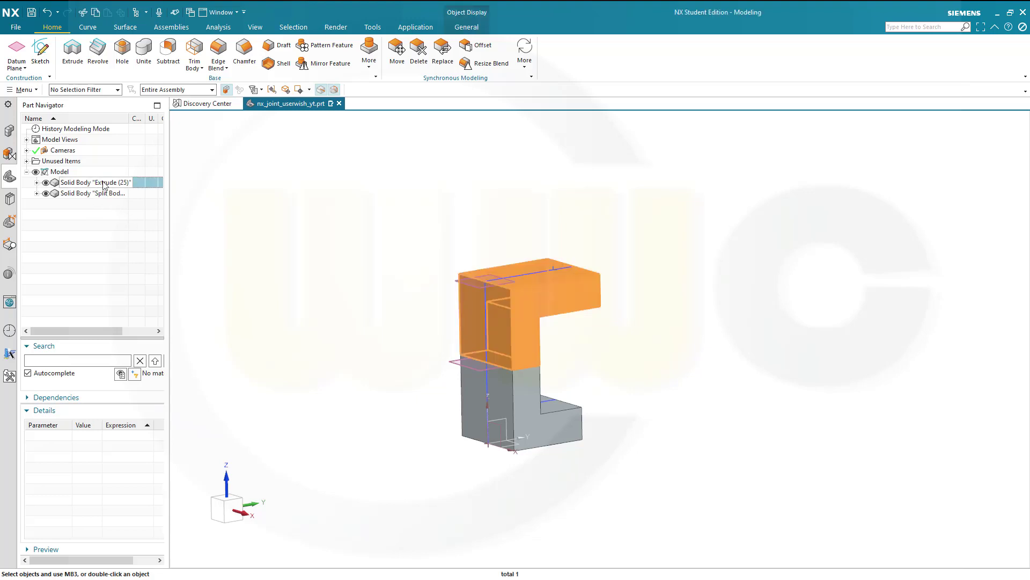
pyautogui.click(90, 185)
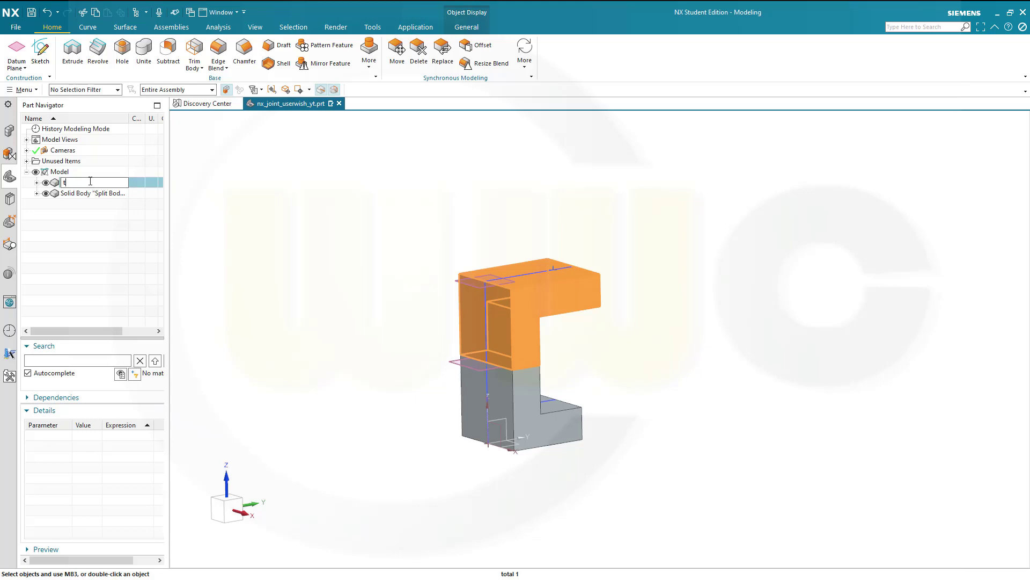
pyautogui.click(78, 194)
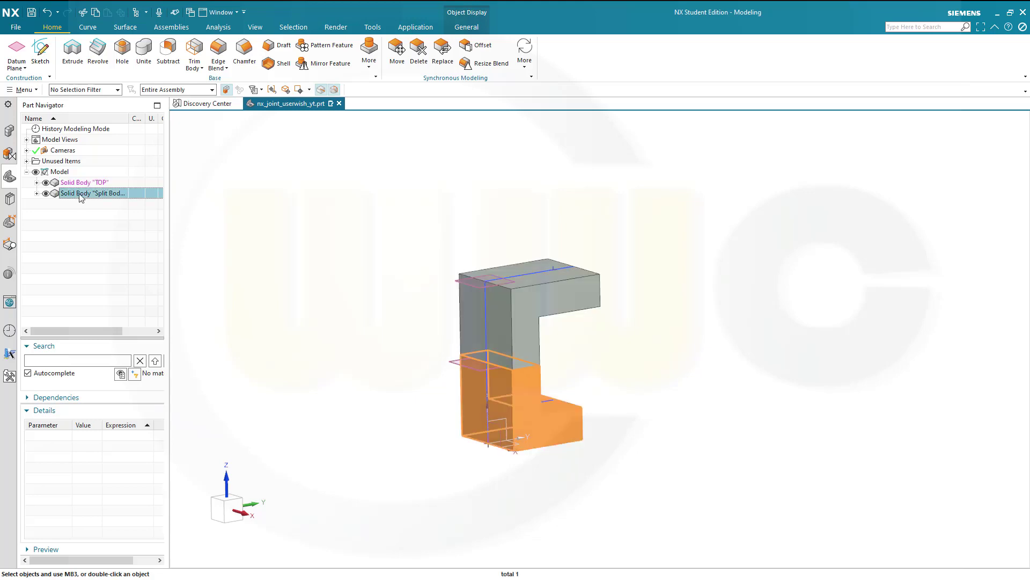
pyautogui.click(80, 196)
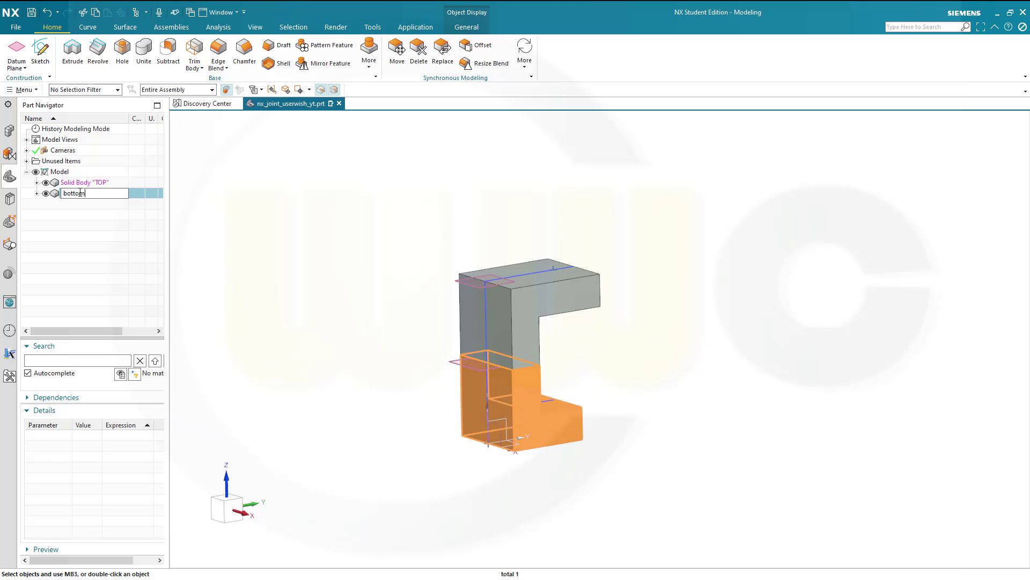
pyautogui.press('Return')
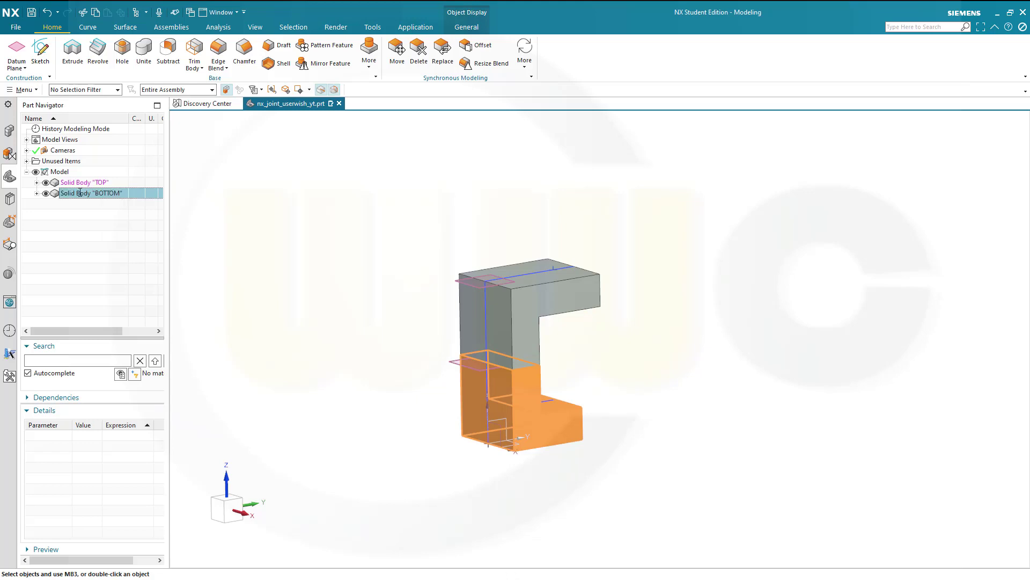
# Hide the BOTTOM body and start a 6 mm shell on the TOP body, opening its upper, back and split faces.
pyautogui.click(46, 193)
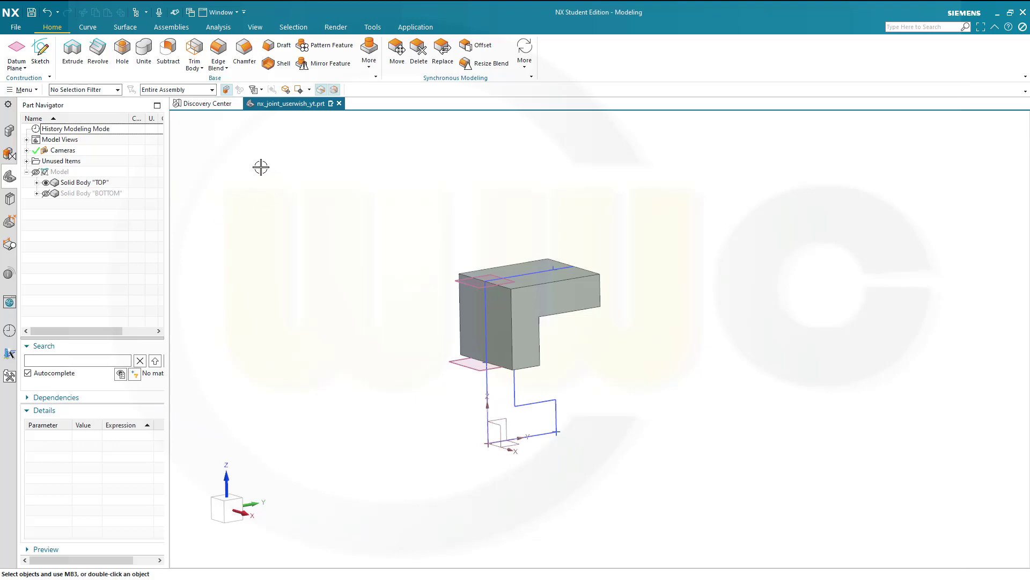
pyautogui.click(276, 64)
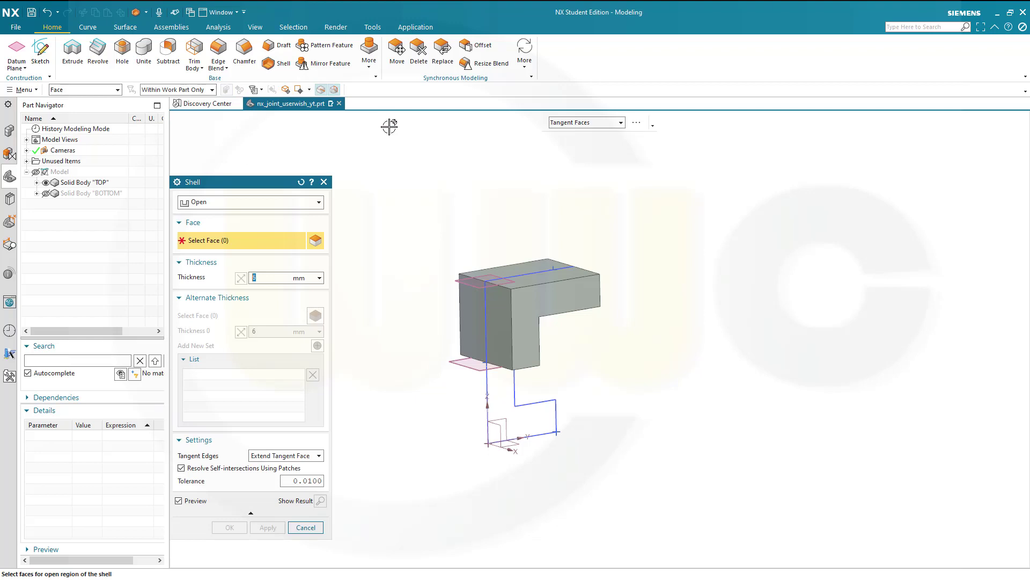
pyautogui.moveTo(415, 206); pyautogui.dragTo(432, 212, button='middle')
pyautogui.click(535, 283)
pyautogui.click(497, 325)
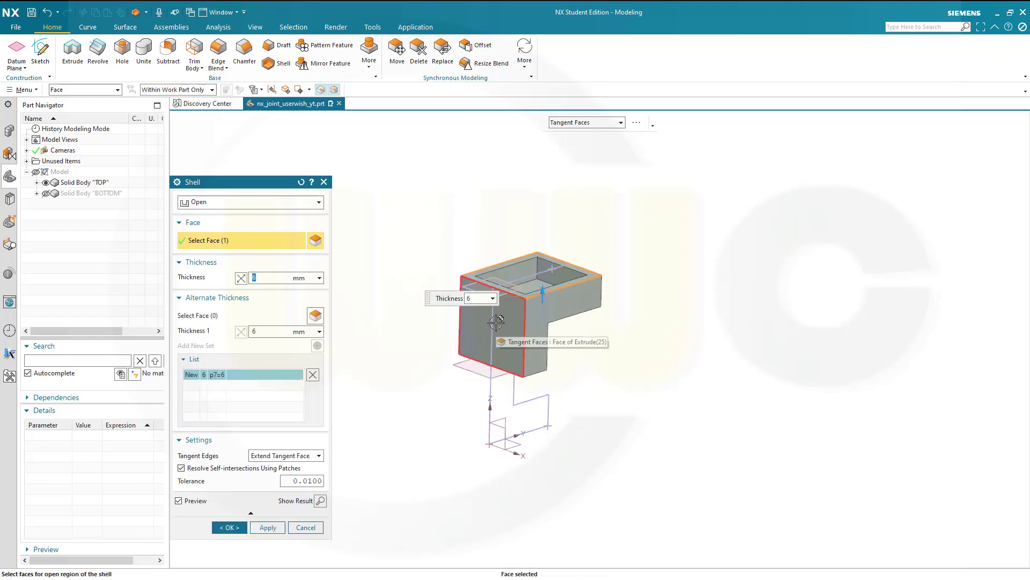
pyautogui.moveTo(572, 323)
pyautogui.mouseDown(button='middle')
pyautogui.moveTo(549, 333)
pyautogui.moveTo(562, 350)
pyautogui.moveTo(582, 317)
pyautogui.mouseUp(button='middle')
pyautogui.click(547, 334)
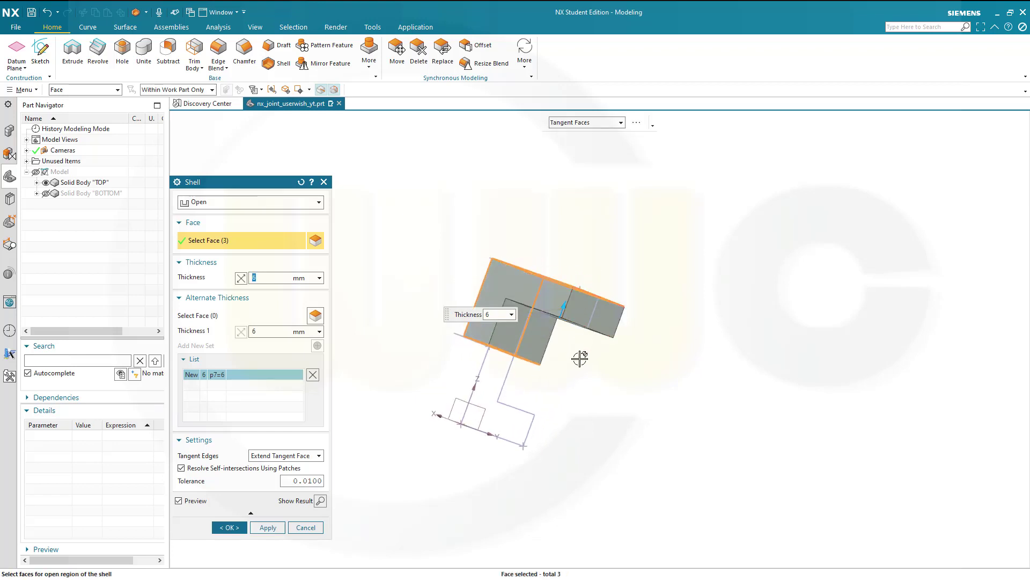
pyautogui.moveTo(577, 359); pyautogui.dragTo(592, 344, button='middle')
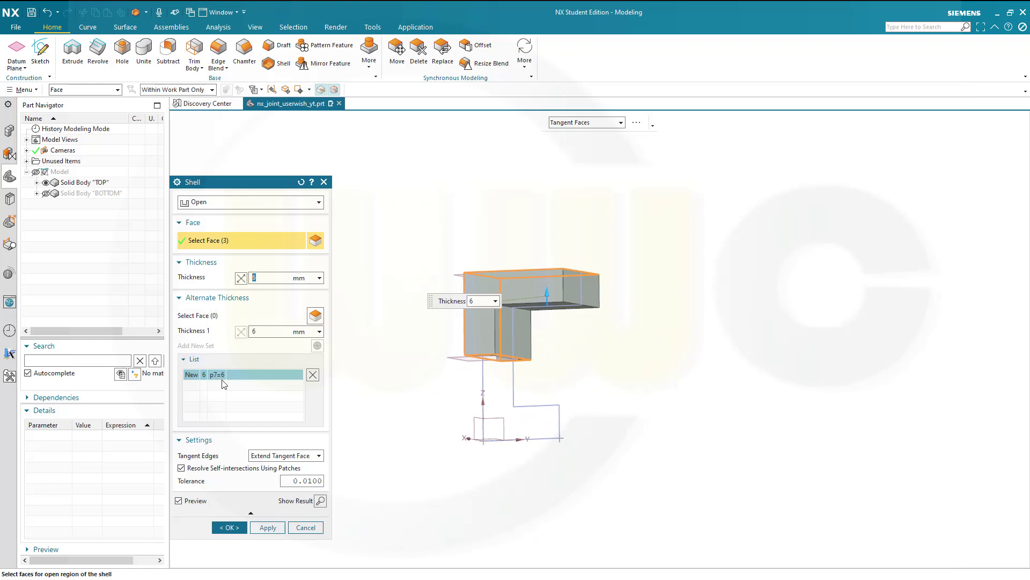
# Assign the end face of the TOP body's arm an alternate shell thickness of 15 mm.
pyautogui.click(212, 316)
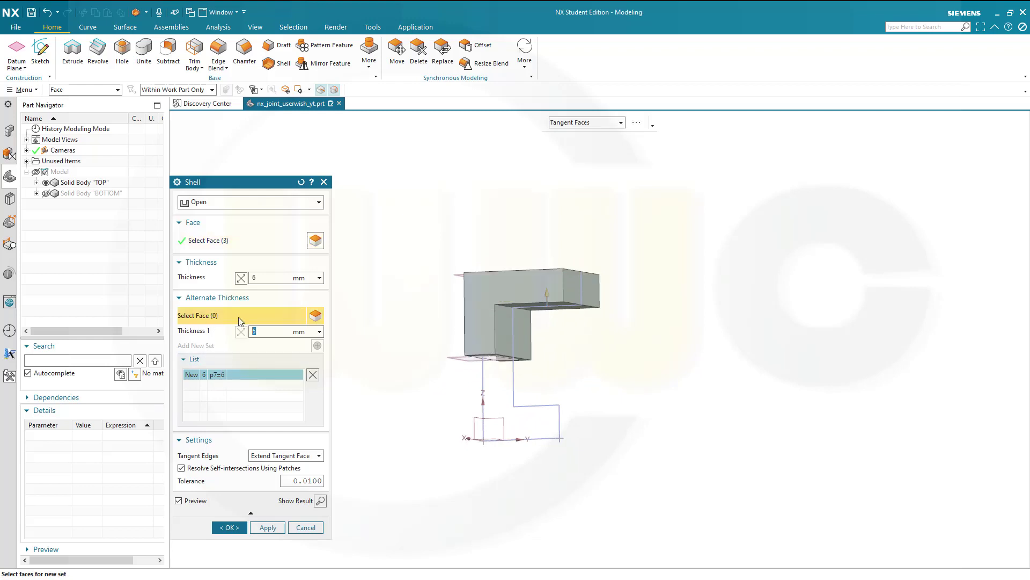
pyautogui.click(573, 288)
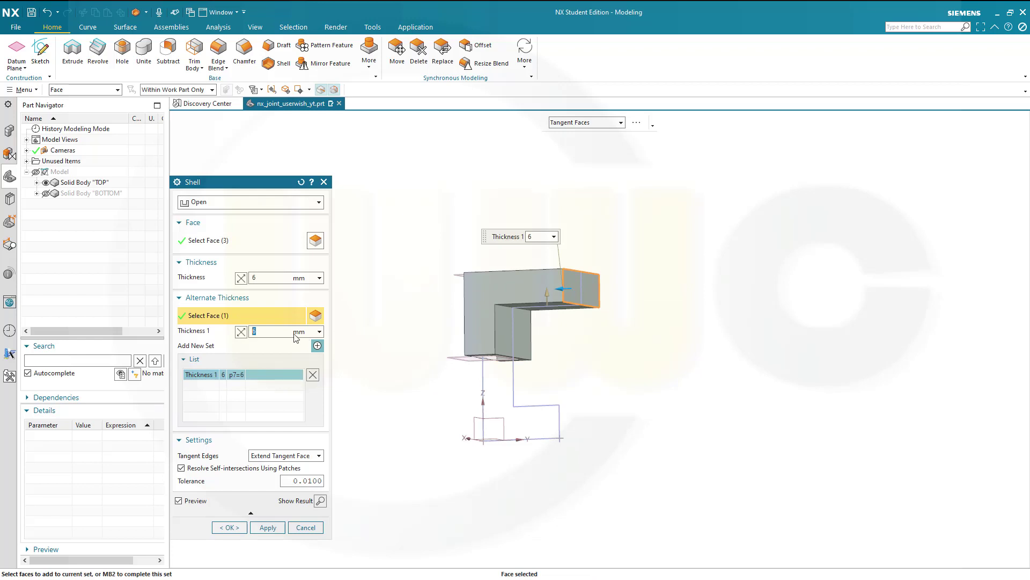
pyautogui.press('Return')
# Add the two inner faces of the TOP body as a second alternate set with 7 mm thickness and apply the shell.
pyautogui.click(317, 346)
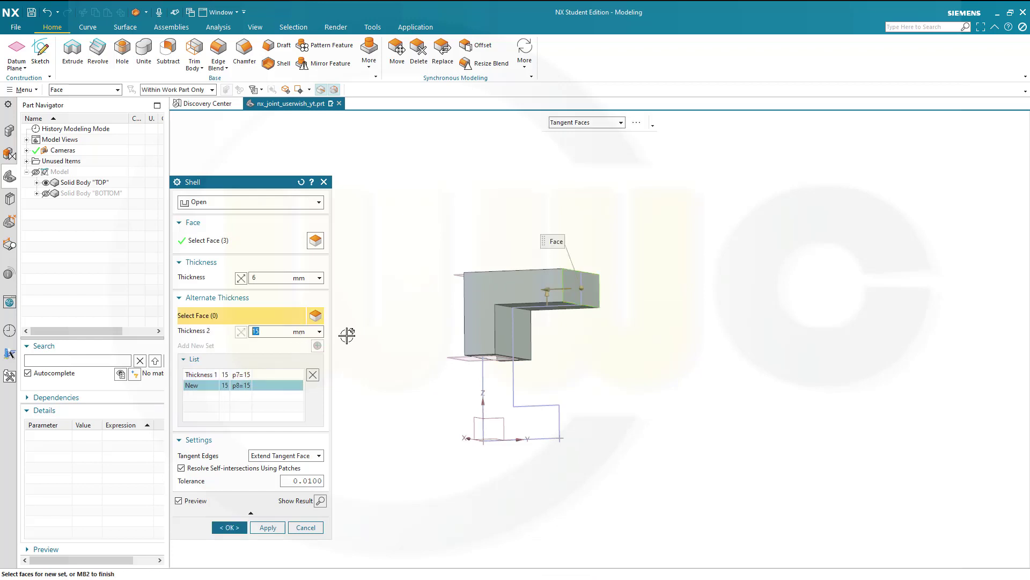
pyautogui.moveTo(392, 319)
pyautogui.mouseDown(button='middle')
pyautogui.moveTo(418, 336)
pyautogui.moveTo(389, 322)
pyautogui.mouseUp(button='middle')
pyautogui.click(501, 338)
pyautogui.moveTo(501, 338); pyautogui.dragTo(543, 293, button='middle')
pyautogui.click(543, 292)
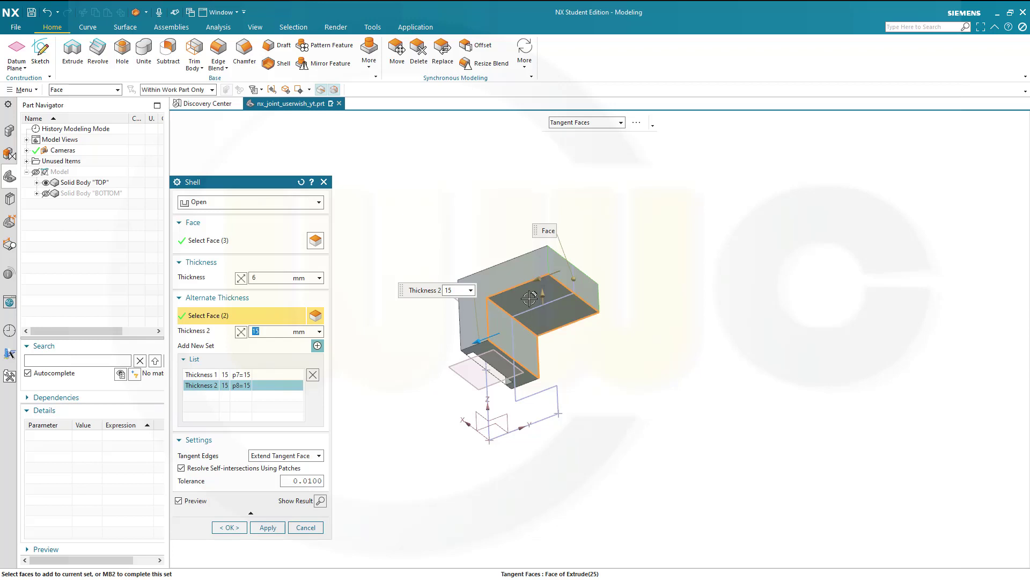
pyautogui.write('7')
pyautogui.press('Return')
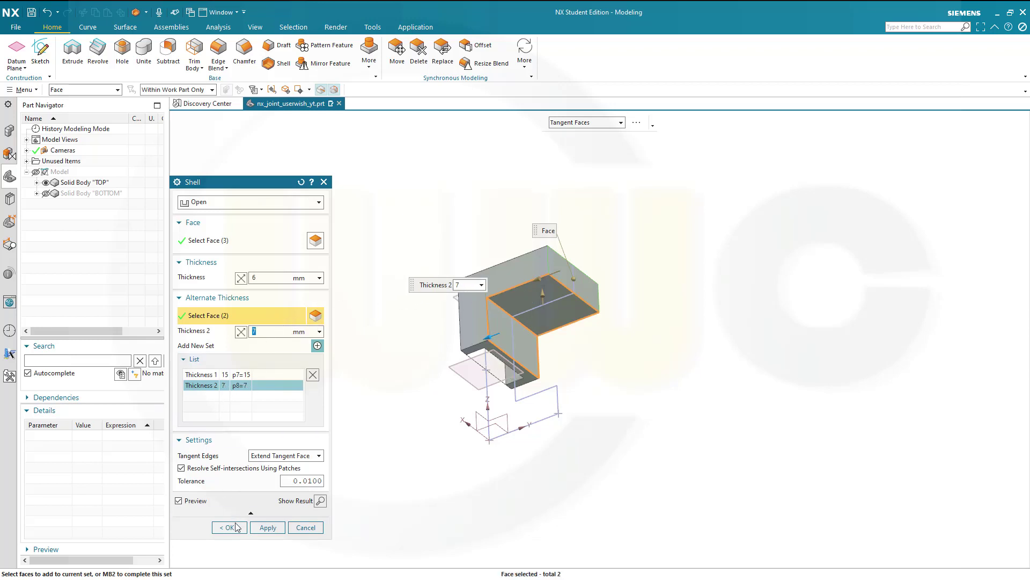
pyautogui.click(266, 526)
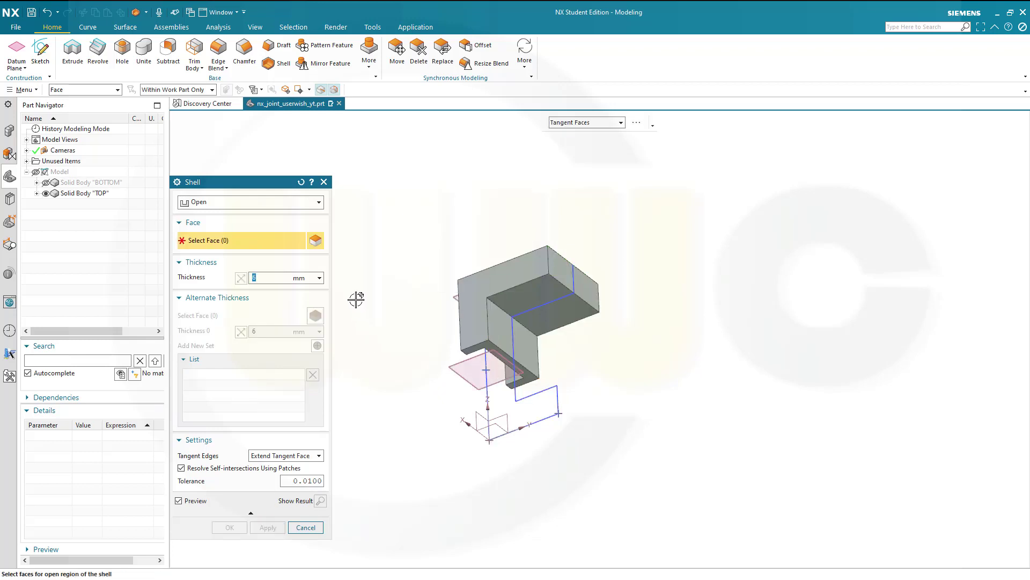
# Set up a second 6 mm shell on the TOP body, opening its two inner faces and the split face.
pyautogui.click(550, 318)
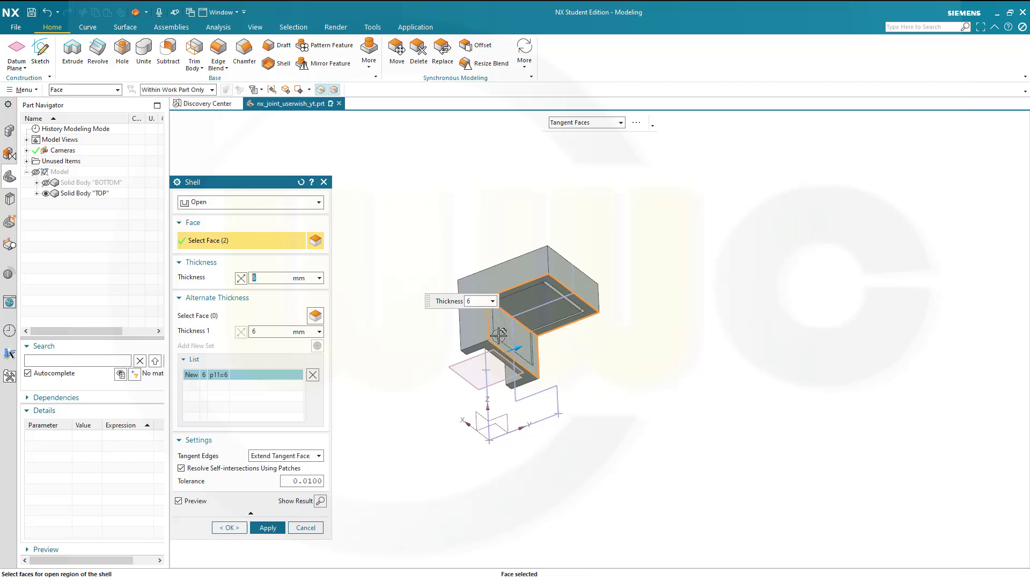
pyautogui.scroll(2, 489, 354)
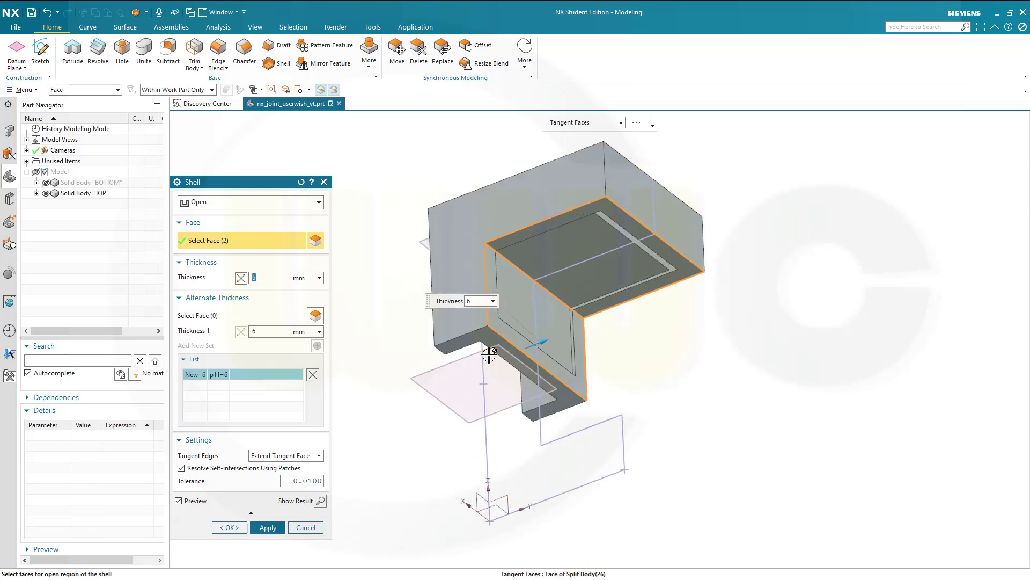
pyautogui.click(489, 355)
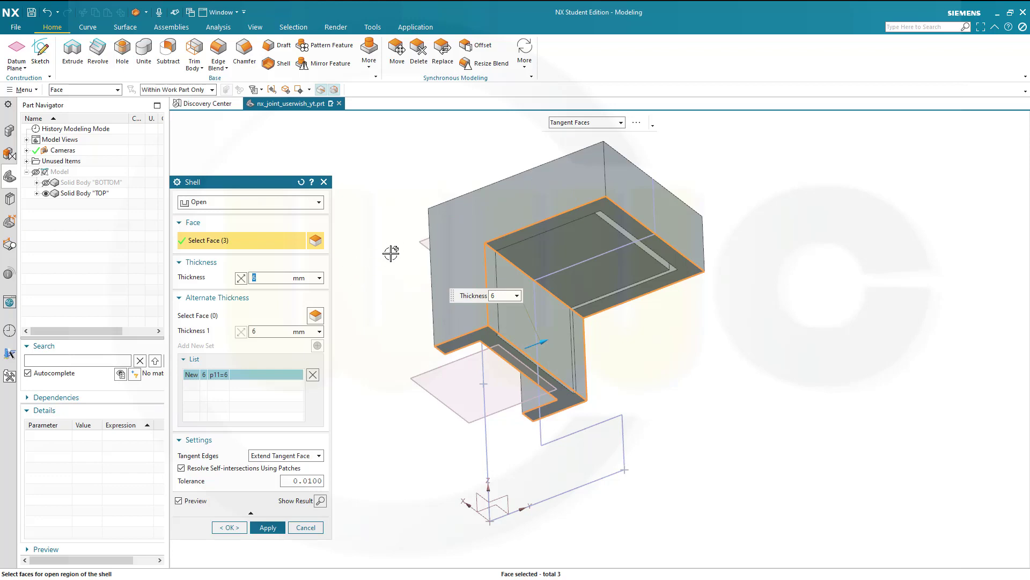
pyautogui.moveTo(393, 263); pyautogui.dragTo(471, 290, button='middle')
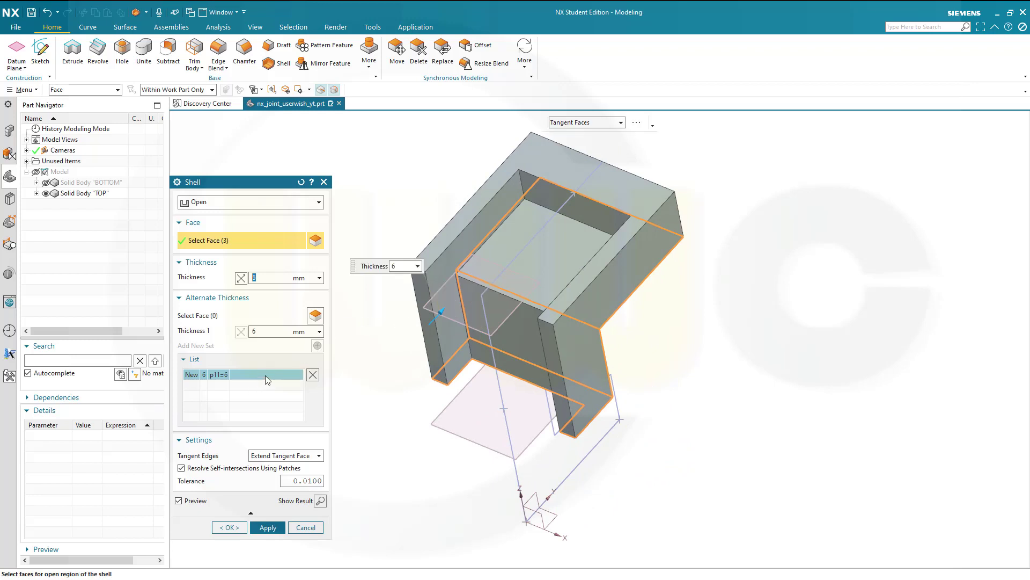
# Give the arm's end face an alternate thickness of 15 mm in the second shell.
pyautogui.click(221, 326)
pyautogui.moveTo(624, 315); pyautogui.dragTo(558, 263, button='middle')
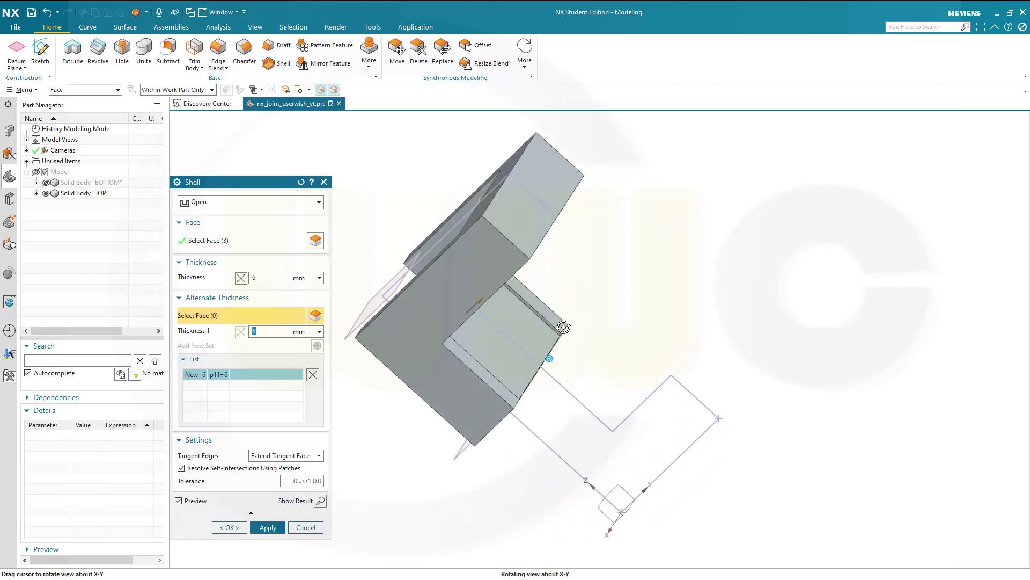
pyautogui.click(523, 217)
pyautogui.write('15')
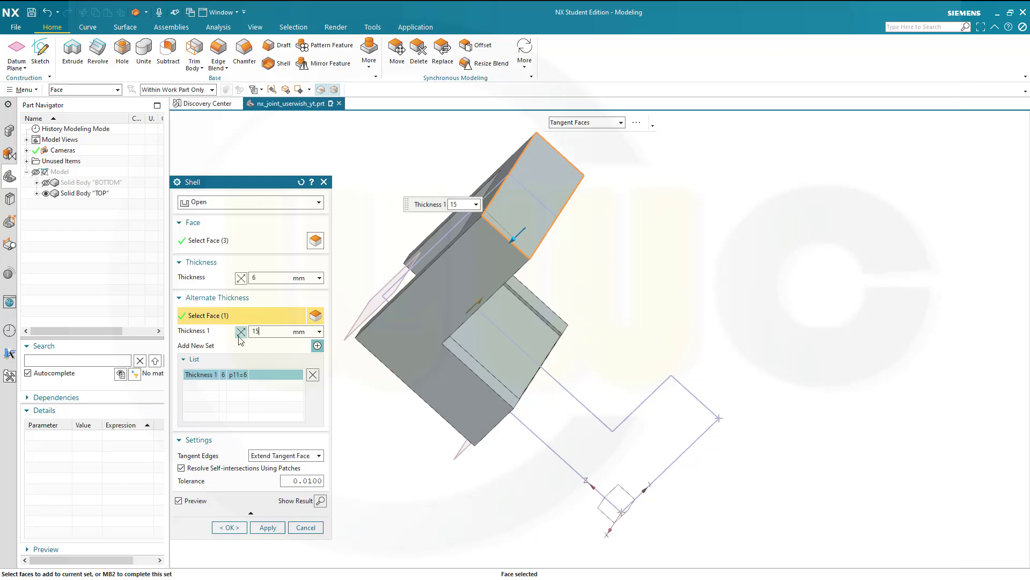
pyautogui.moveTo(518, 328)
pyautogui.keyDown('shift'); pyautogui.mouseDown(button='middle')
pyautogui.moveTo(601, 302)
pyautogui.moveTo(585, 252)
pyautogui.mouseUp(button='middle'); pyautogui.keyUp('shift')
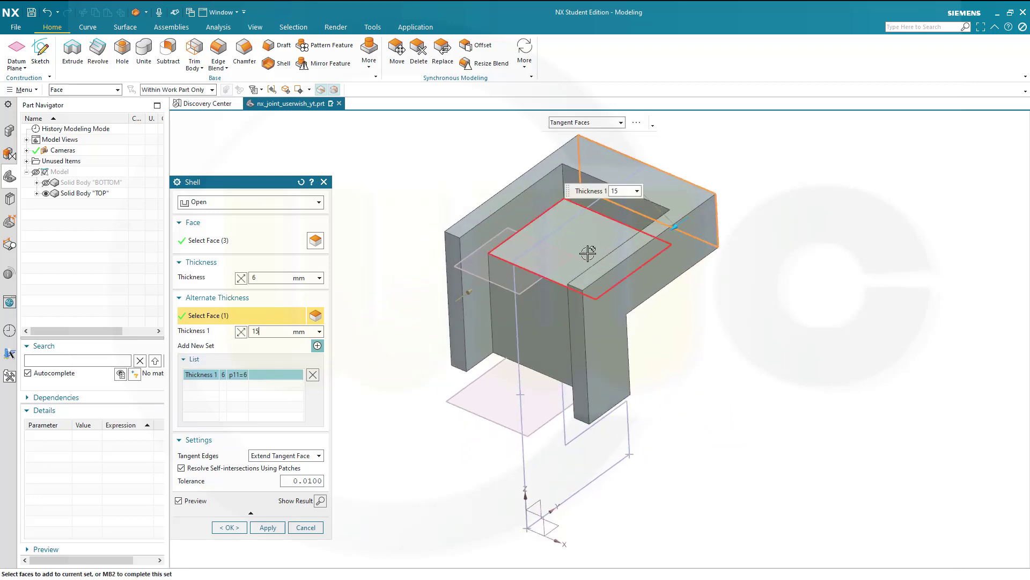
# Add the two floor faces of the first pocket as an alternate set with 5 mm thickness and complete the second shell.
pyautogui.click(317, 345)
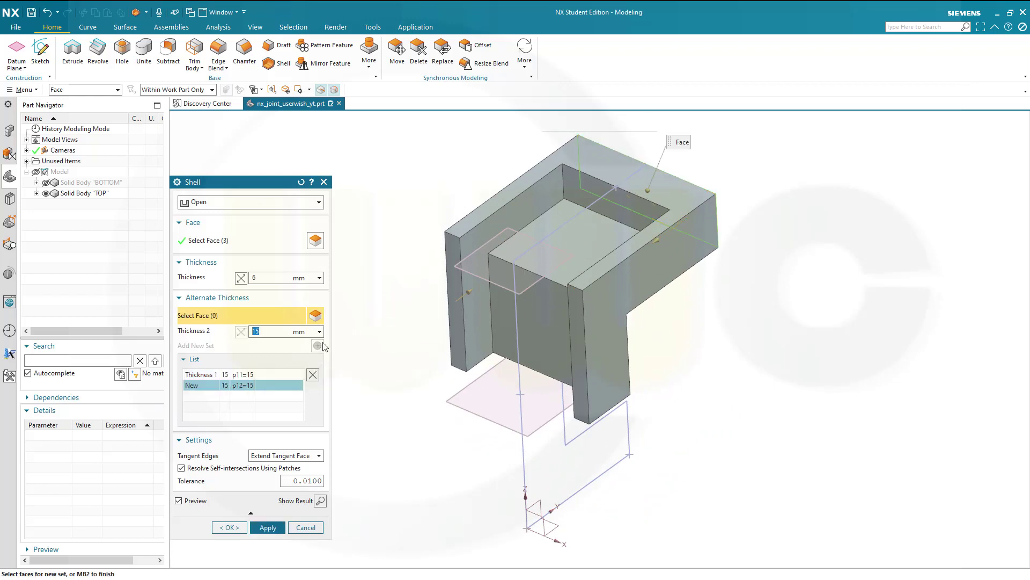
pyautogui.click(561, 258)
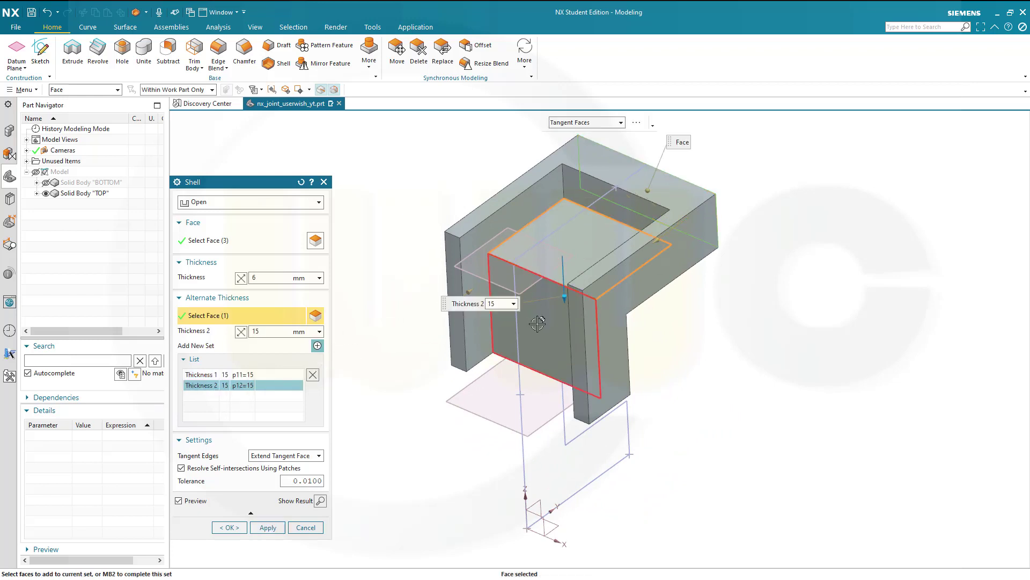
pyautogui.click(537, 324)
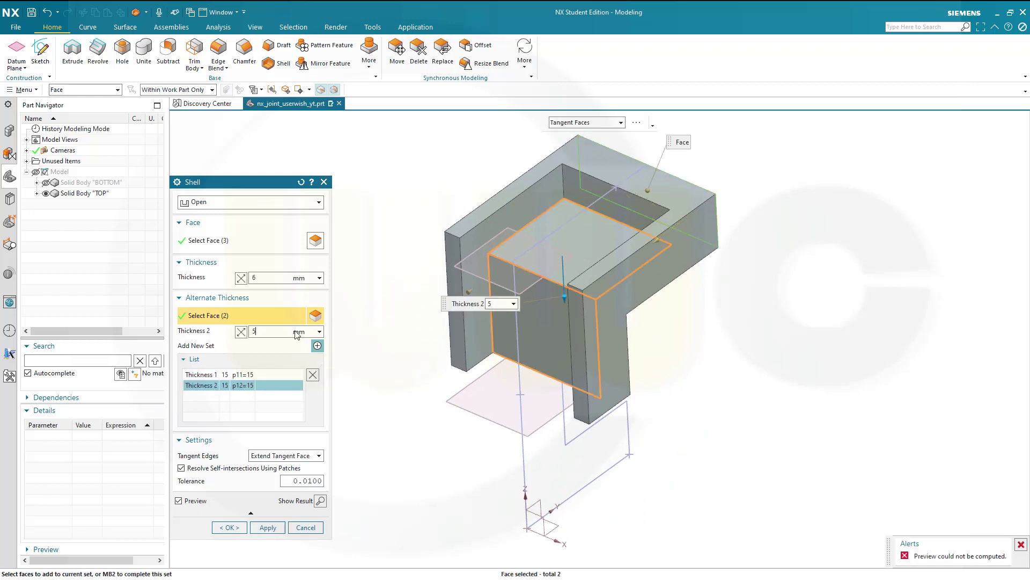
pyautogui.write('5')
pyautogui.press('Return')
pyautogui.click(232, 527)
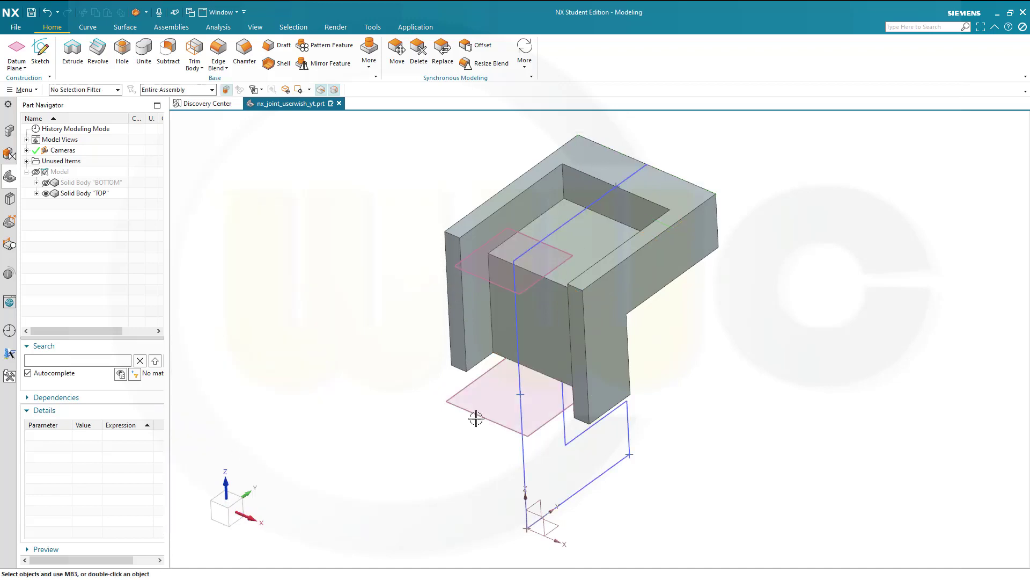
# Hide the TOP body, show only the BOTTOM body and return the model tree to timestamp order.
pyautogui.moveTo(678, 310); pyautogui.dragTo(607, 314, button='middle')
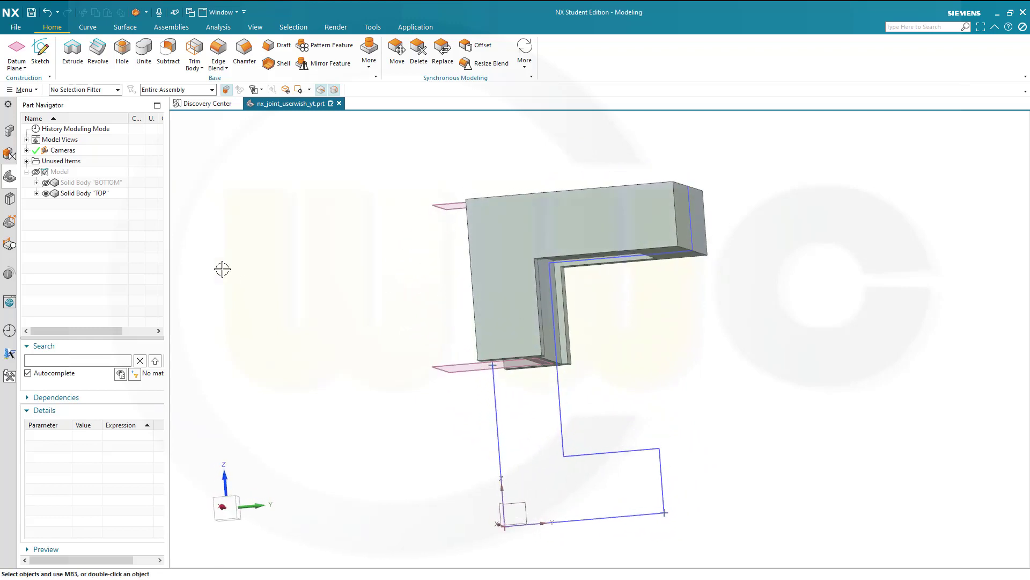
pyautogui.click(47, 194)
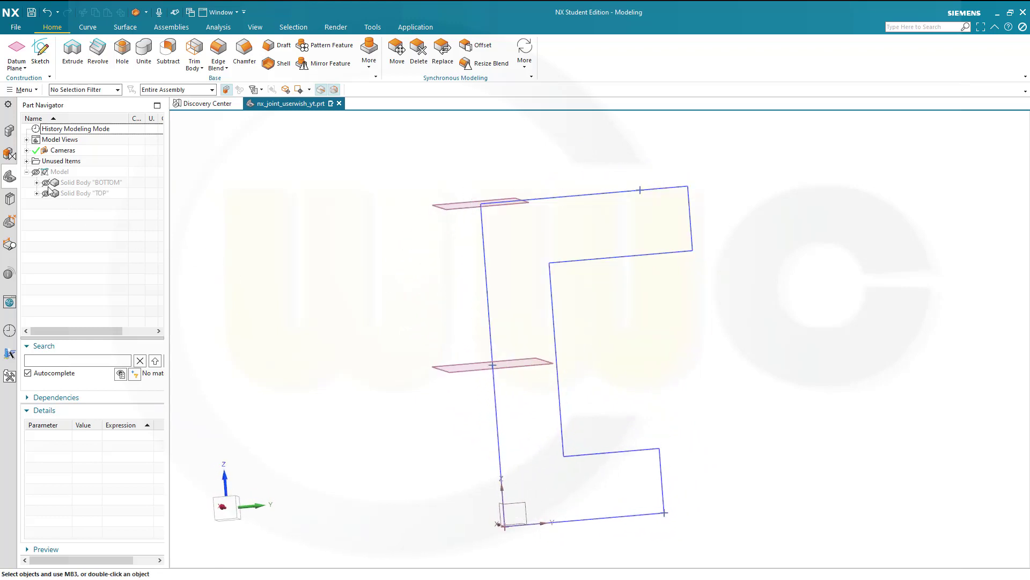
pyautogui.click(47, 183)
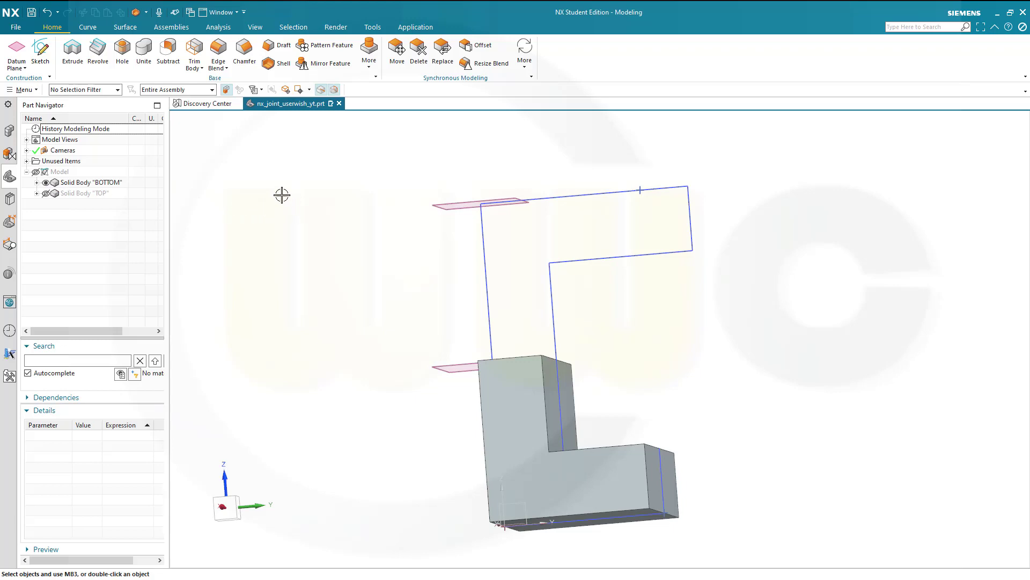
pyautogui.hotkey('ctrl', 'z')
pyautogui.moveTo(342, 269); pyautogui.dragTo(365, 258, button='middle')
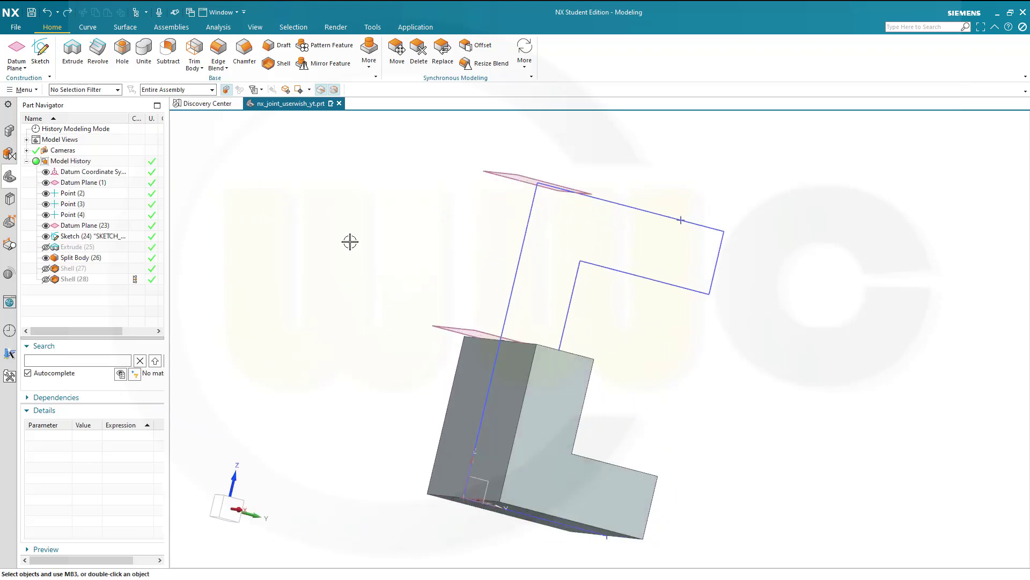
# Start a 6 mm shell on the BOTTOM body, opening its back, split, underside and arm end faces.
pyautogui.click(275, 64)
pyautogui.click(463, 382)
pyautogui.moveTo(594, 407); pyautogui.dragTo(598, 407, button='middle')
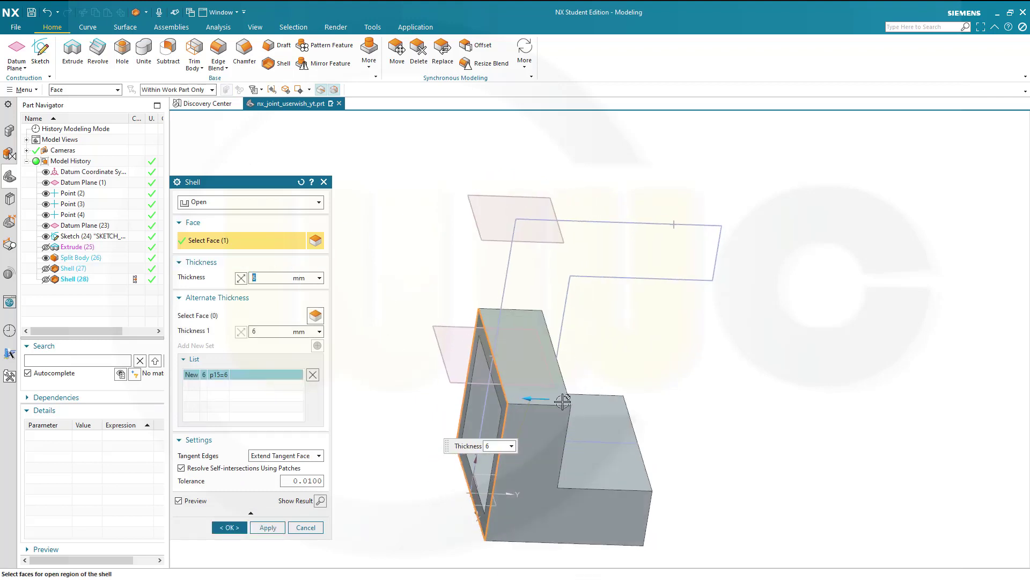
pyautogui.click(526, 363)
pyautogui.moveTo(685, 406); pyautogui.dragTo(547, 451, button='middle')
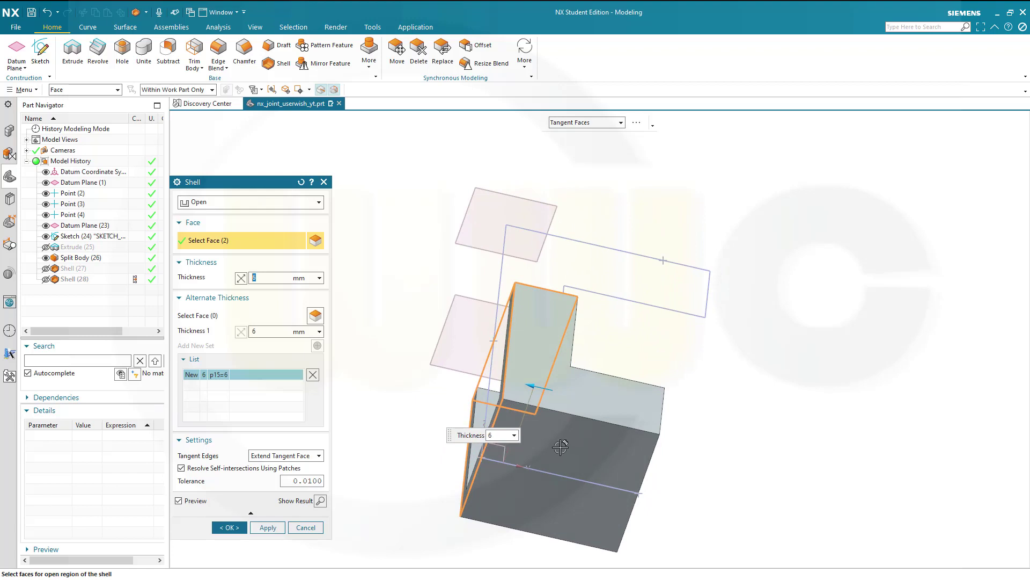
pyautogui.click(551, 455)
pyautogui.moveTo(778, 444); pyautogui.dragTo(551, 498, button='middle')
pyautogui.click(552, 498)
pyautogui.moveTo(455, 308); pyautogui.dragTo(601, 440, button='middle')
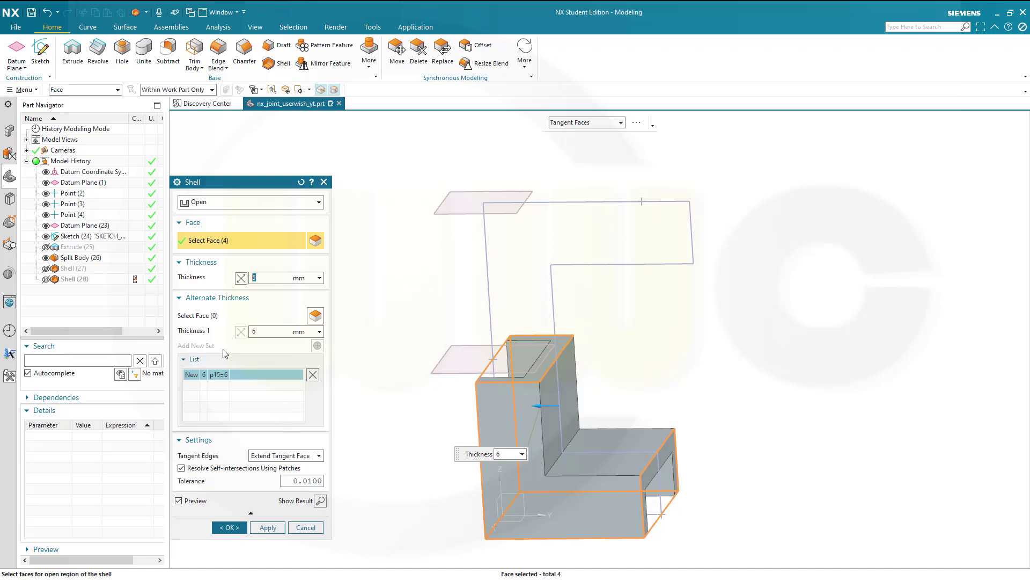
# Assign the two inner faces of the BOTTOM body an alternate thickness of 15 mm and apply the shell.
pyautogui.click(207, 316)
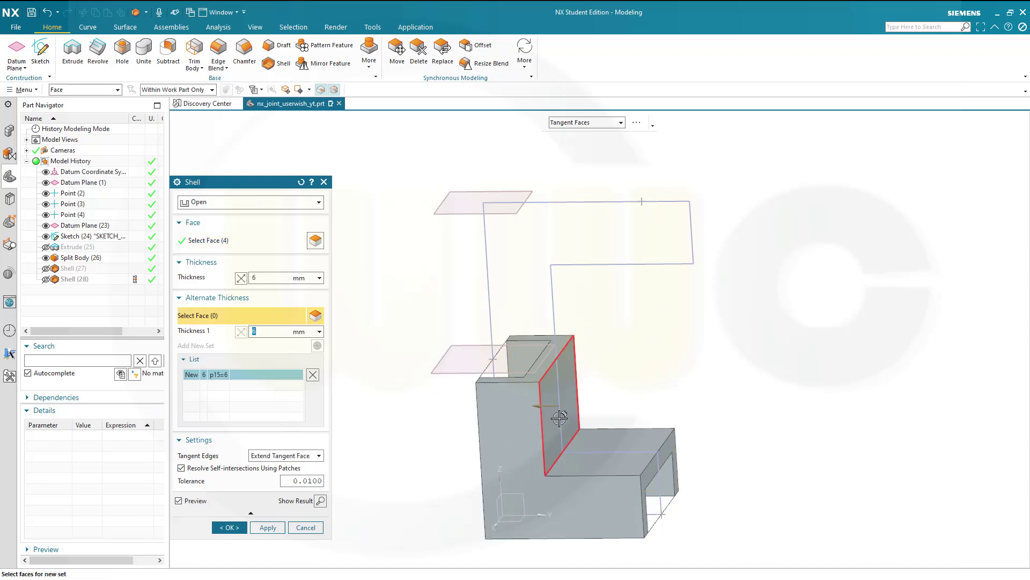
pyautogui.click(569, 400)
pyautogui.click(602, 465)
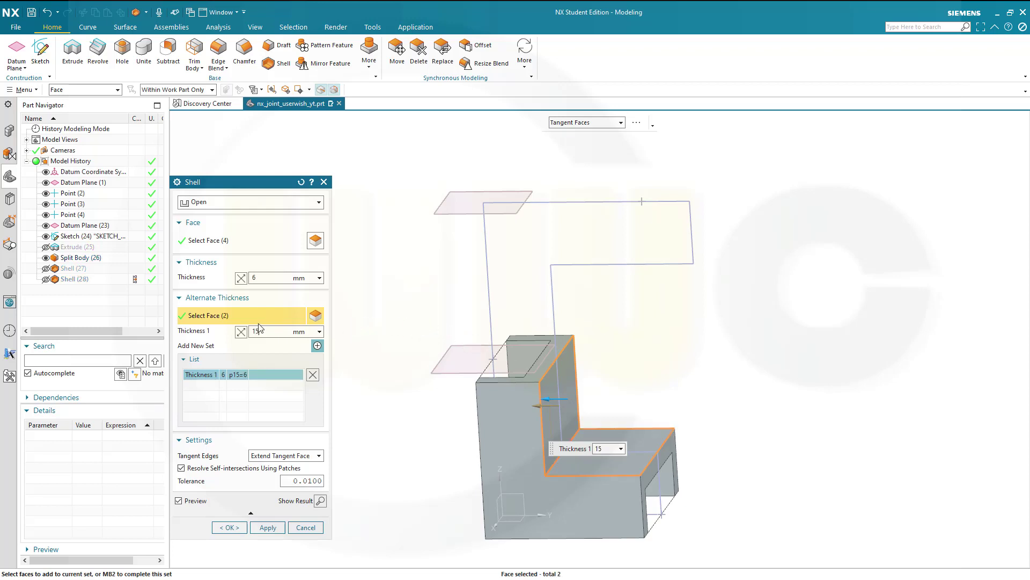
pyautogui.press('Tab')
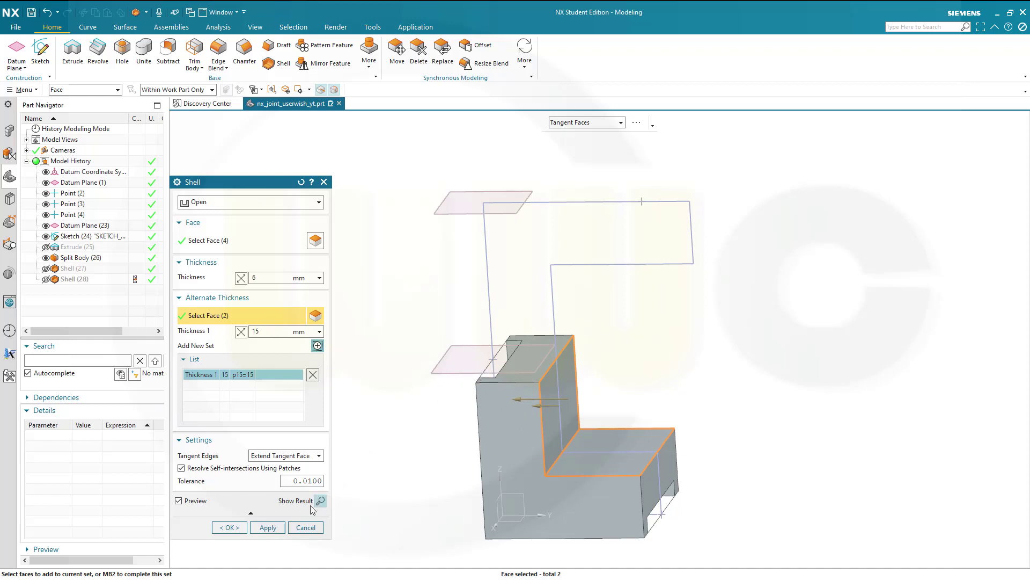
pyautogui.click(267, 526)
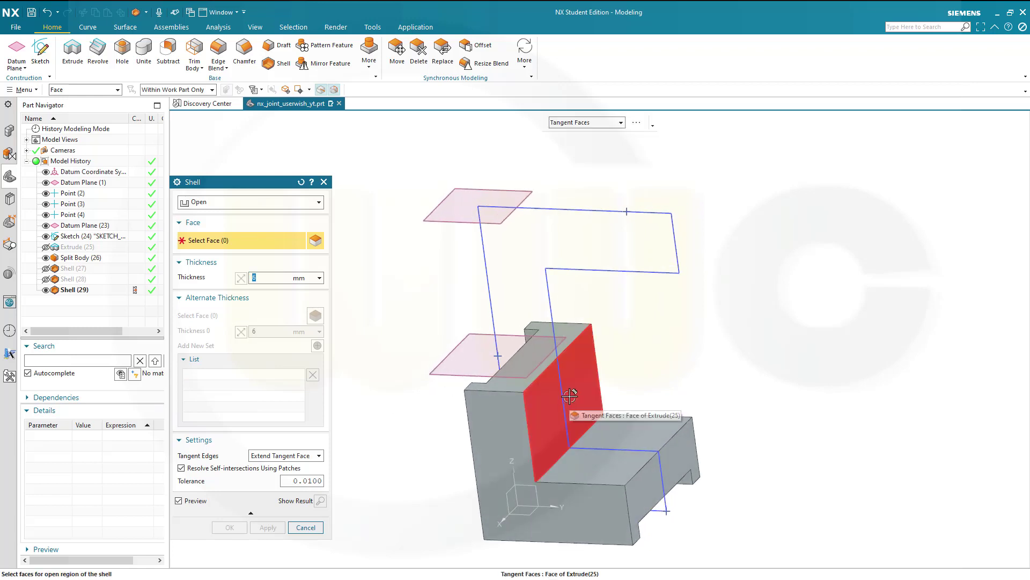
# Start a second 6 mm shell on the BOTTOM body, opening the upright's inner face, the arm's upper and end faces, and the split face.
pyautogui.moveTo(570, 395)
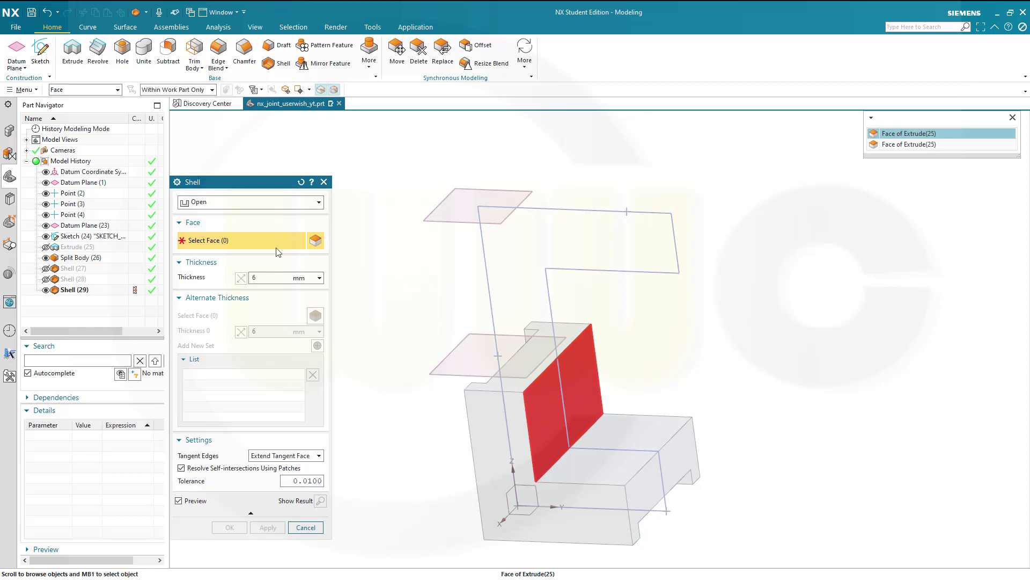
pyautogui.click(908, 133)
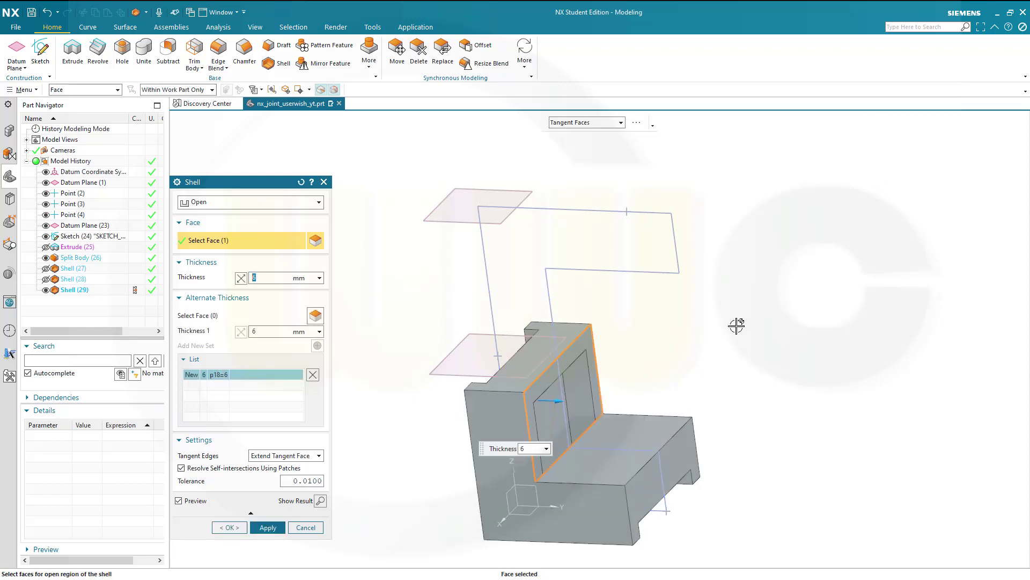
pyautogui.click(662, 445)
pyautogui.click(675, 458)
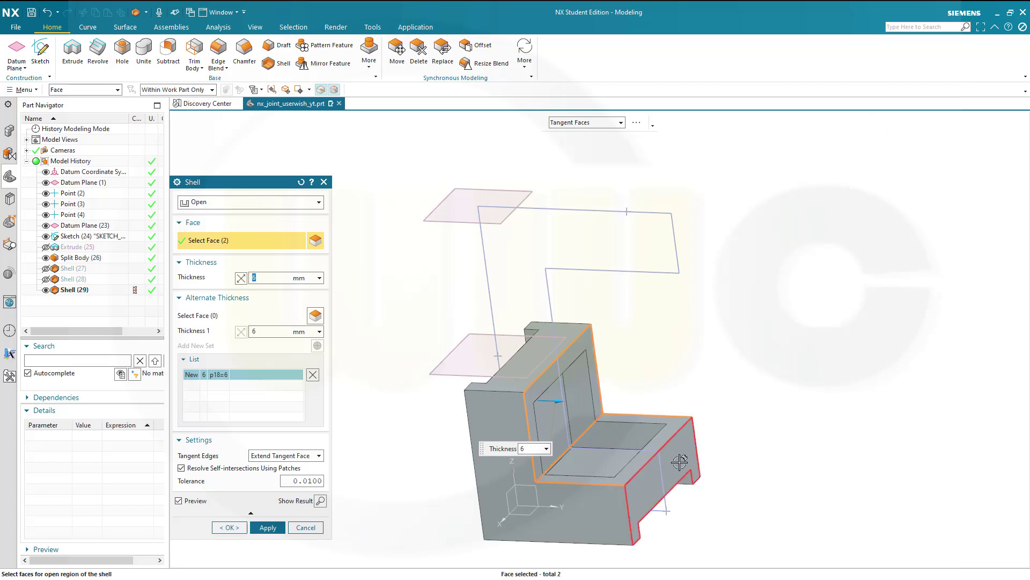
pyautogui.click(549, 338)
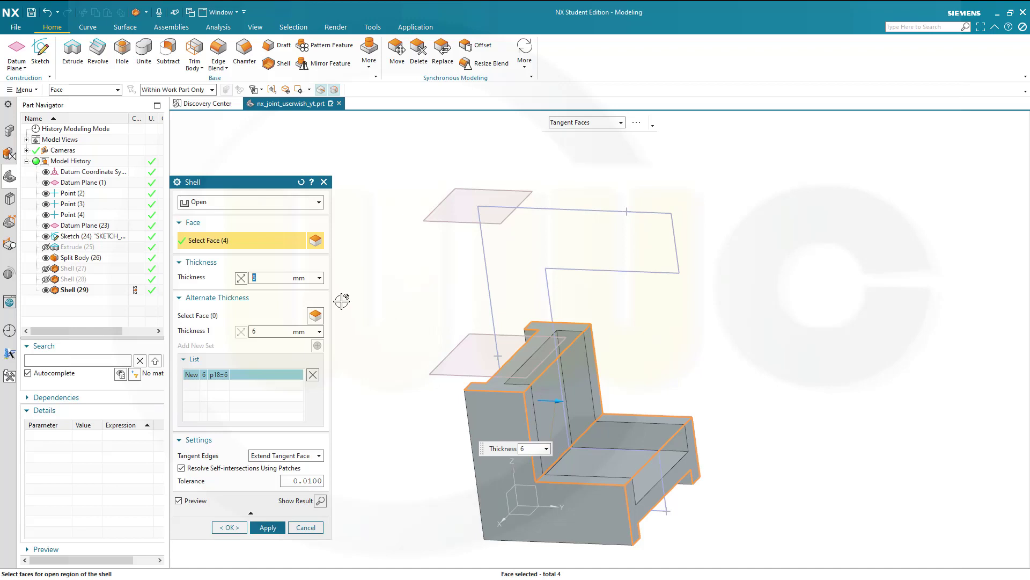
# Assign the floor faces of the BOTTOM body's back and underside pockets an alternate thickness and complete the shell.
pyautogui.click(206, 318)
pyautogui.moveTo(424, 334); pyautogui.dragTo(474, 365, button='middle')
pyautogui.click(496, 415)
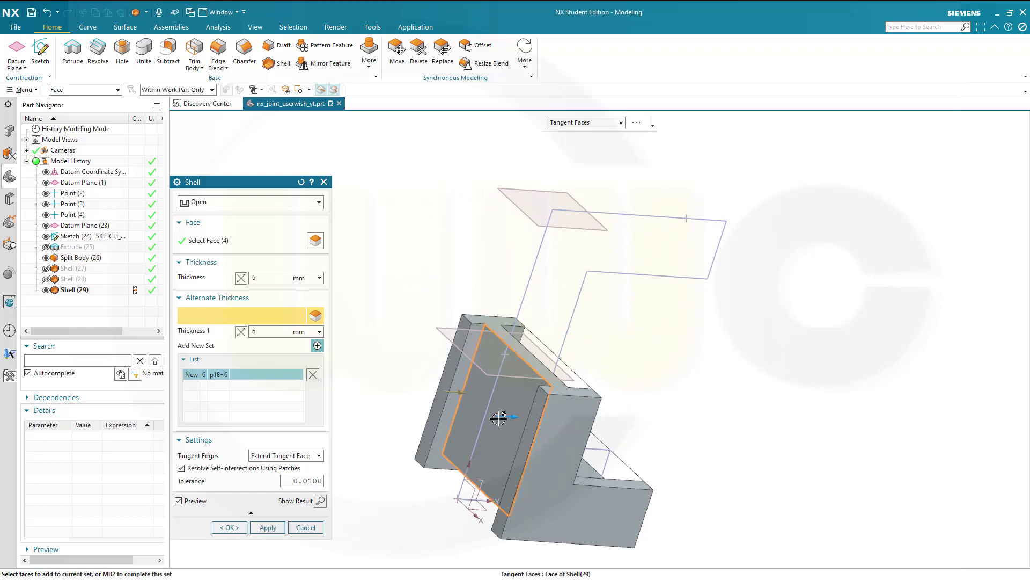
pyautogui.moveTo(644, 449); pyautogui.dragTo(537, 480, button='middle')
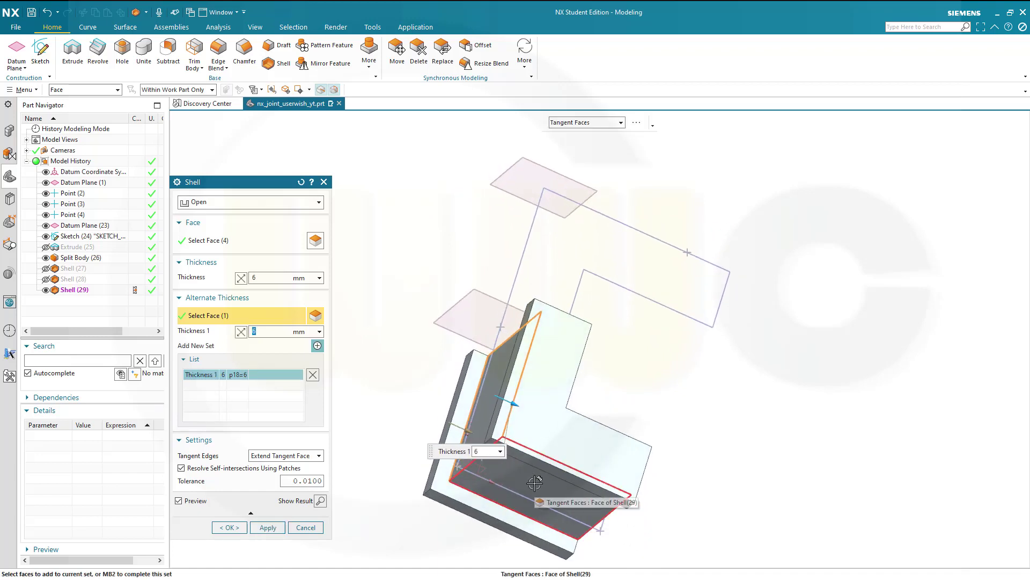
pyautogui.click(535, 483)
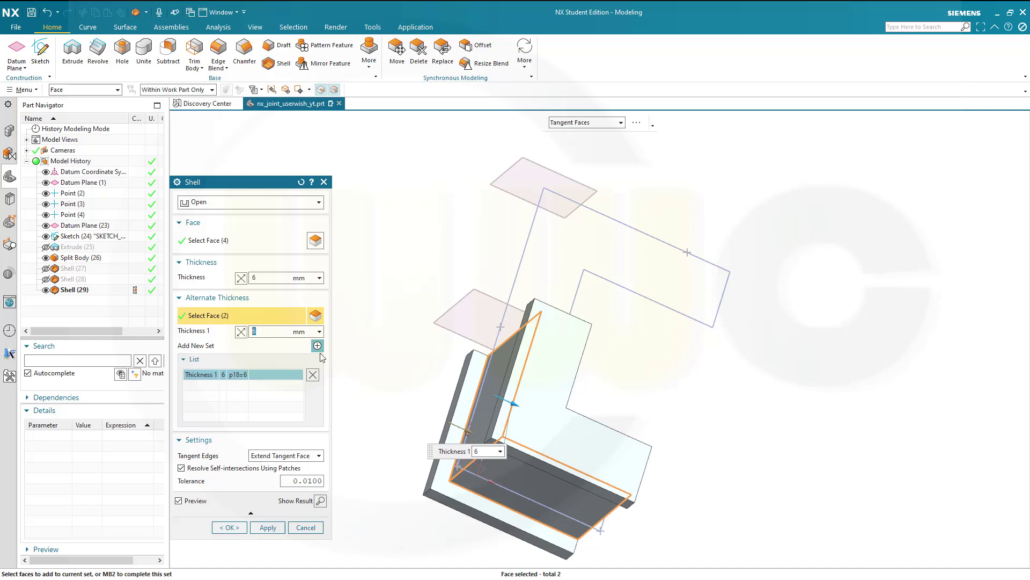
pyautogui.moveTo(393, 376); pyautogui.dragTo(533, 426, button='middle')
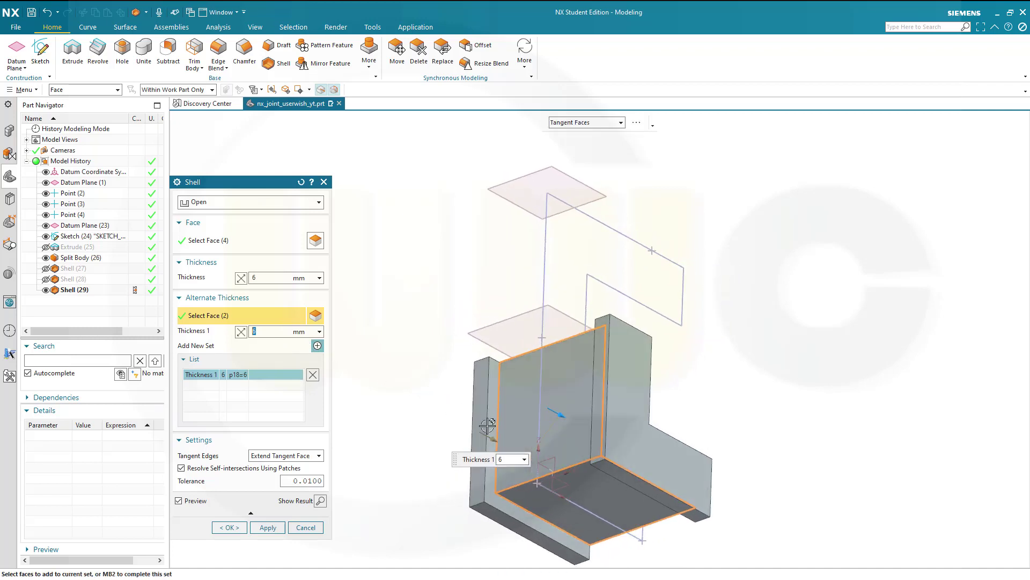
pyautogui.middleClick(532, 425)
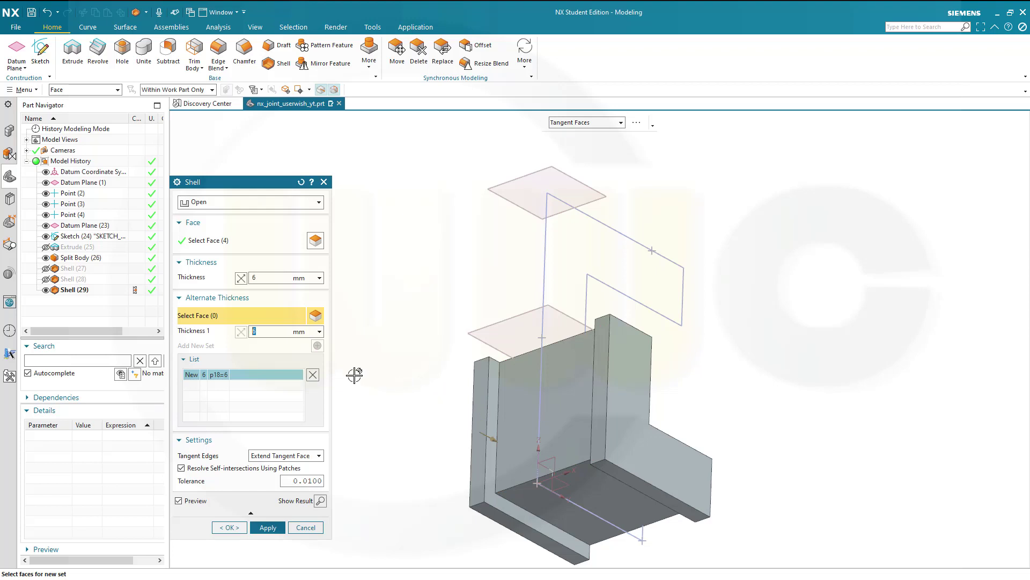
pyautogui.click(552, 405)
pyautogui.click(594, 489)
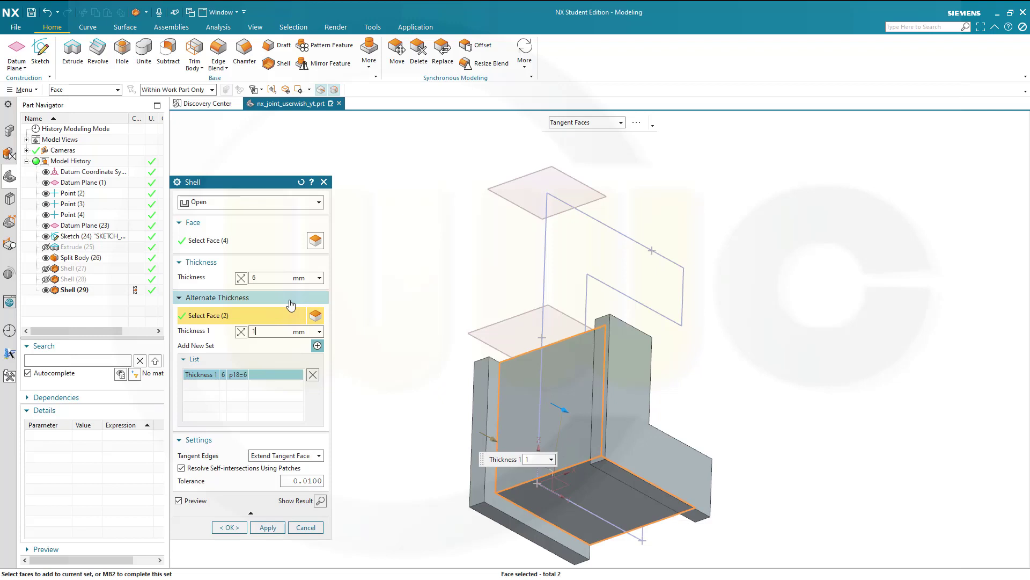
pyautogui.click(229, 527)
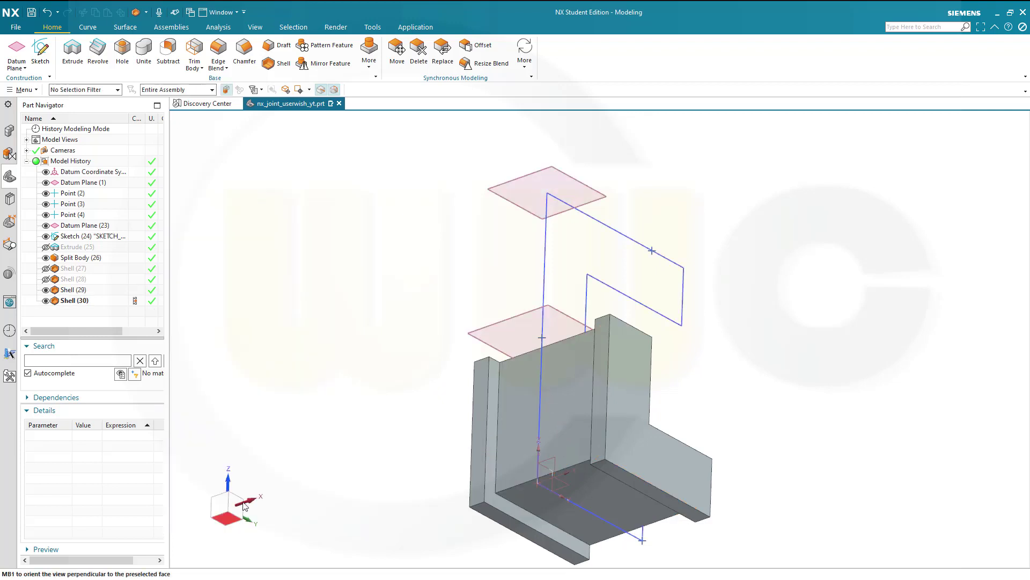
# Show the TOP body together with the BOTTOM body and return the model tree to timestamp order.
pyautogui.moveTo(418, 368); pyautogui.dragTo(439, 372, button='middle')
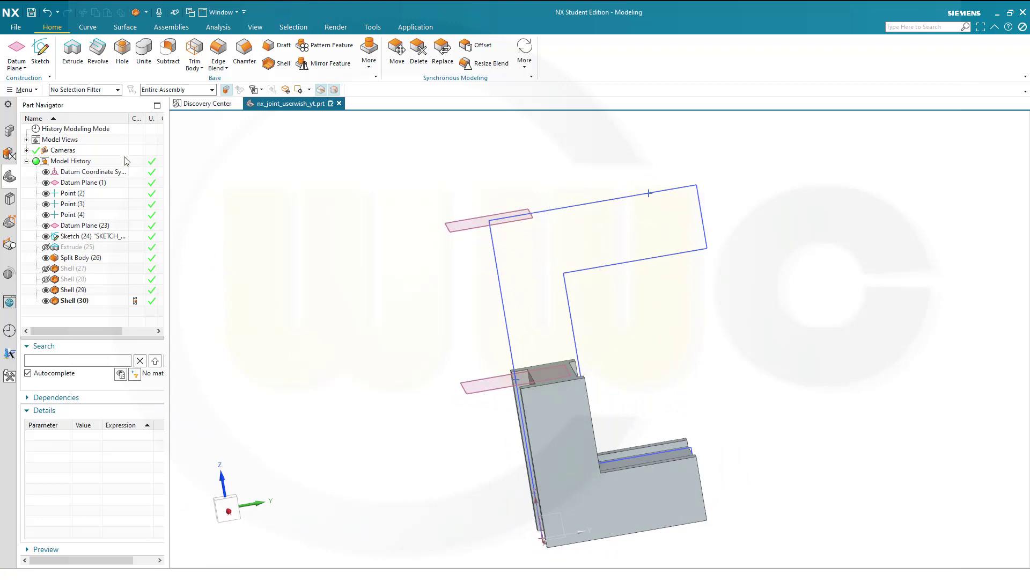
pyautogui.rightClick(83, 118)
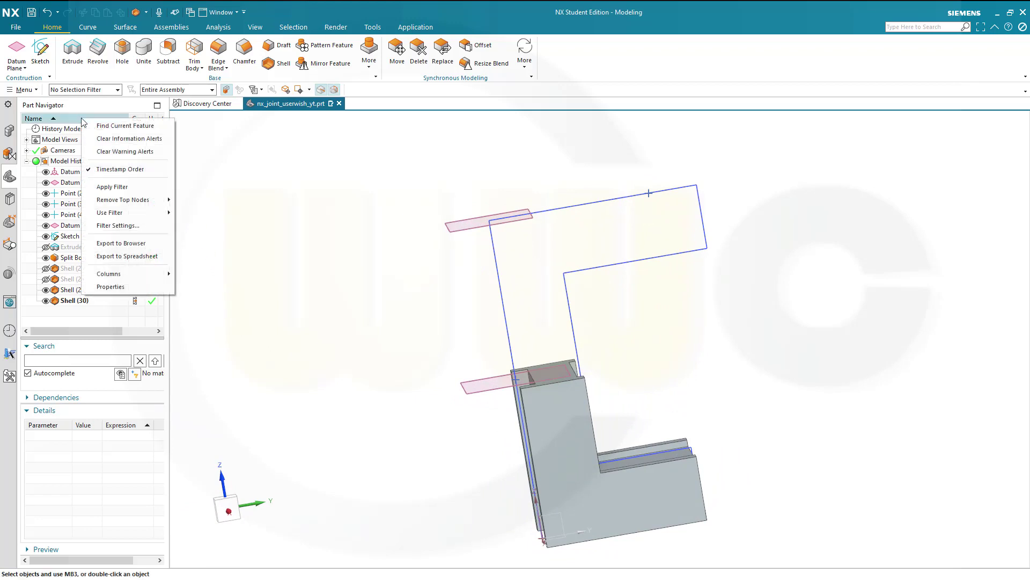
pyautogui.click(119, 169)
pyautogui.click(46, 194)
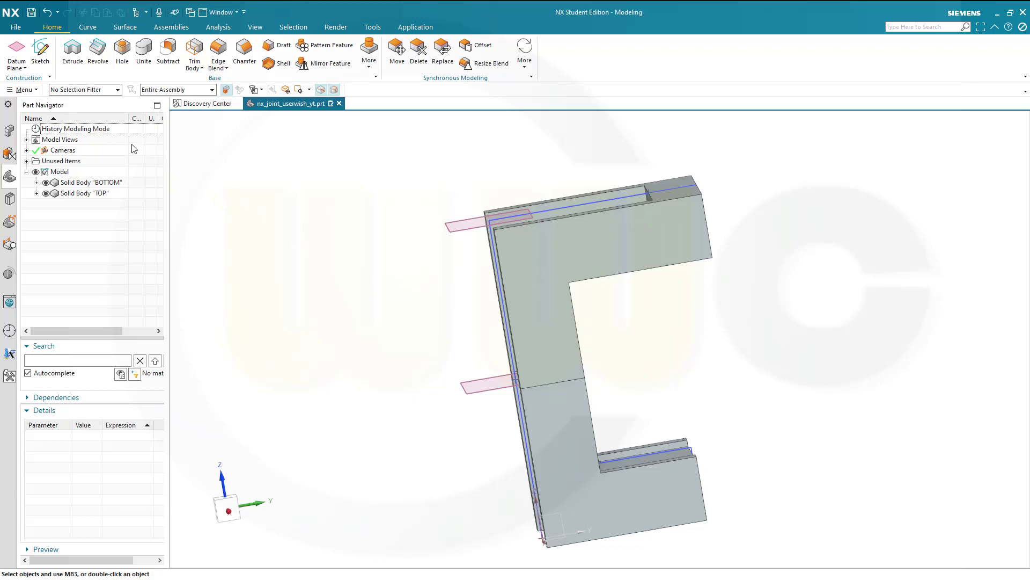
pyautogui.rightClick(89, 121)
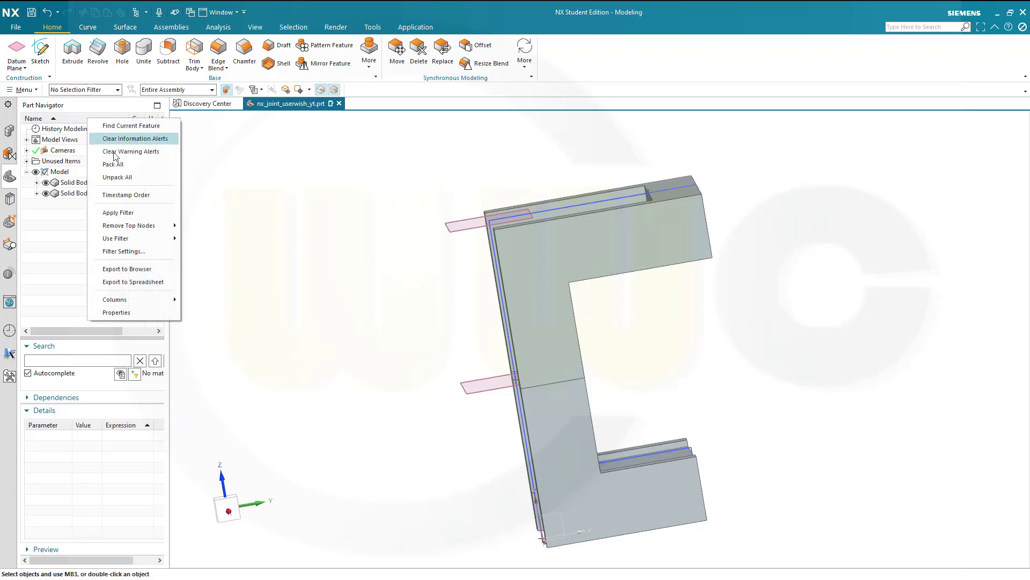
pyautogui.click(127, 199)
# Unite the two bodies, using TOP as the target and BOTTOM as the tool.
pyautogui.moveTo(417, 285); pyautogui.dragTo(427, 266, button='middle')
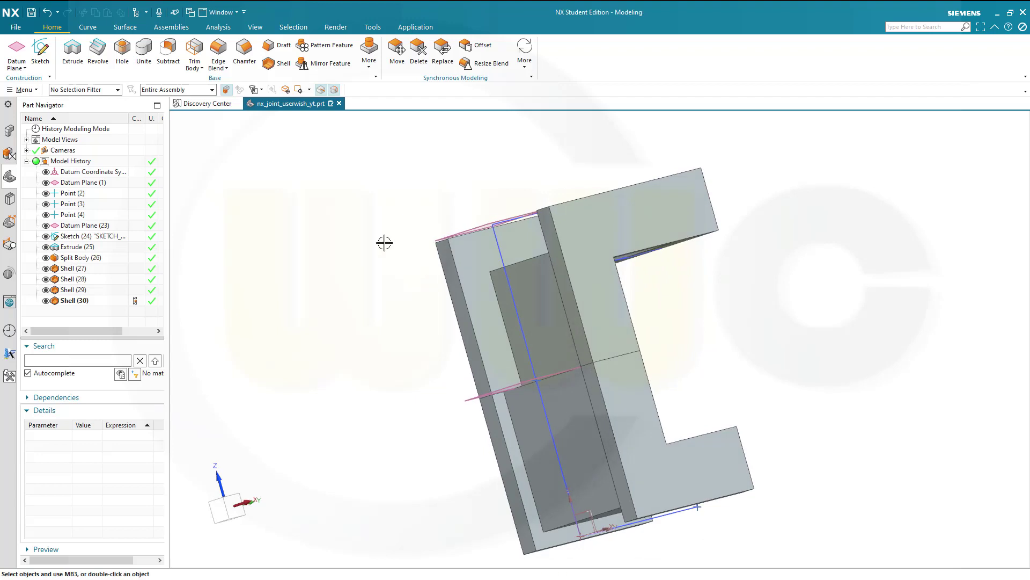
pyautogui.click(143, 57)
pyautogui.click(625, 255)
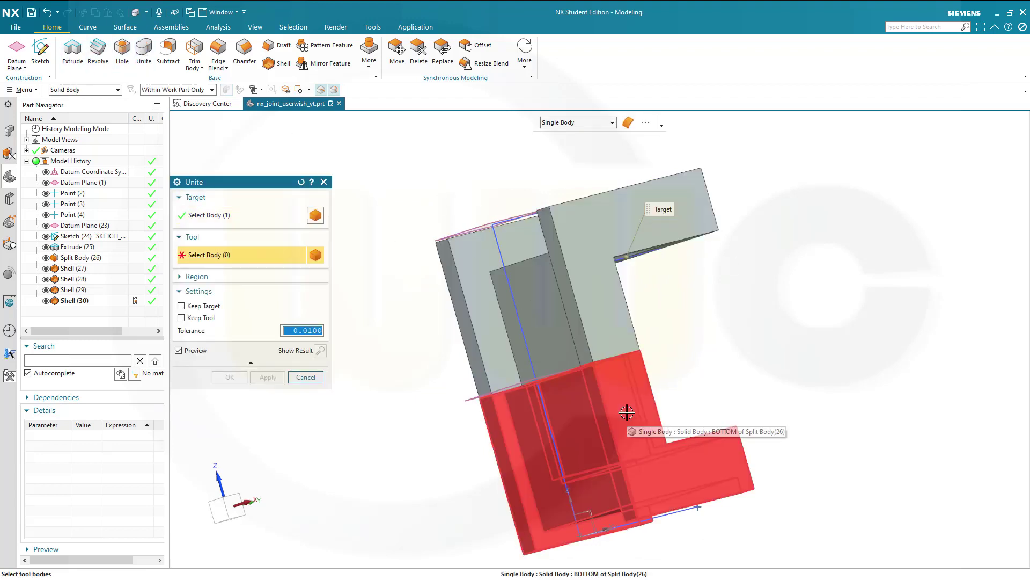
pyautogui.click(687, 413)
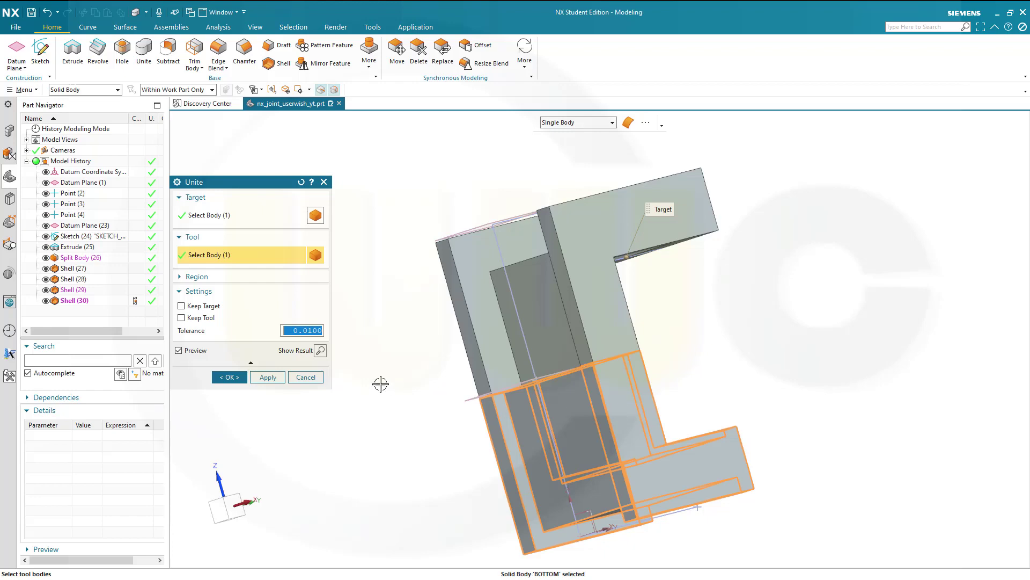
pyautogui.click(239, 382)
# Extrude the C-shaped profile sketch with a symmetric distance of 5 mm and unite it with the shelled body.
pyautogui.moveTo(446, 366); pyautogui.dragTo(436, 323, button='middle')
pyautogui.moveTo(704, 422)
pyautogui.keyDown('shift'); pyautogui.mouseDown(button='middle')
pyautogui.moveTo(689, 362)
pyautogui.moveTo(695, 350)
pyautogui.moveTo(722, 345)
pyautogui.moveTo(722, 315)
pyautogui.moveTo(635, 306)
pyautogui.moveTo(654, 283)
pyautogui.moveTo(710, 291)
pyautogui.moveTo(710, 334)
pyautogui.mouseUp(button='middle'); pyautogui.keyUp('shift')
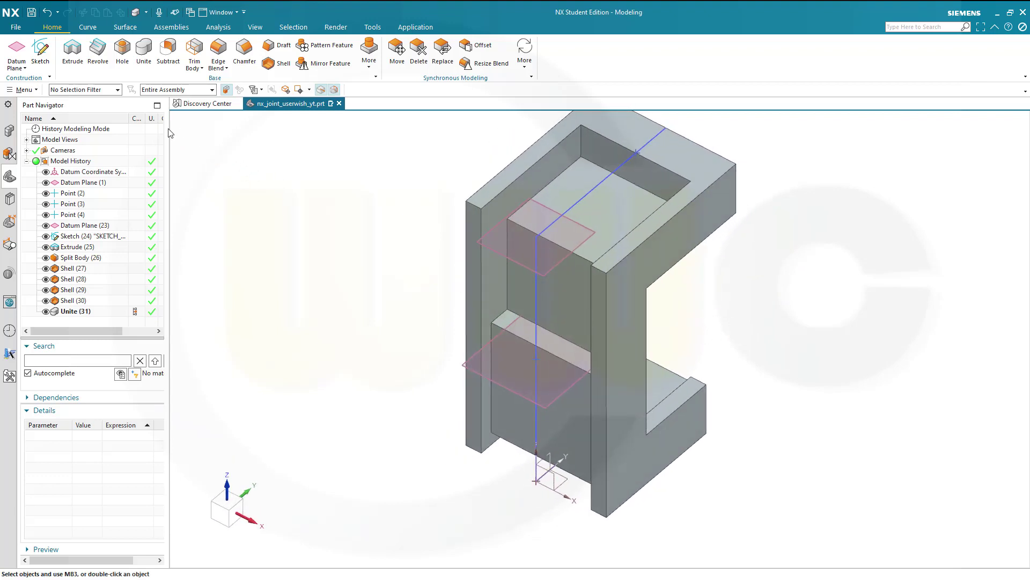
pyautogui.click(73, 51)
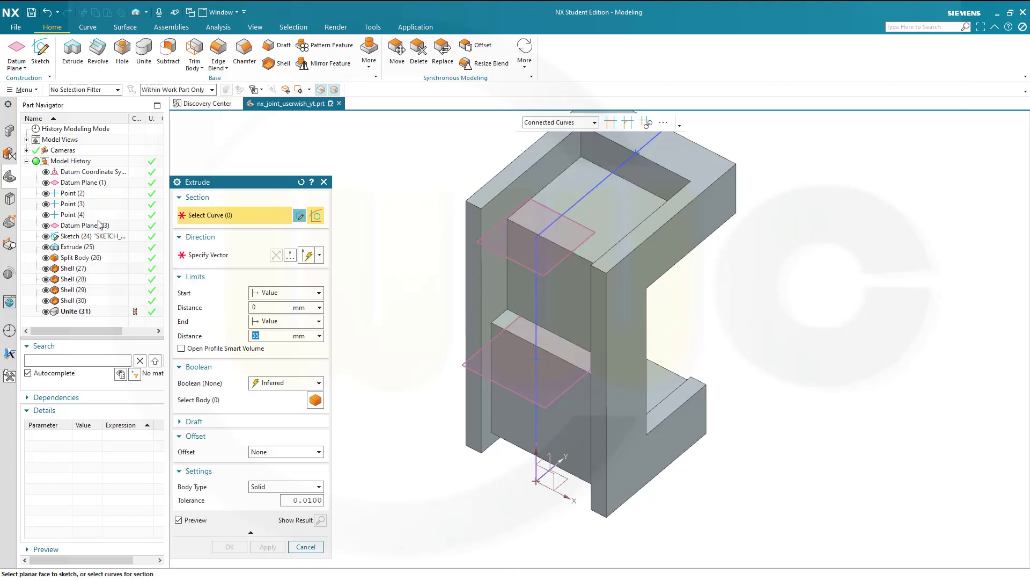
pyautogui.click(85, 238)
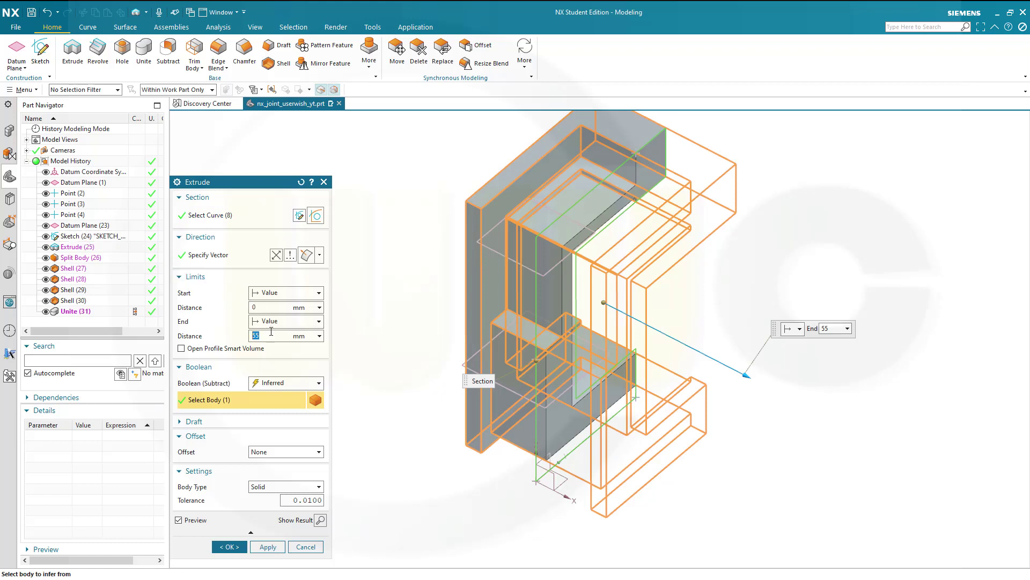
pyautogui.click(319, 293)
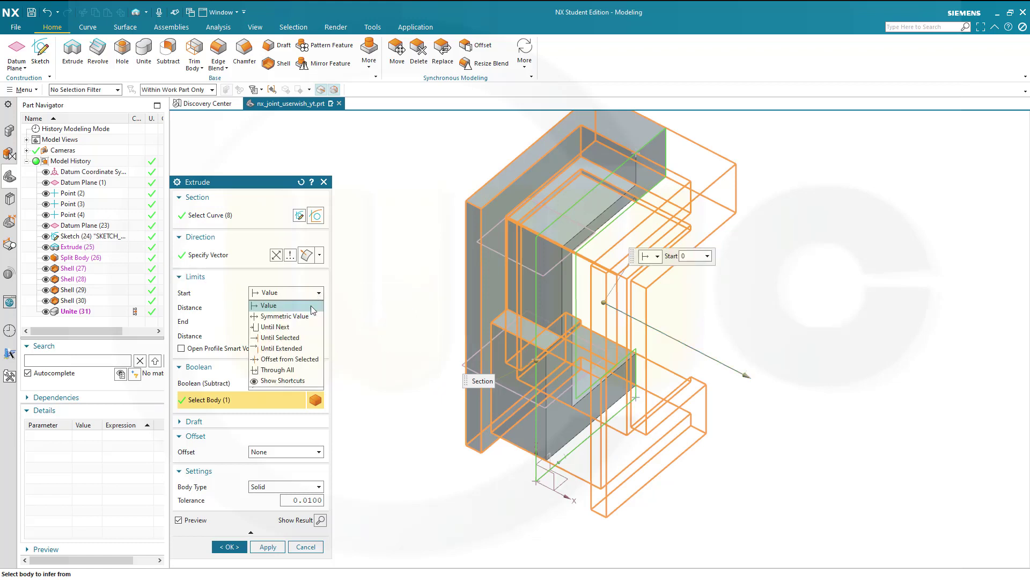
pyautogui.click(301, 316)
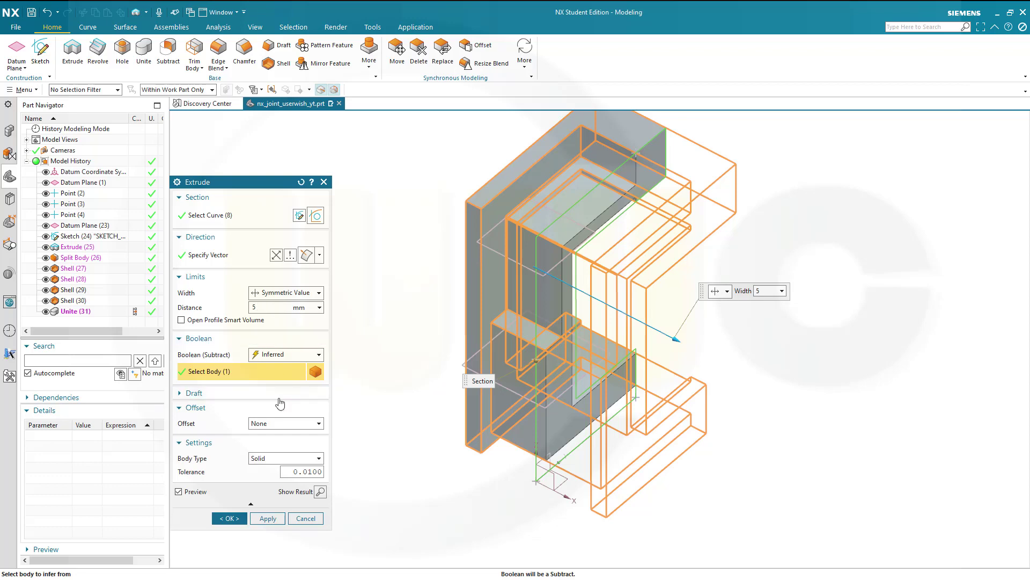
pyautogui.click(318, 354)
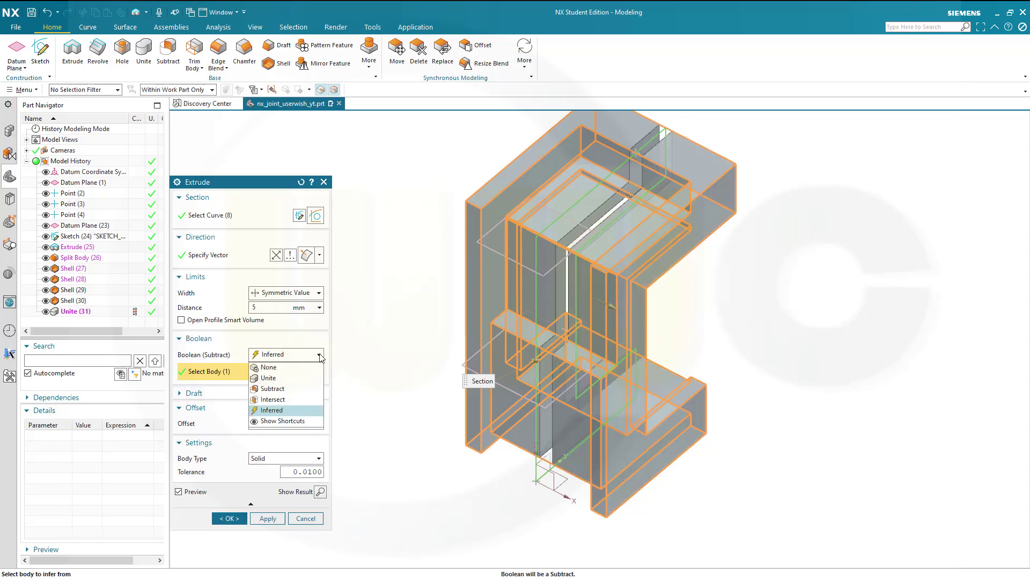
pyautogui.click(269, 377)
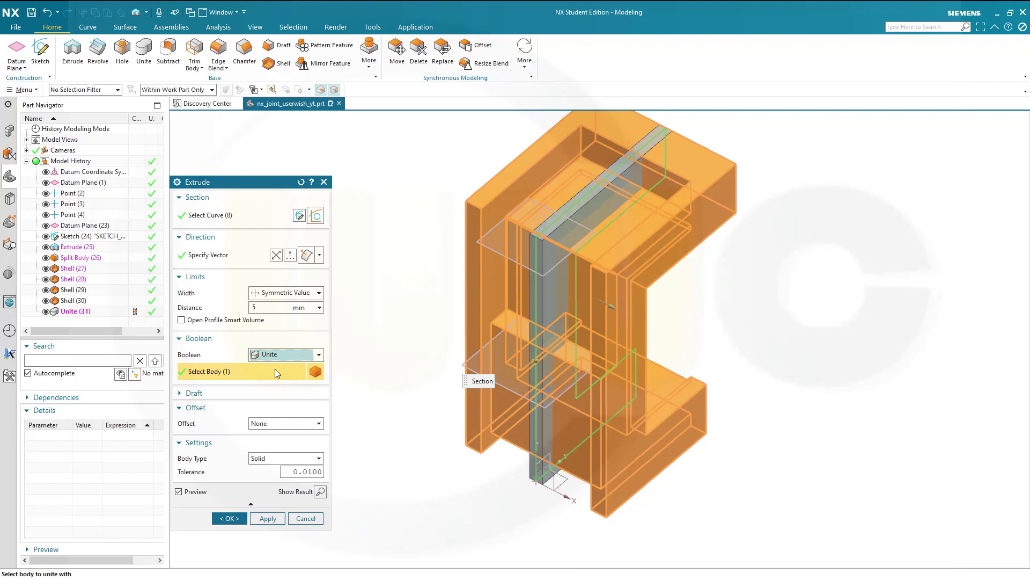
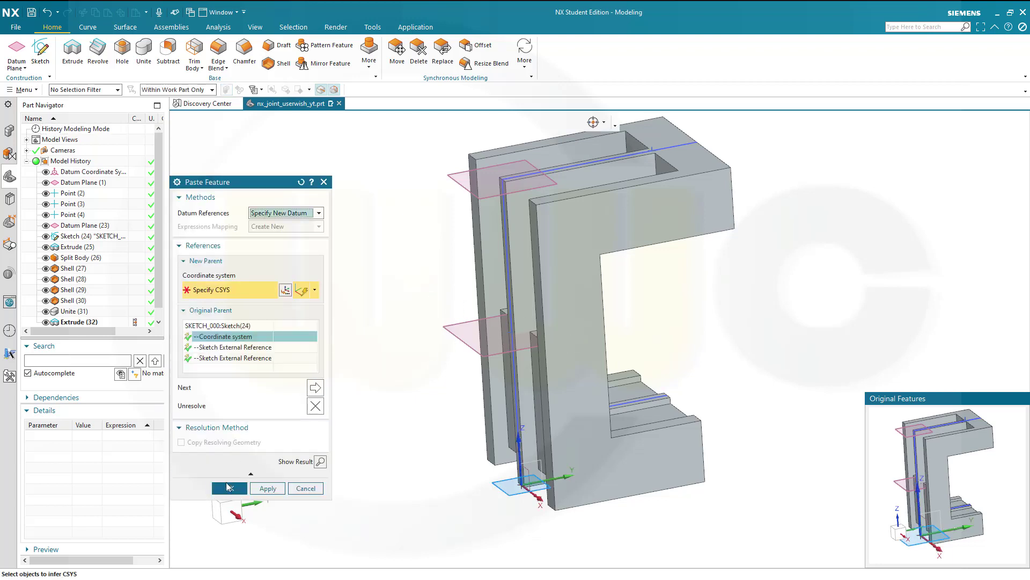
# Paste the copied profile sketch and draw a horizontal line in it across the upright, just above the middle datum plane.
pyautogui.click(229, 487)
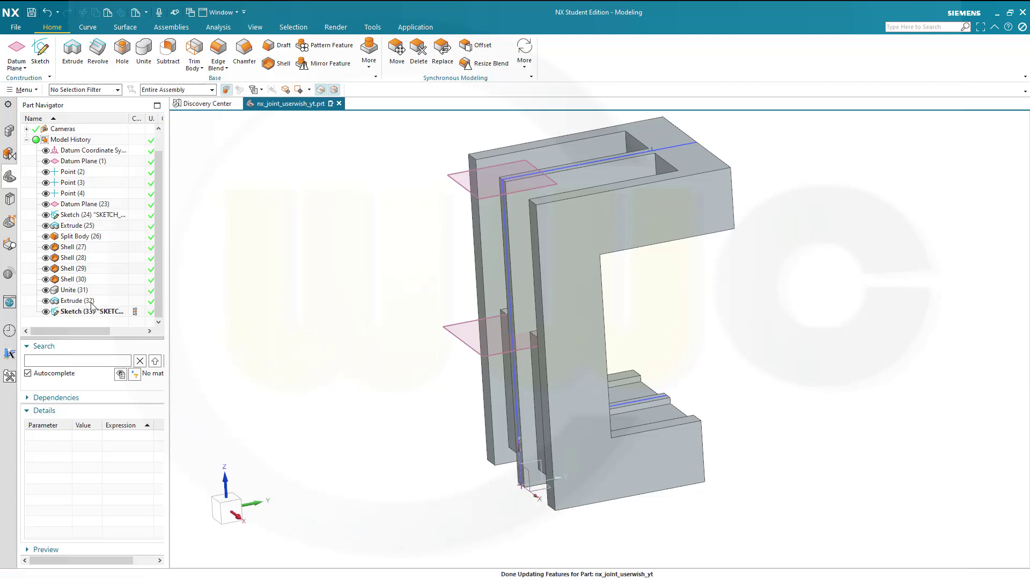
pyautogui.doubleClick(81, 312)
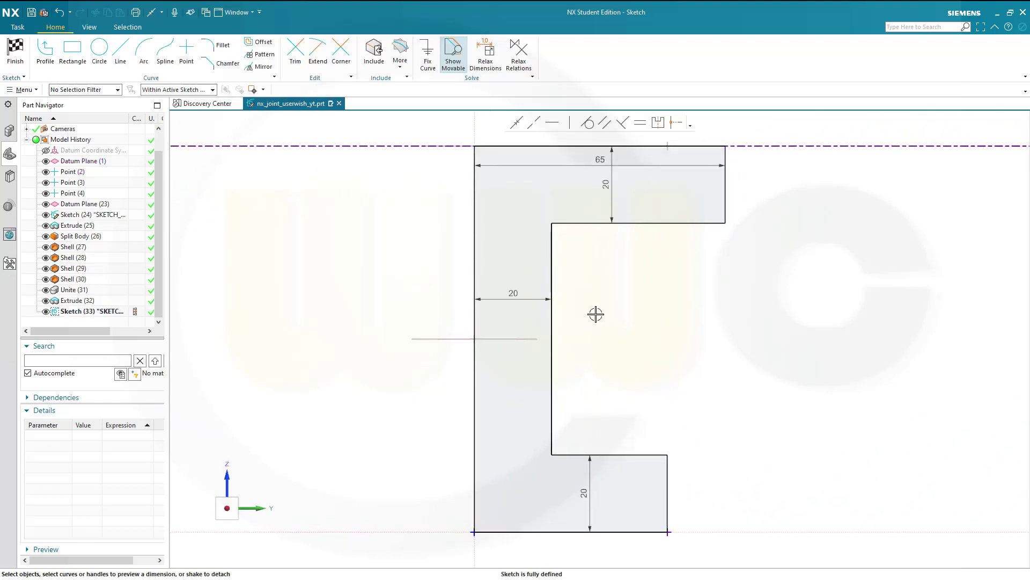
pyautogui.click(124, 53)
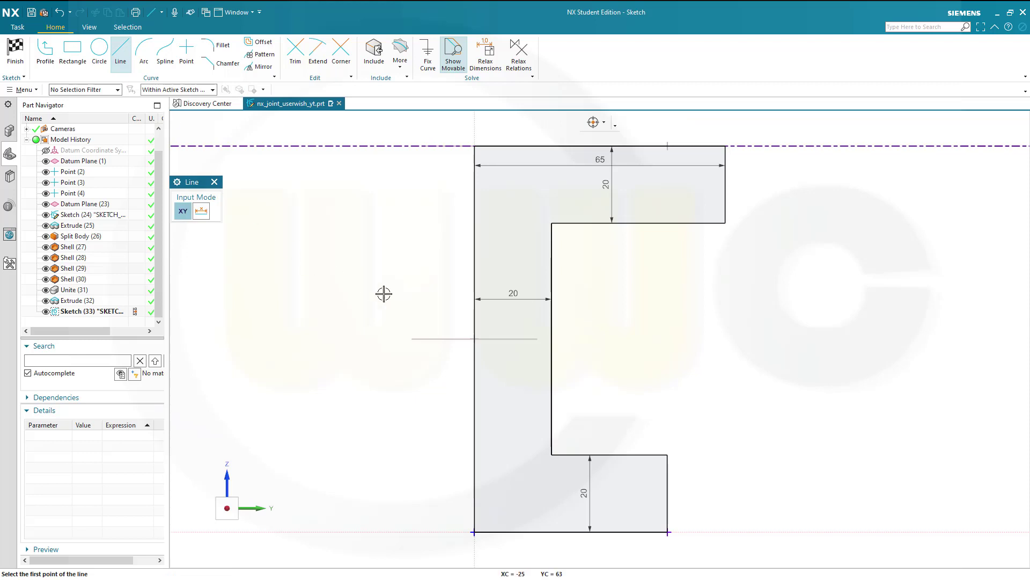
pyautogui.click(456, 320)
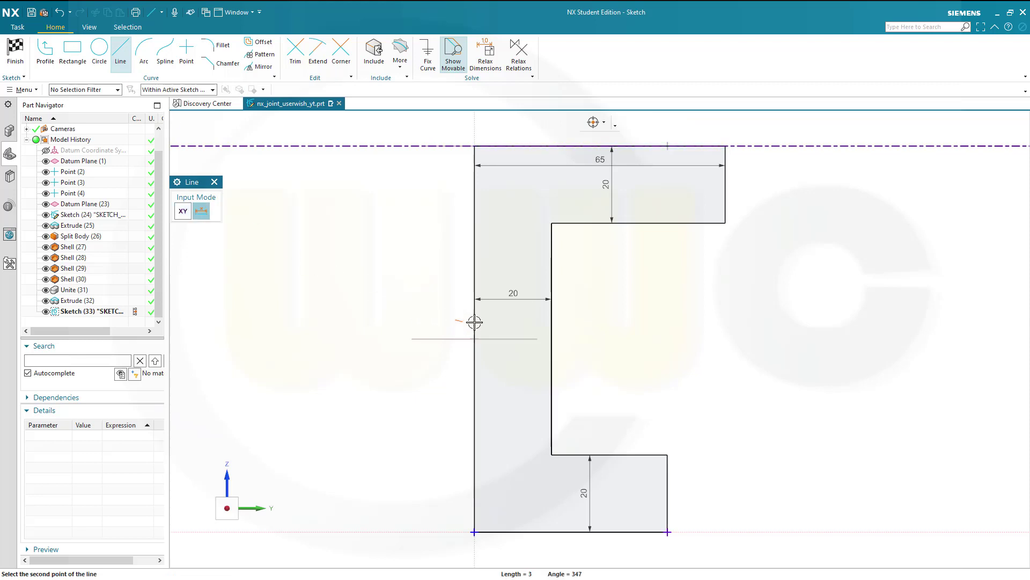
pyautogui.click(583, 319)
pyautogui.press('Escape')
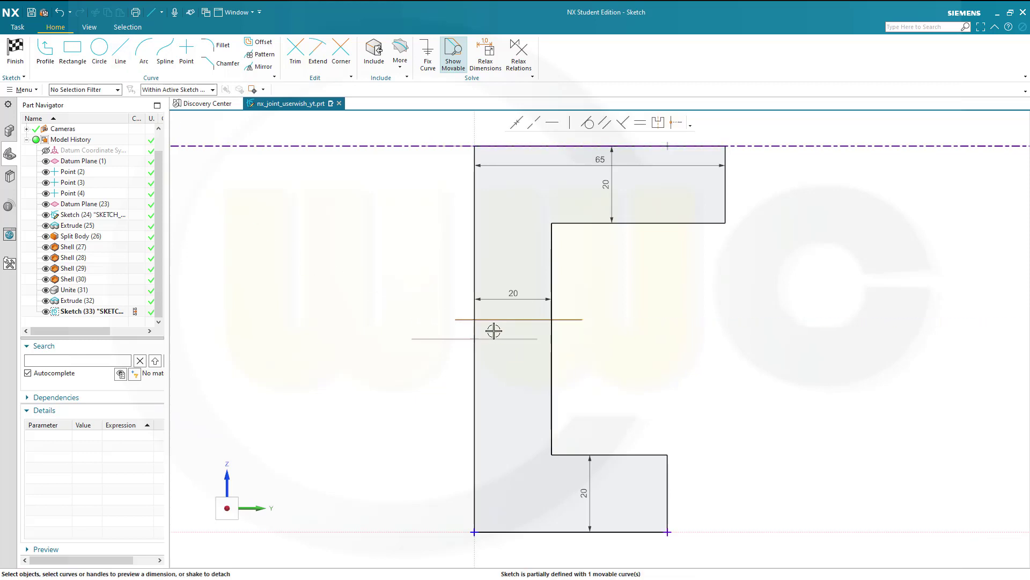
# Include the middle datum plane in the sketch and make the new horizontal line collinear with it.
pyautogui.click(374, 52)
pyautogui.click(445, 339)
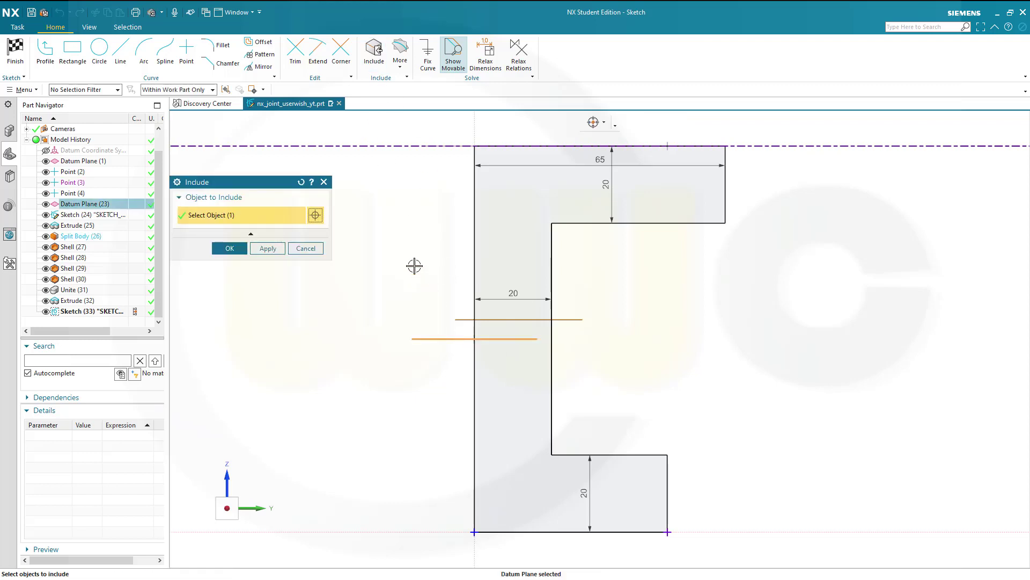
pyautogui.click(229, 249)
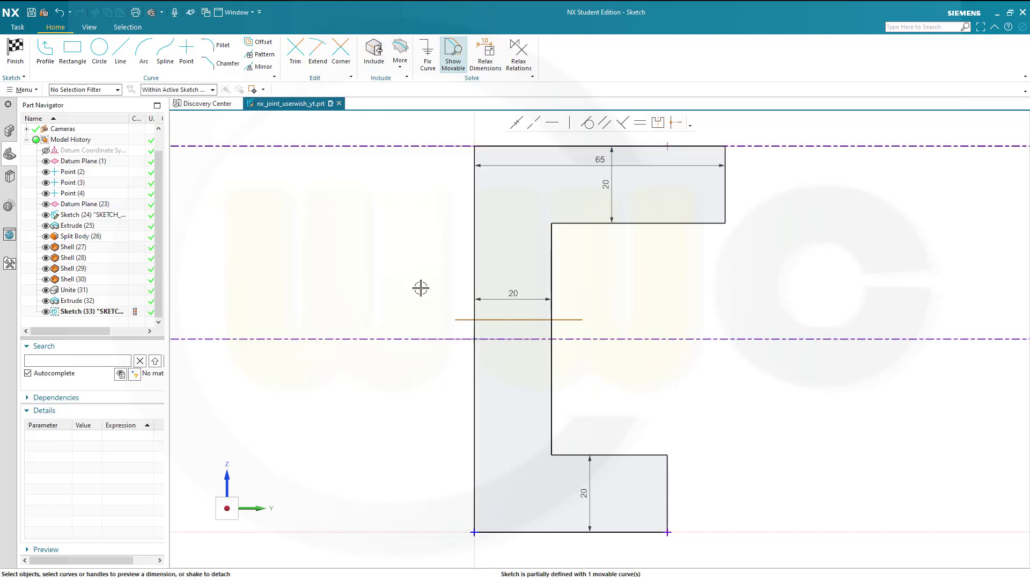
pyautogui.click(447, 338)
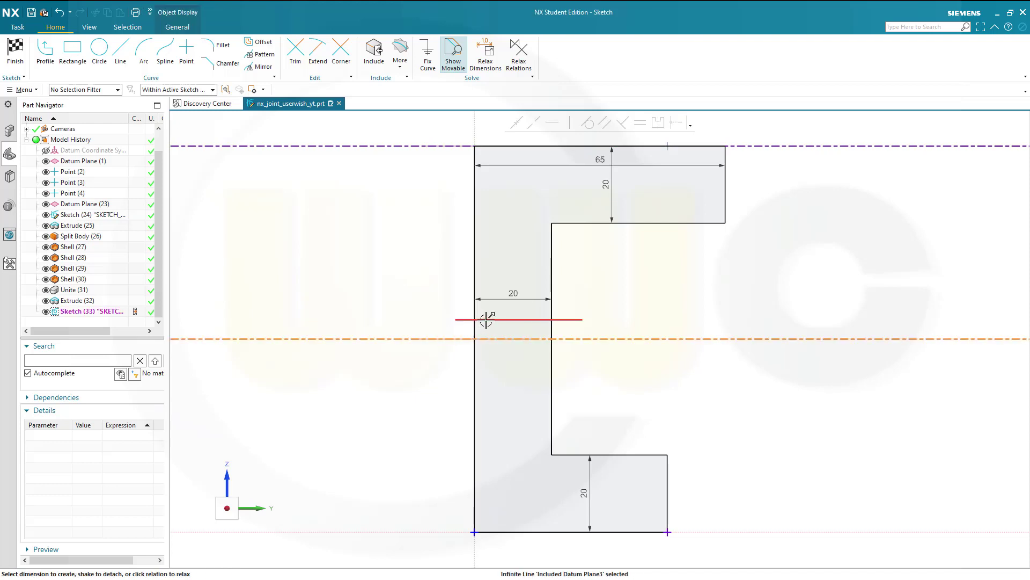
pyautogui.click(483, 319)
pyautogui.click(534, 122)
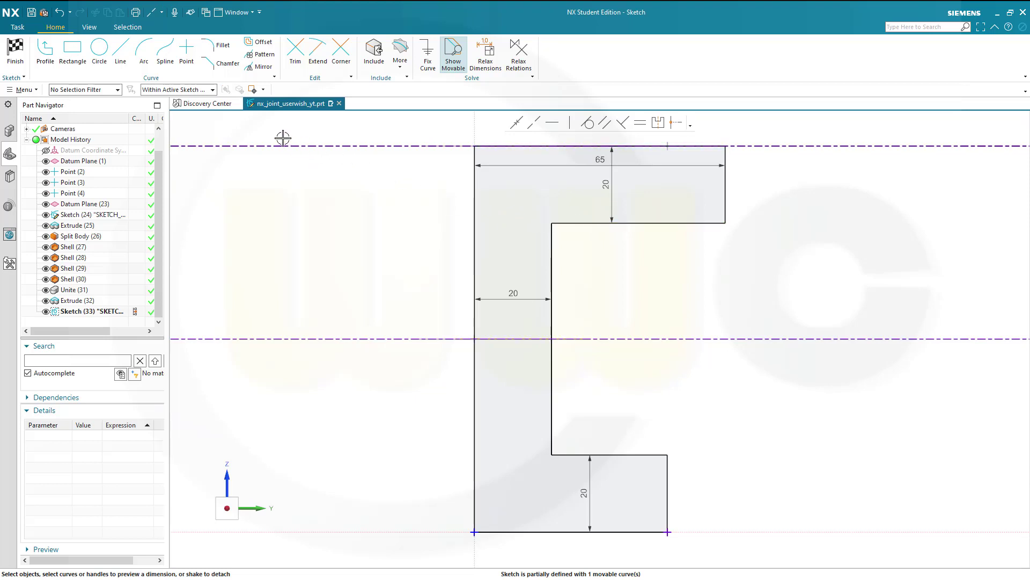
# Trim away the copied profile's curves above the middle datum plane, keeping the lower L-shaped half, and finish the sketch.
pyautogui.click(295, 51)
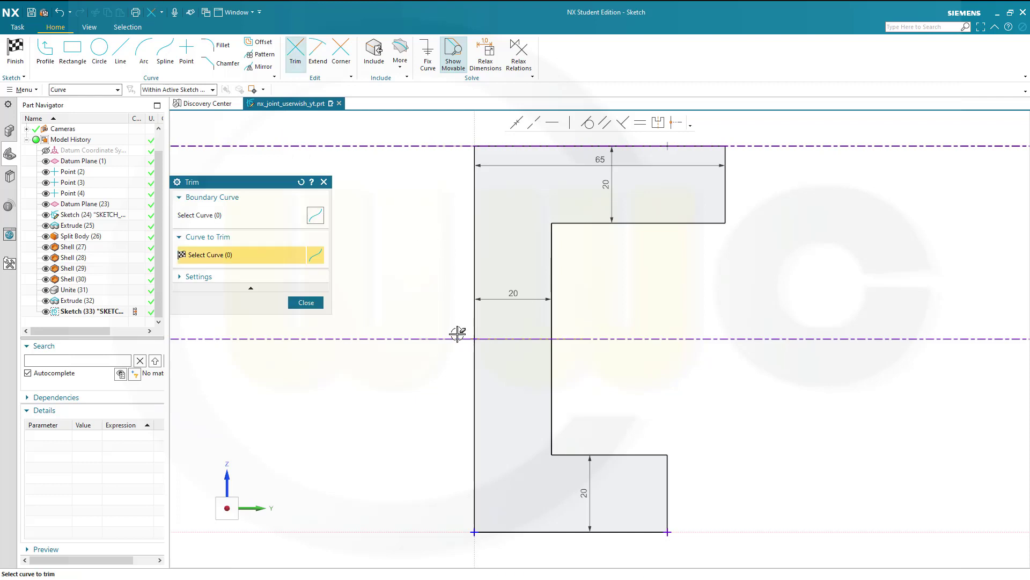
pyautogui.moveTo(458, 323); pyautogui.dragTo(456, 360)
pyautogui.moveTo(557, 357); pyautogui.dragTo(563, 327)
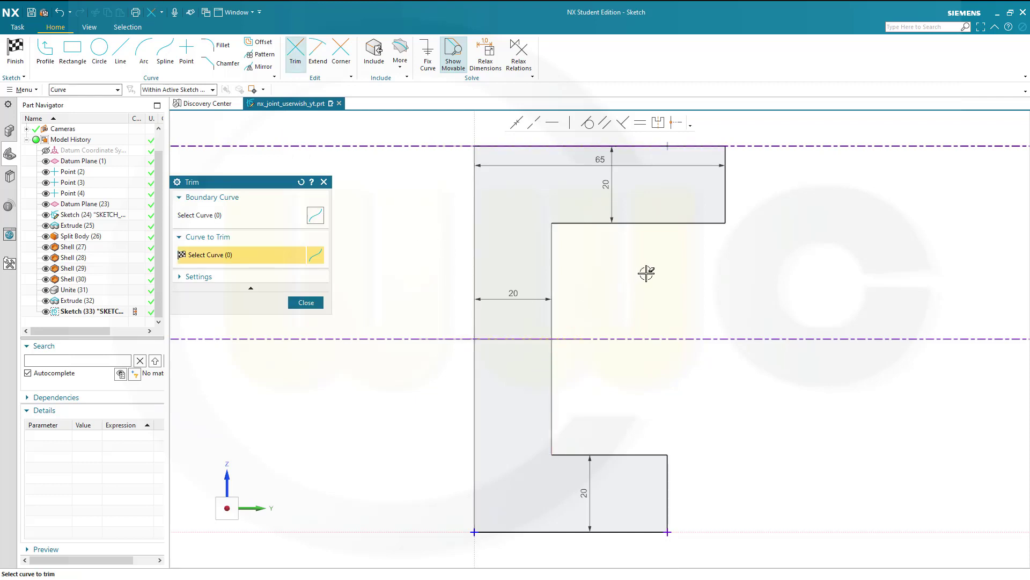
pyautogui.moveTo(744, 197); pyautogui.dragTo(742, 195)
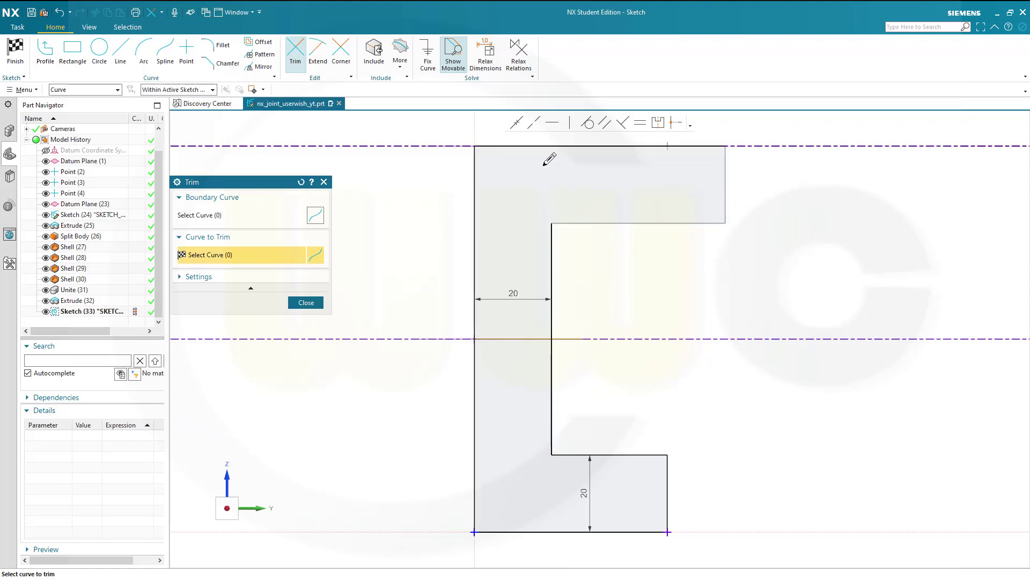
pyautogui.moveTo(498, 142)
pyautogui.mouseDown()
pyautogui.moveTo(469, 178)
pyautogui.moveTo(468, 203)
pyautogui.moveTo(488, 234)
pyautogui.moveTo(581, 263)
pyautogui.mouseUp()
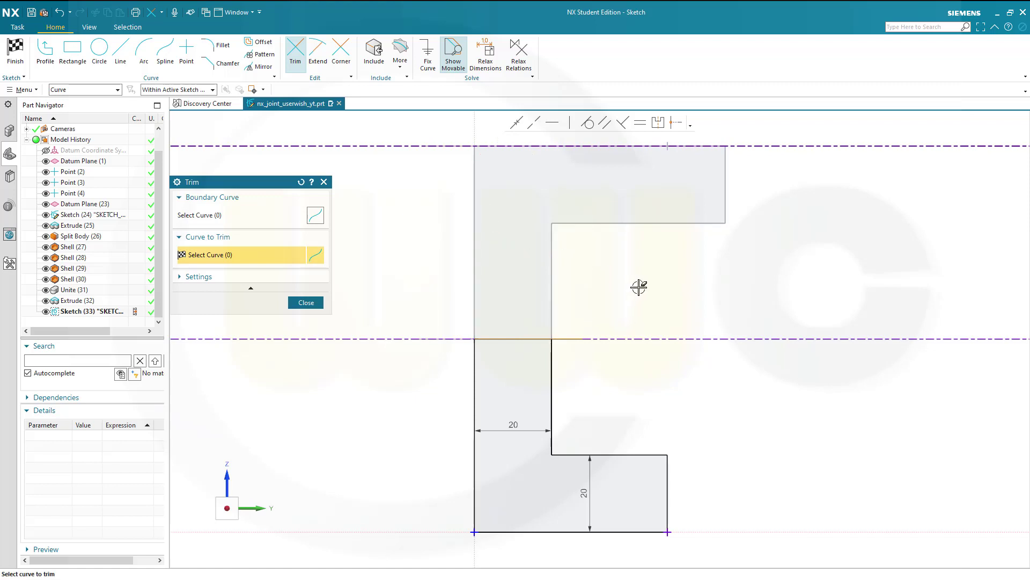
pyautogui.scroll(2, 518, 338)
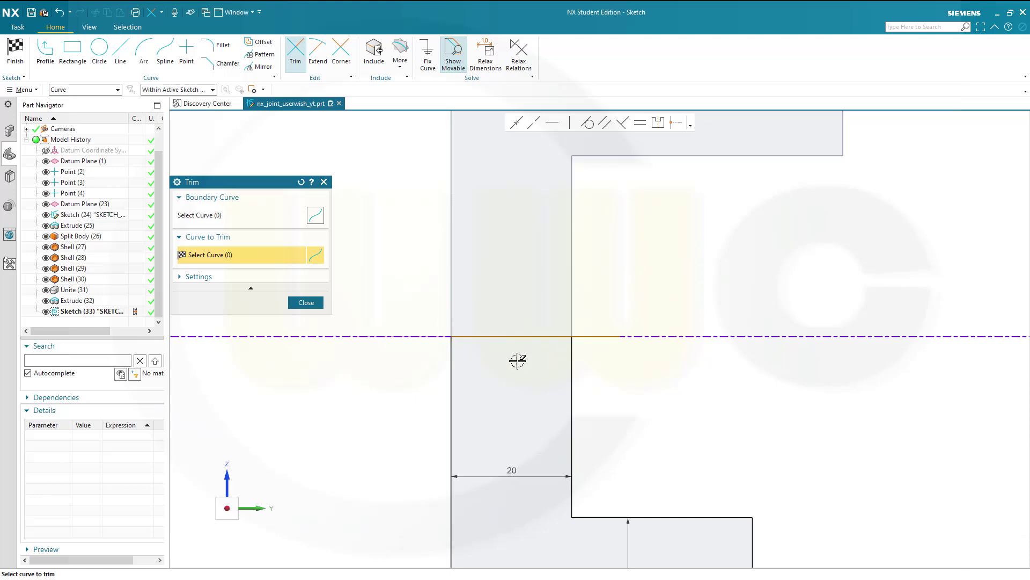
pyautogui.scroll(-1, 605, 367)
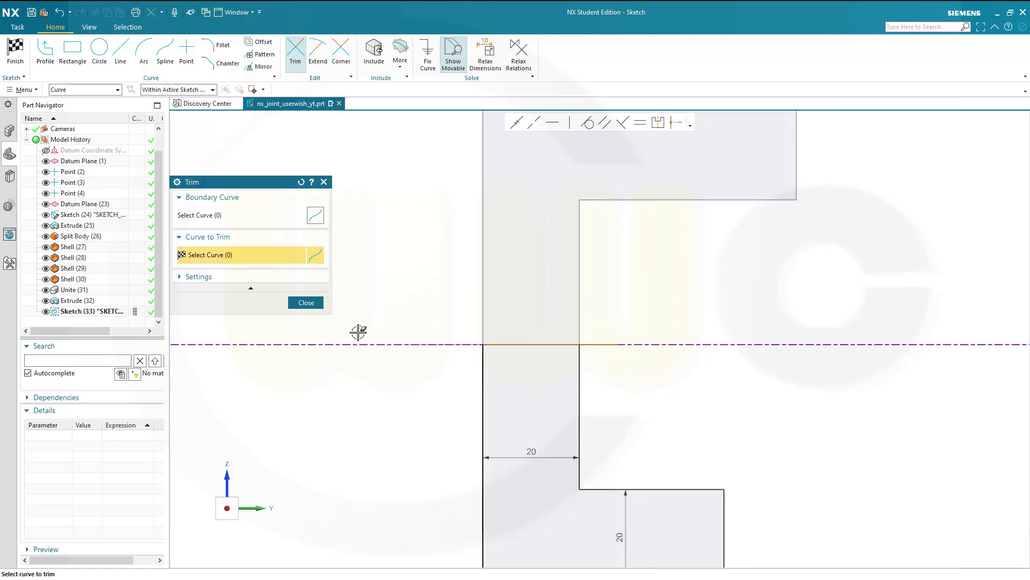
pyautogui.scroll(-1, 575, 364)
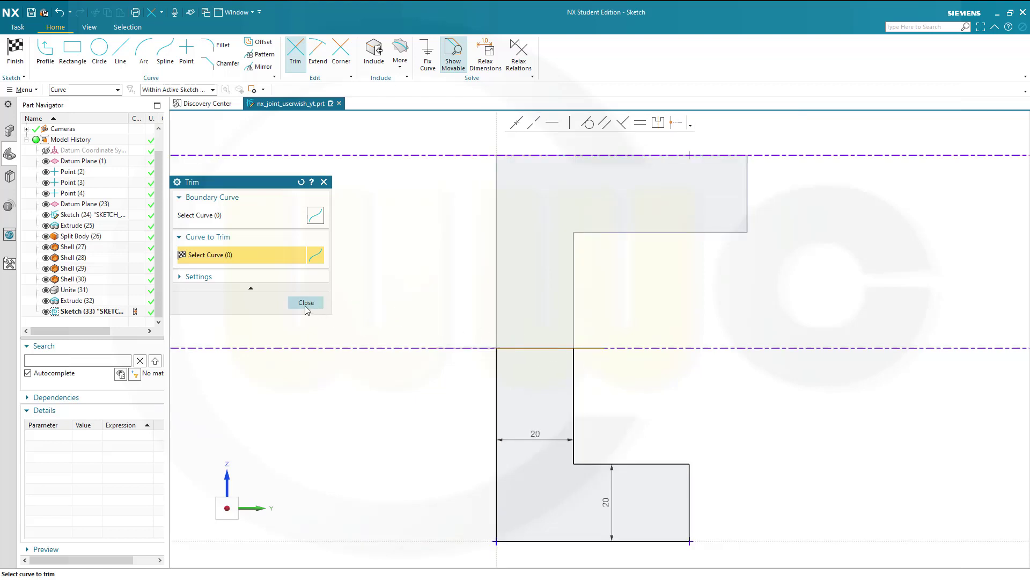
pyautogui.click(306, 303)
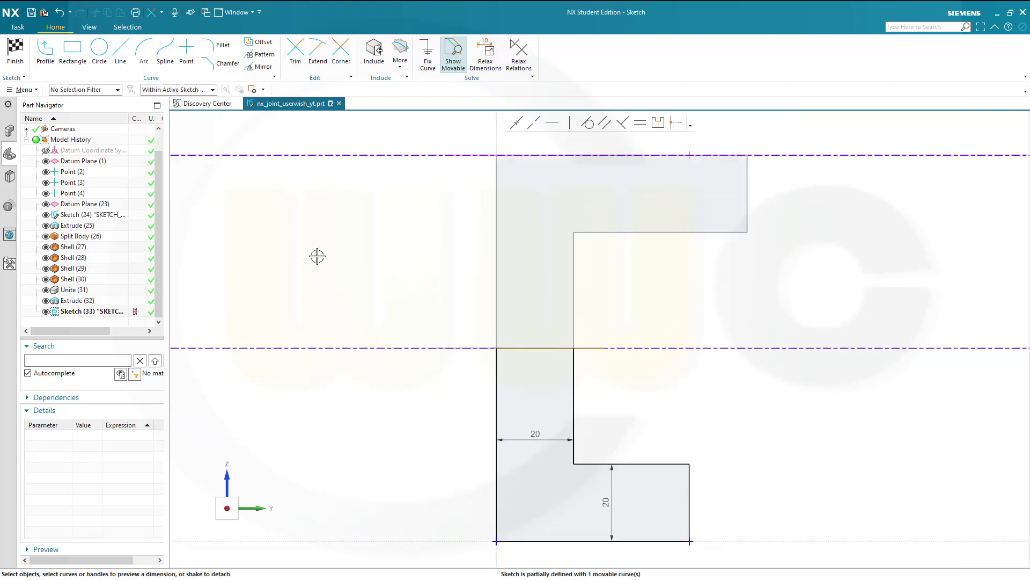
pyautogui.click(15, 51)
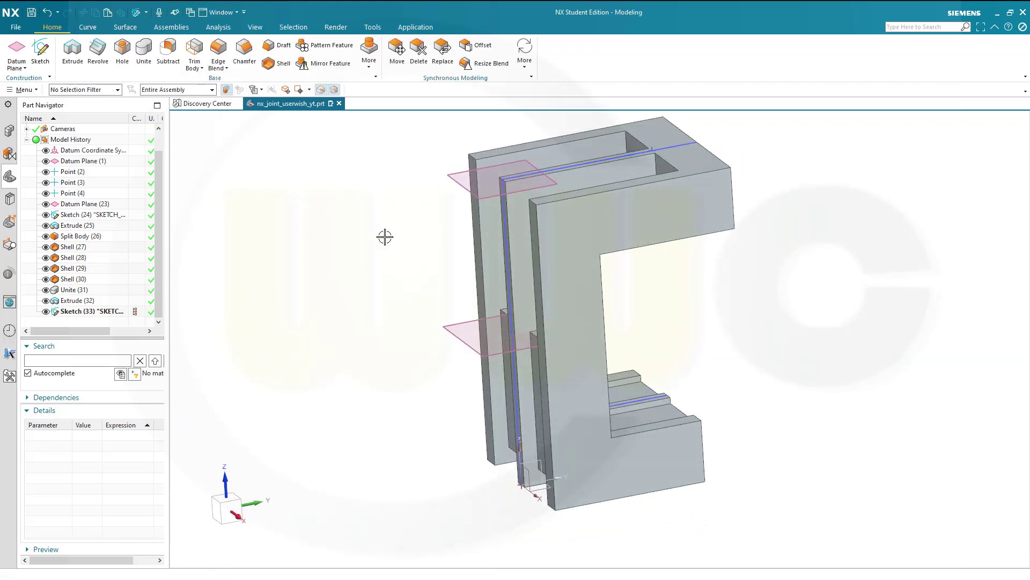
# Hide the original C-shaped profile sketch, Sketch (24).
pyautogui.moveTo(388, 234); pyautogui.dragTo(405, 217, button='middle')
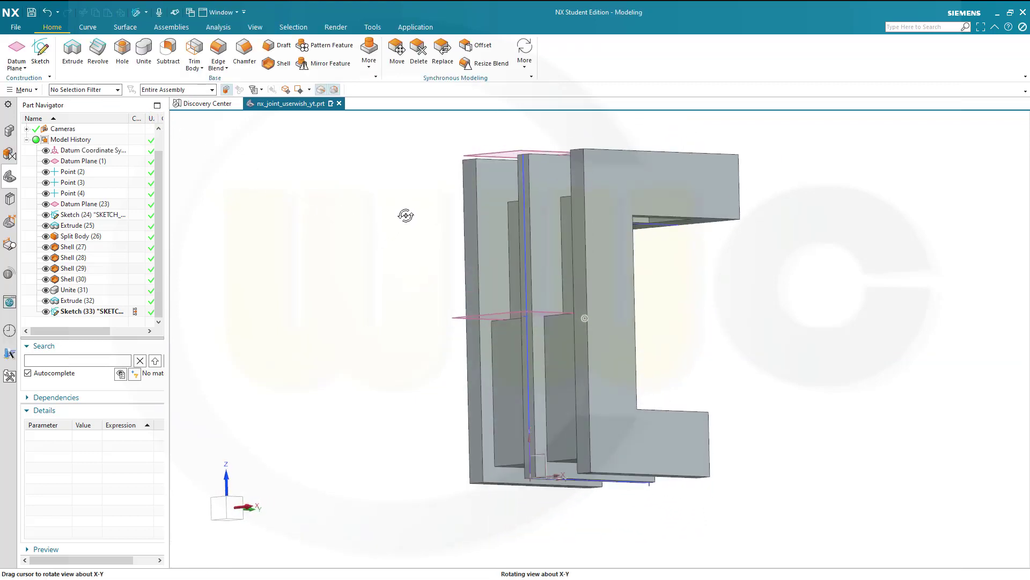
pyautogui.click(46, 215)
pyautogui.moveTo(355, 278); pyautogui.dragTo(311, 304, button='middle')
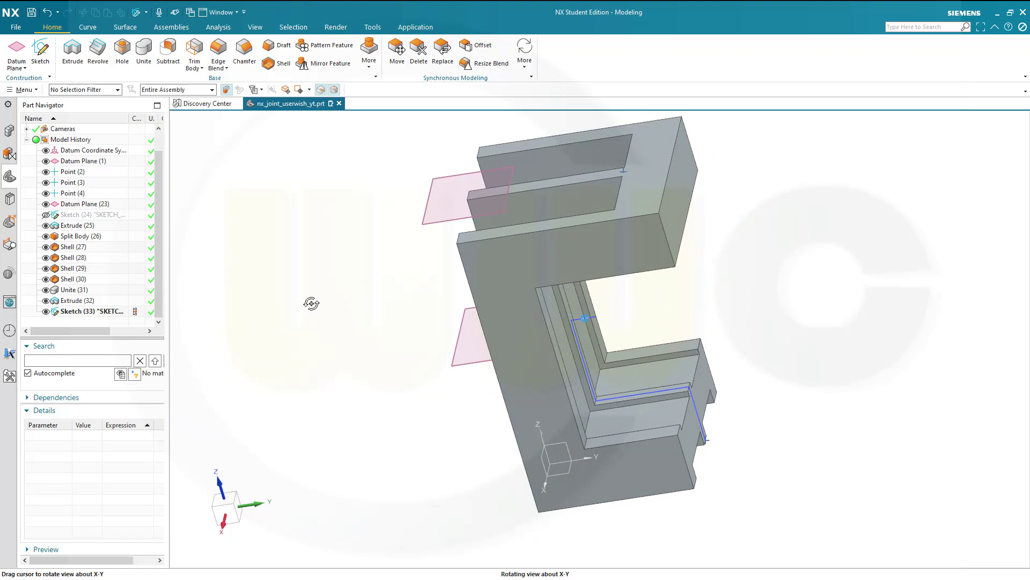
pyautogui.moveTo(311, 304); pyautogui.dragTo(343, 252, button='middle')
pyautogui.click(73, 51)
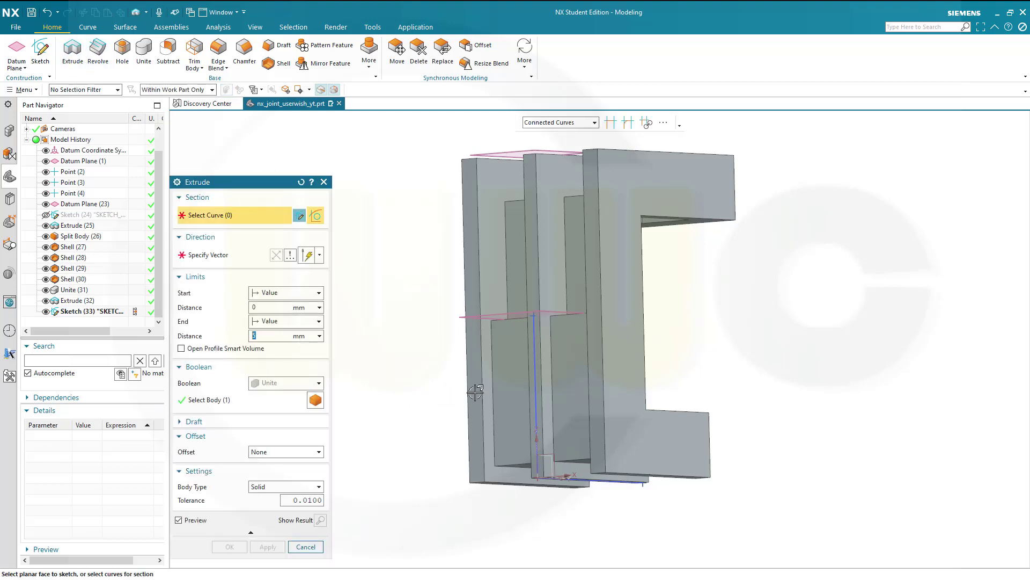
pyautogui.click(534, 397)
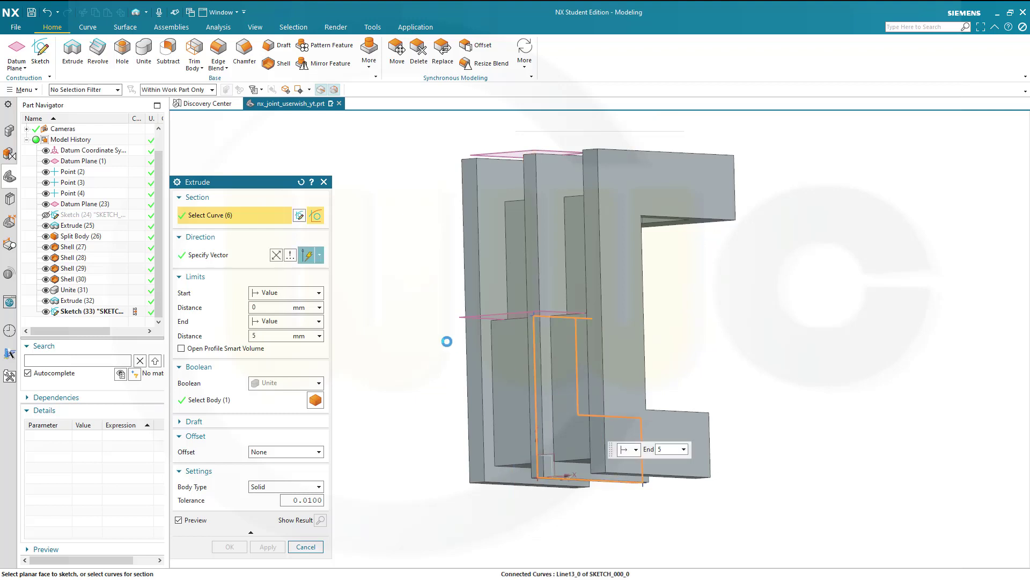
pyautogui.click(319, 308)
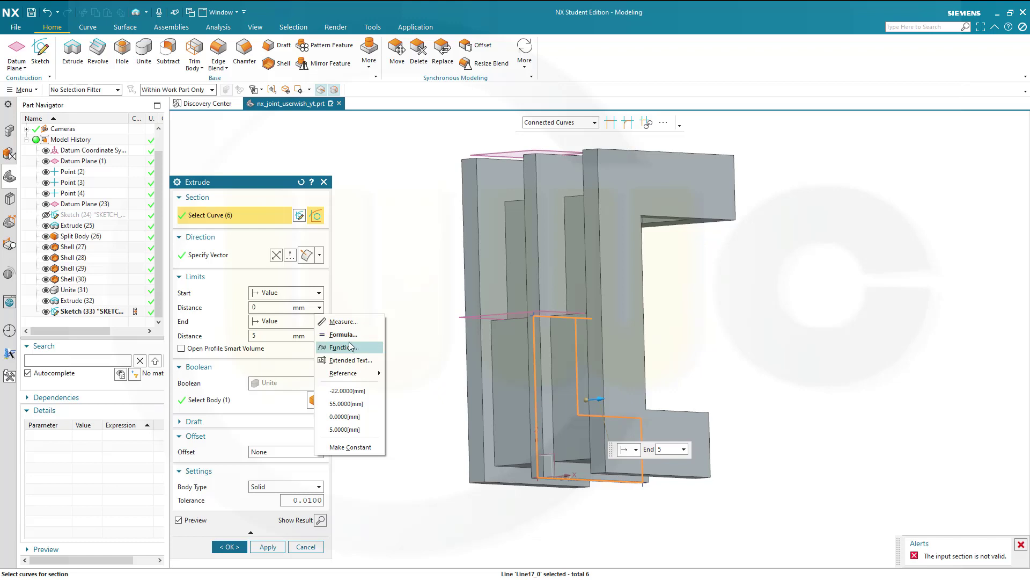
pyautogui.click(318, 293)
pyautogui.click(311, 315)
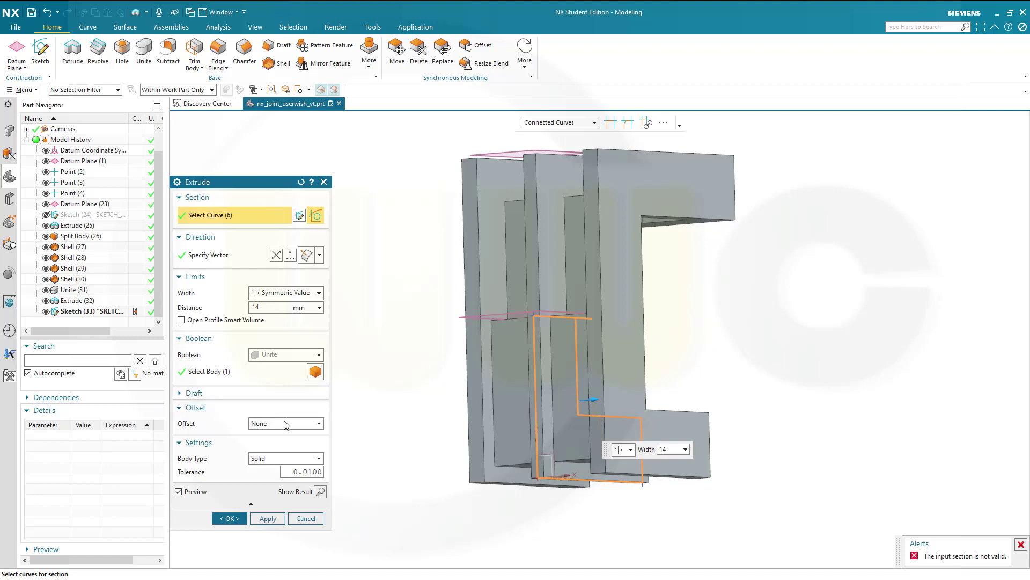
pyautogui.press('Tab')
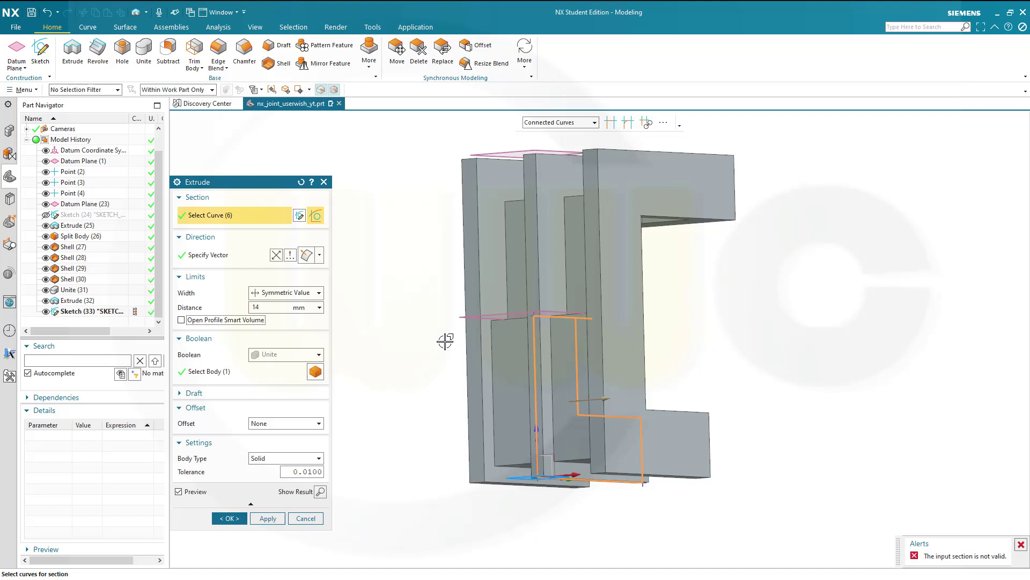
pyautogui.middleClick(314, 499)
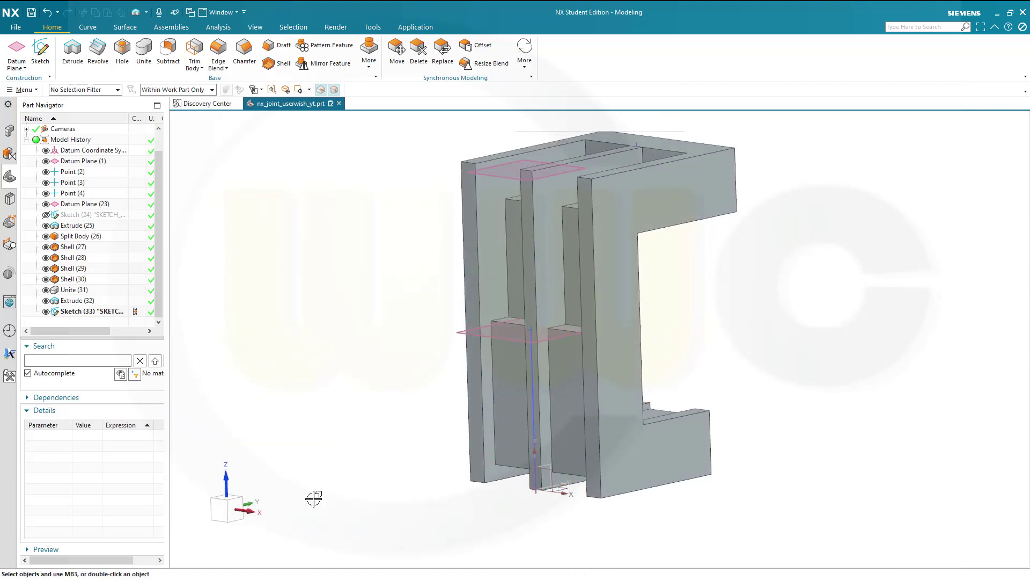
# Reopen the copied sketch, trim the horizontal line's overhang beyond the upright's inner edge, and finish the sketch.
pyautogui.doubleClick(89, 311)
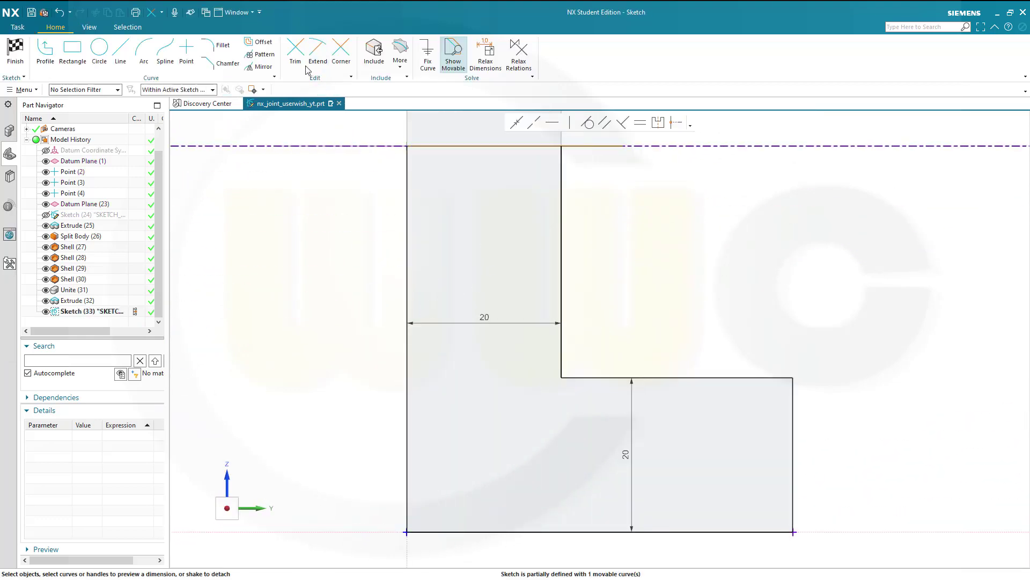
pyautogui.click(304, 63)
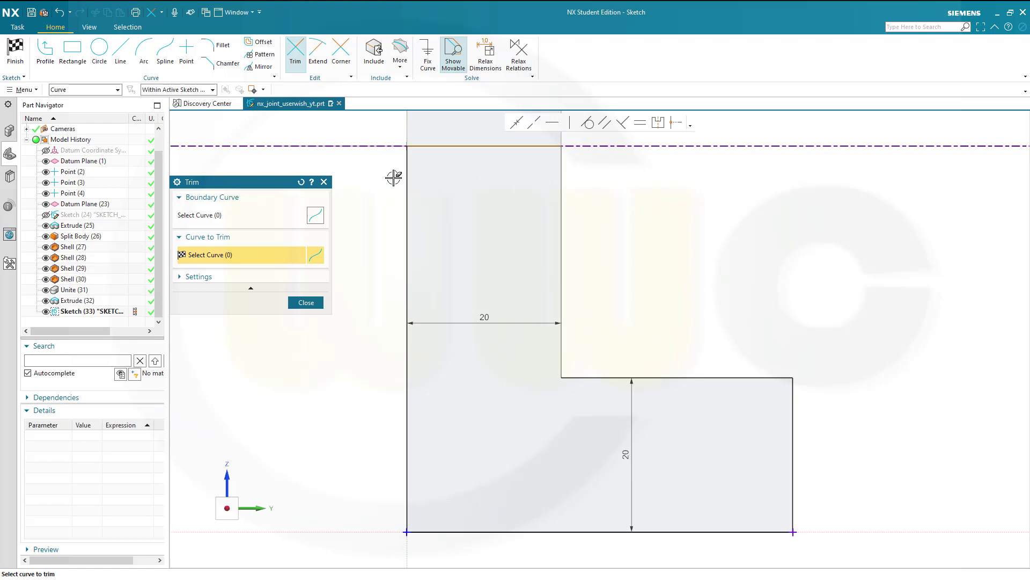
pyautogui.click(304, 303)
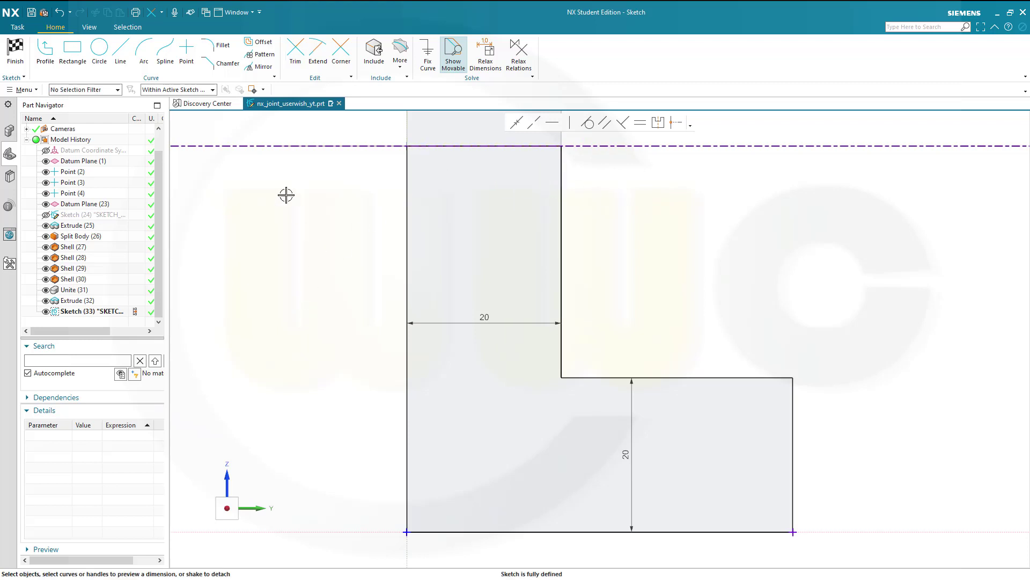
pyautogui.click(29, 60)
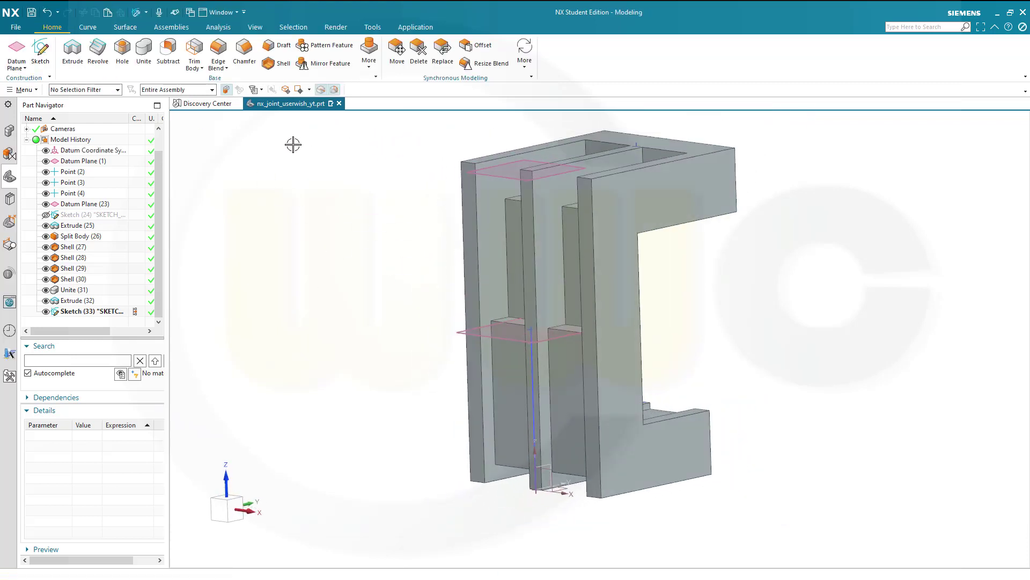
# Extrude the trimmed L-shaped sketch with a symmetric distance of 14 mm and unite it with the body.
pyautogui.click(72, 49)
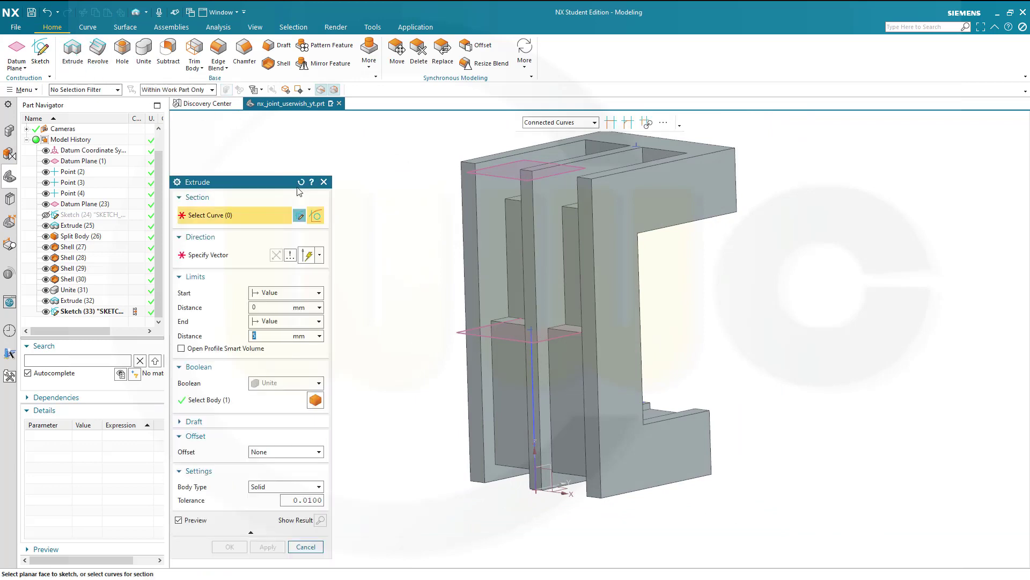
pyautogui.click(110, 311)
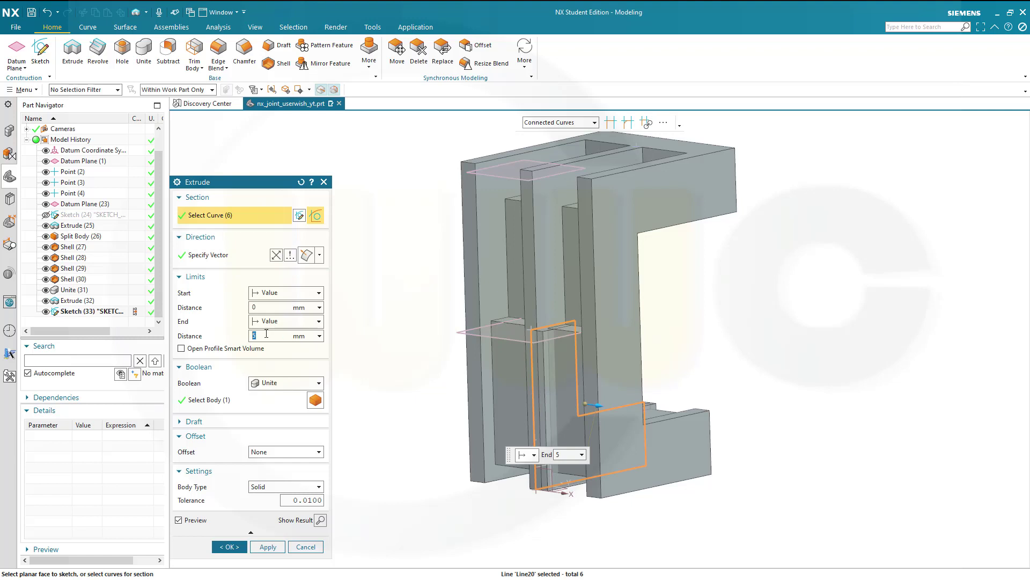
pyautogui.click(317, 292)
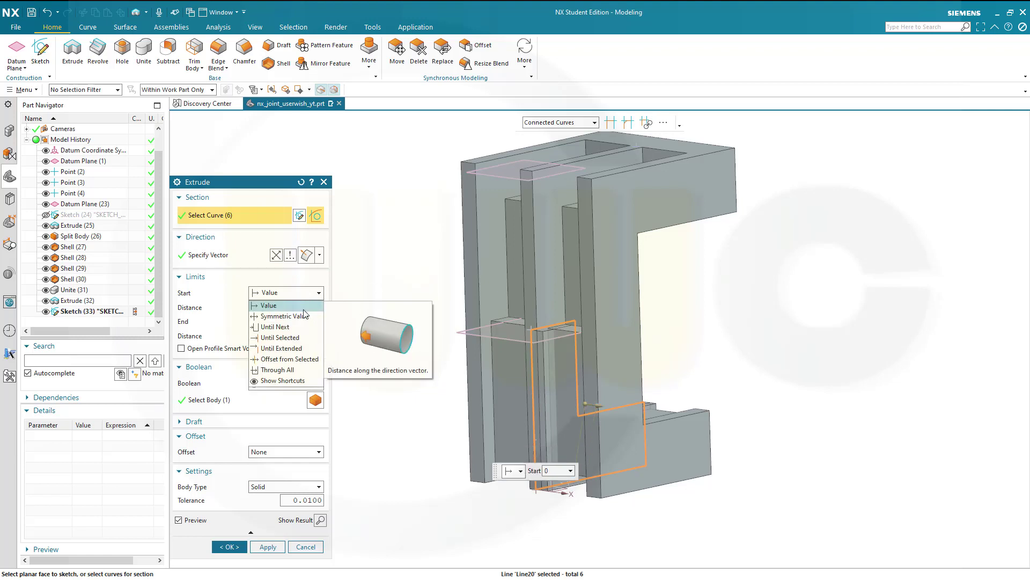
pyautogui.click(301, 316)
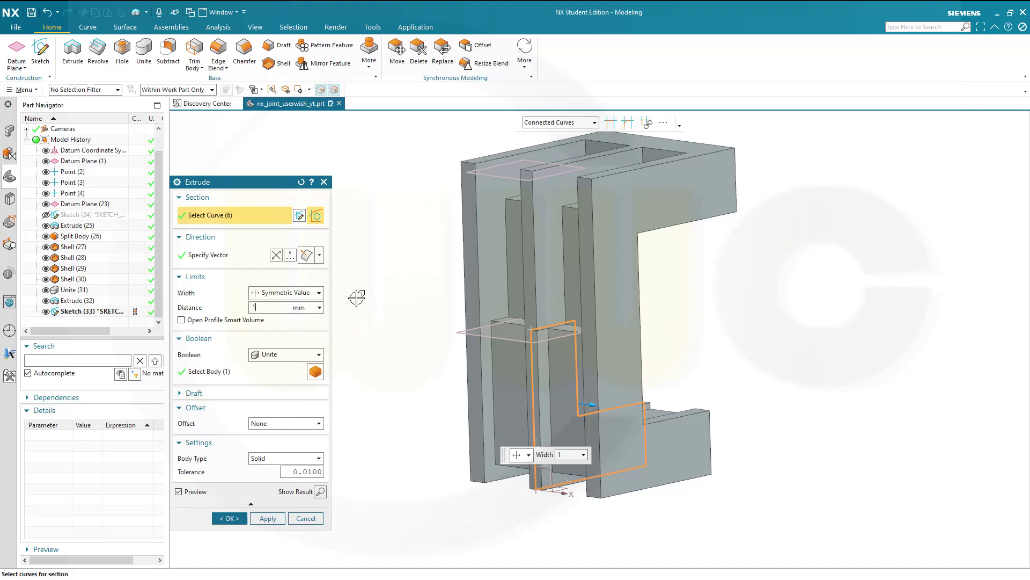
pyautogui.write('14')
pyautogui.press('Tab')
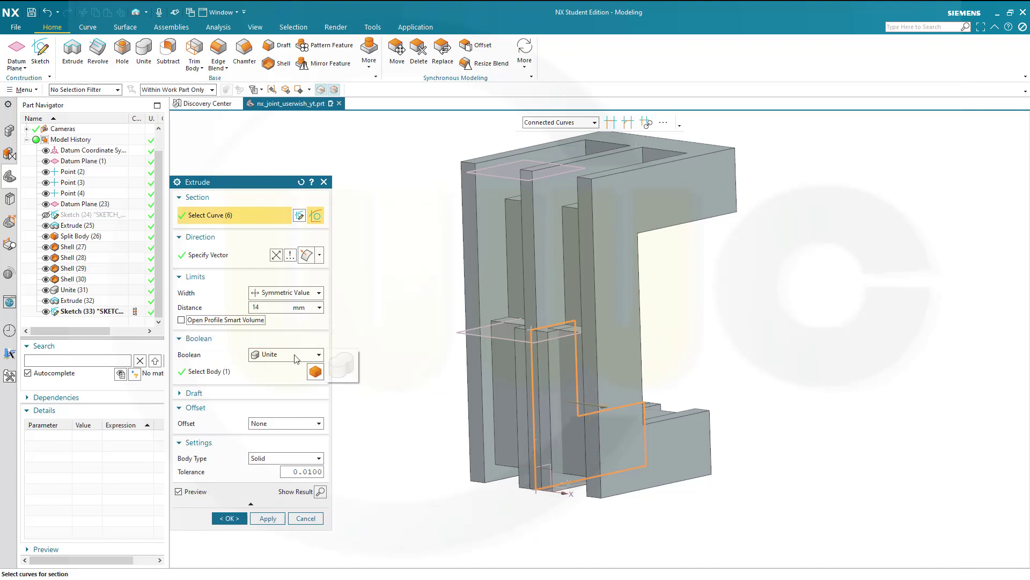
pyautogui.click(235, 518)
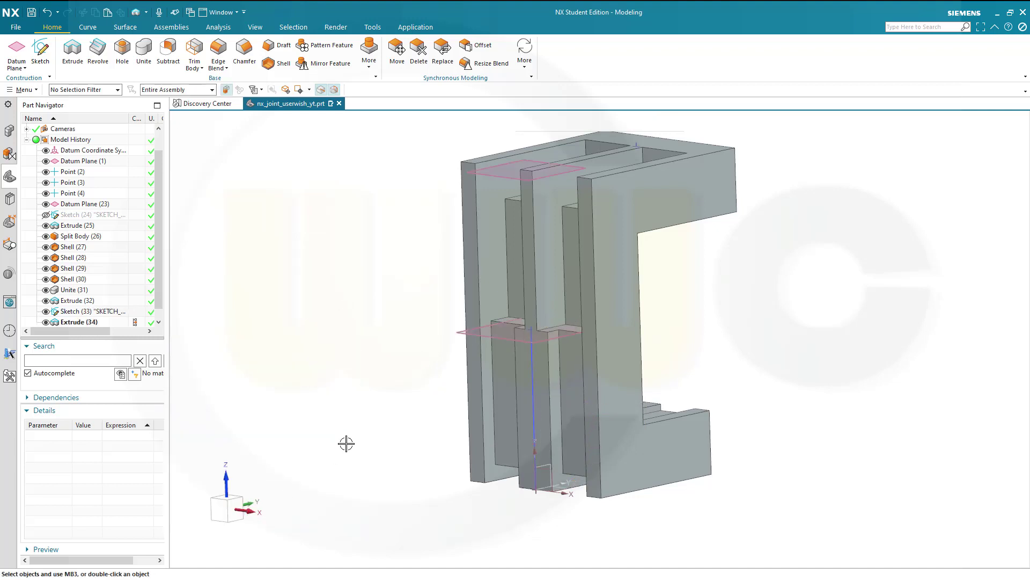
# Create a new sketch on the Top principal plane.
pyautogui.moveTo(427, 322); pyautogui.dragTo(415, 251, button='middle')
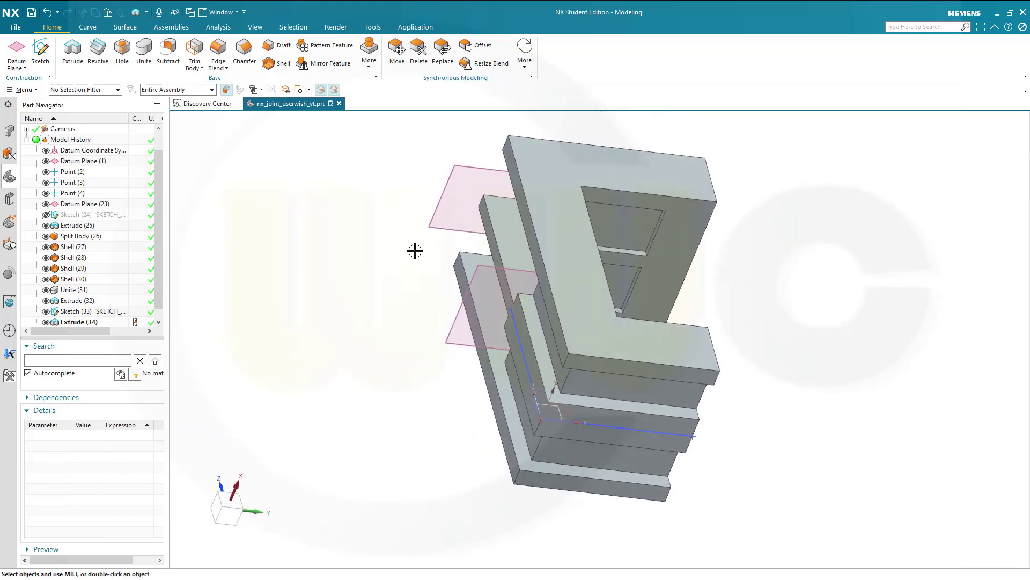
pyautogui.click(40, 51)
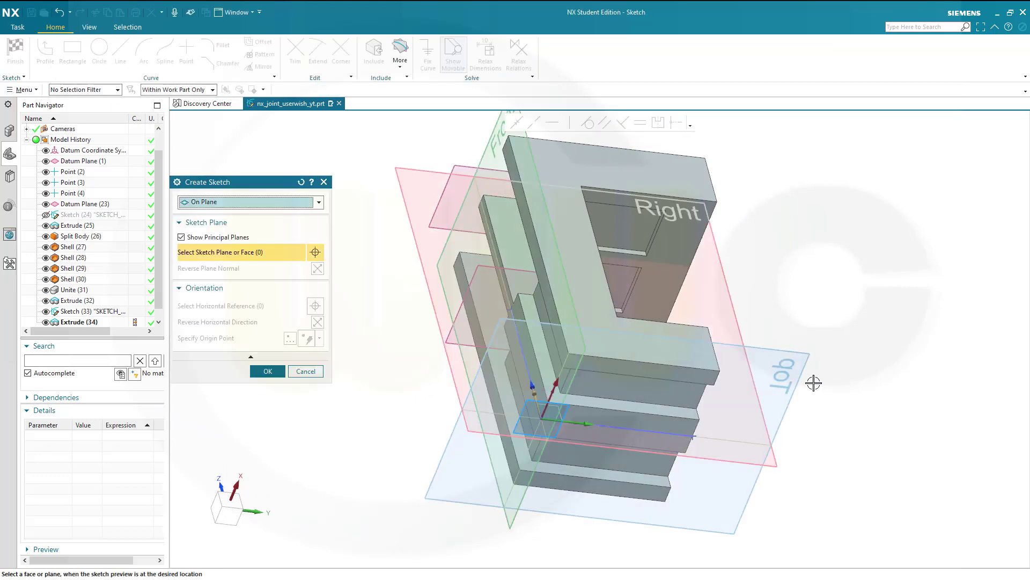
pyautogui.click(802, 384)
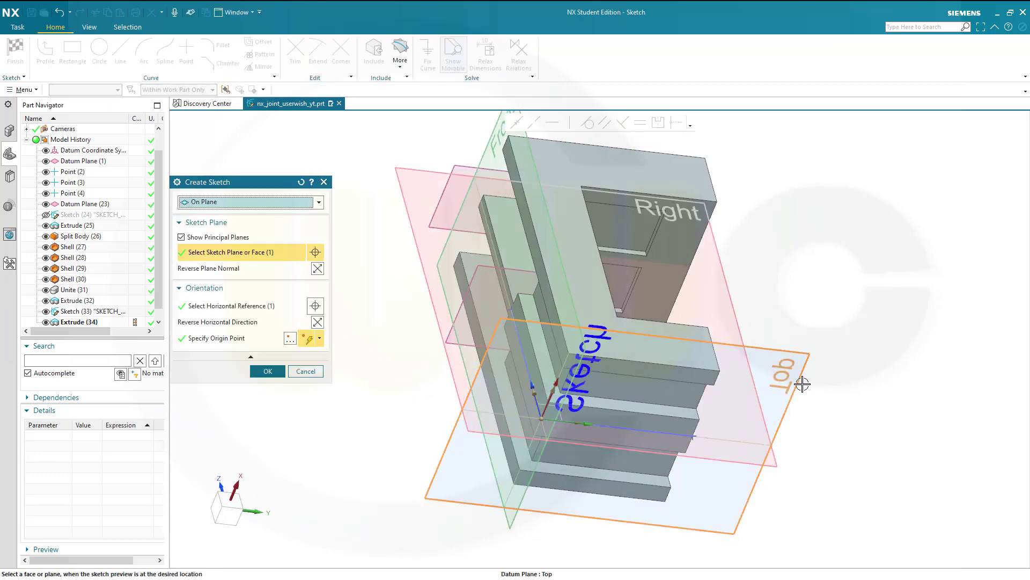
pyautogui.click(268, 371)
# Include the existing point at the outer end of the lower leg's centre rib in the sketch.
pyautogui.moveTo(792, 288)
pyautogui.mouseDown(button='middle')
pyautogui.moveTo(621, 252)
pyautogui.moveTo(720, 232)
pyautogui.moveTo(726, 306)
pyautogui.moveTo(515, 239)
pyautogui.moveTo(469, 246)
pyautogui.moveTo(513, 237)
pyautogui.mouseUp(button='middle')
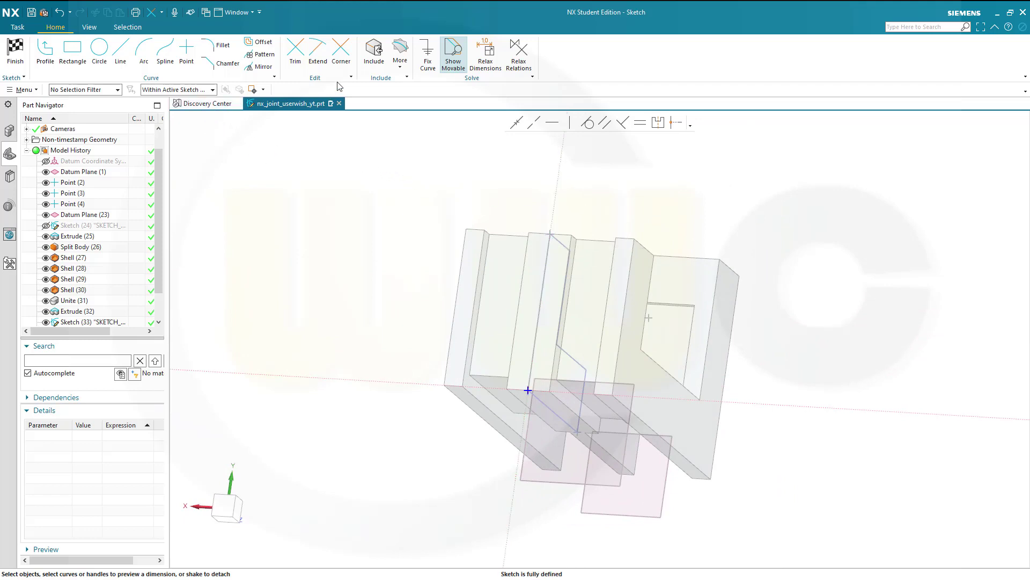
pyautogui.click(374, 51)
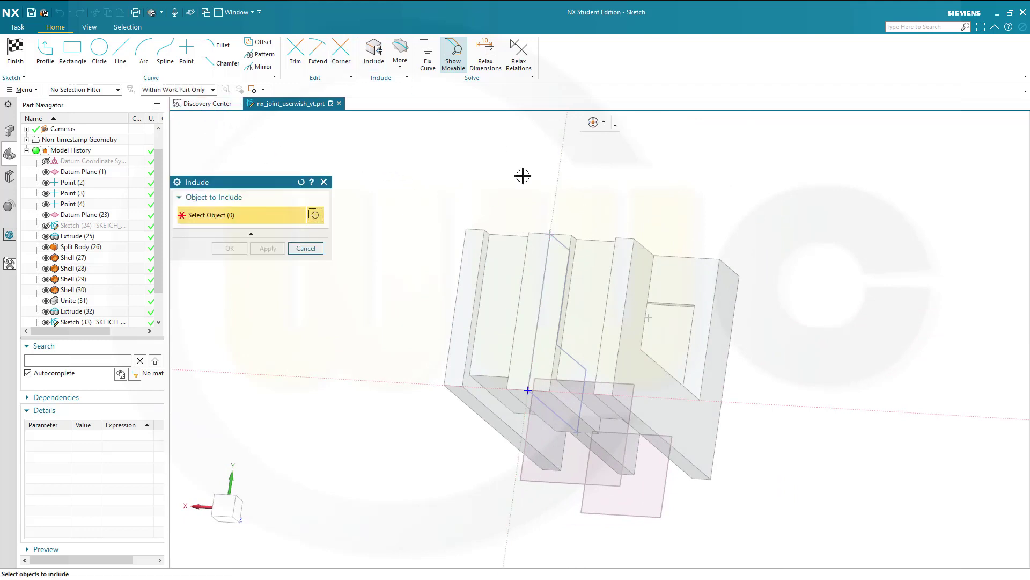
pyautogui.click(549, 231)
pyautogui.click(230, 248)
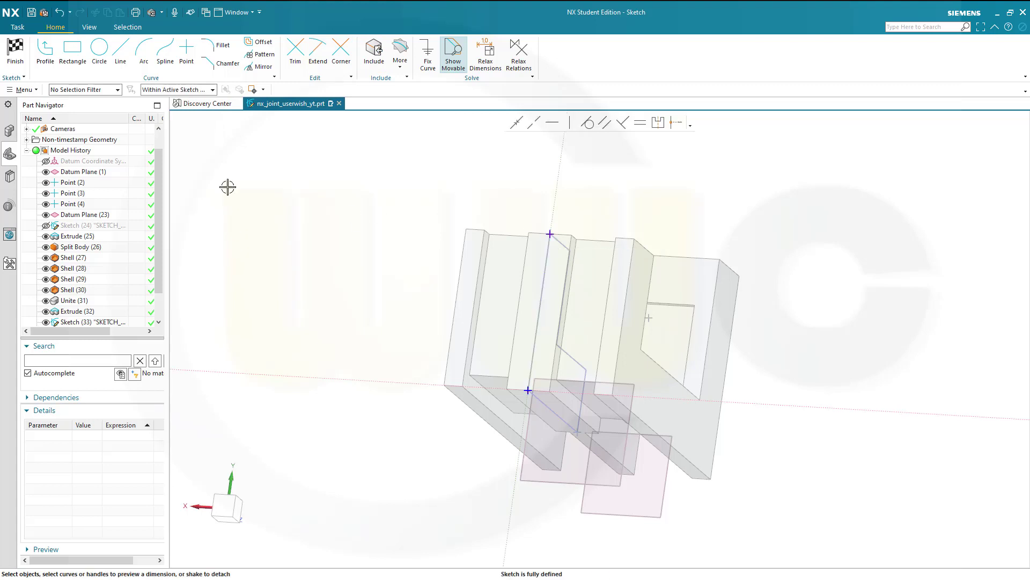
# Draw a 55 mm diameter circle centred on the included point at the lower leg's outer end and finish the sketch.
pyautogui.click(99, 50)
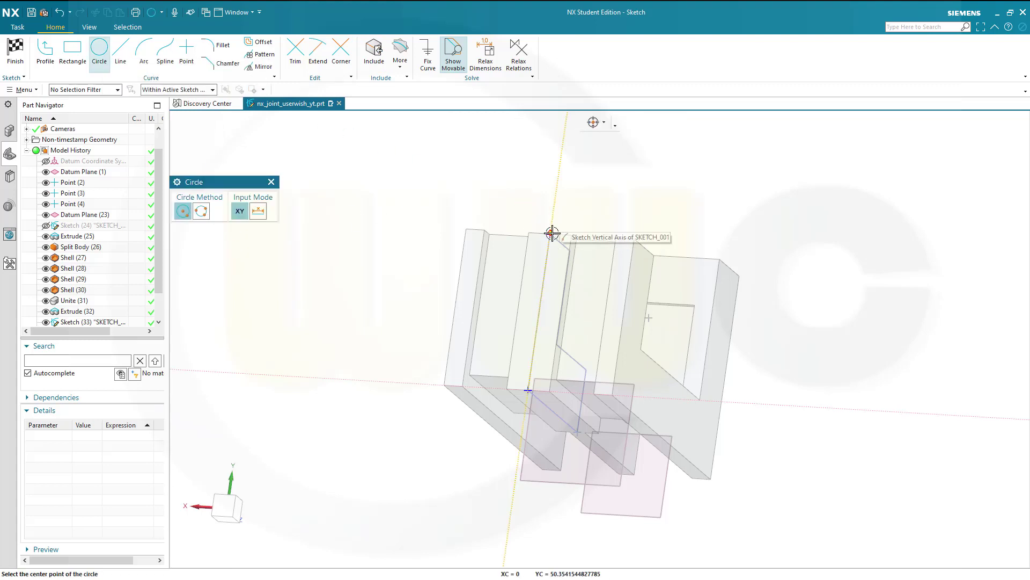
pyautogui.click(553, 234)
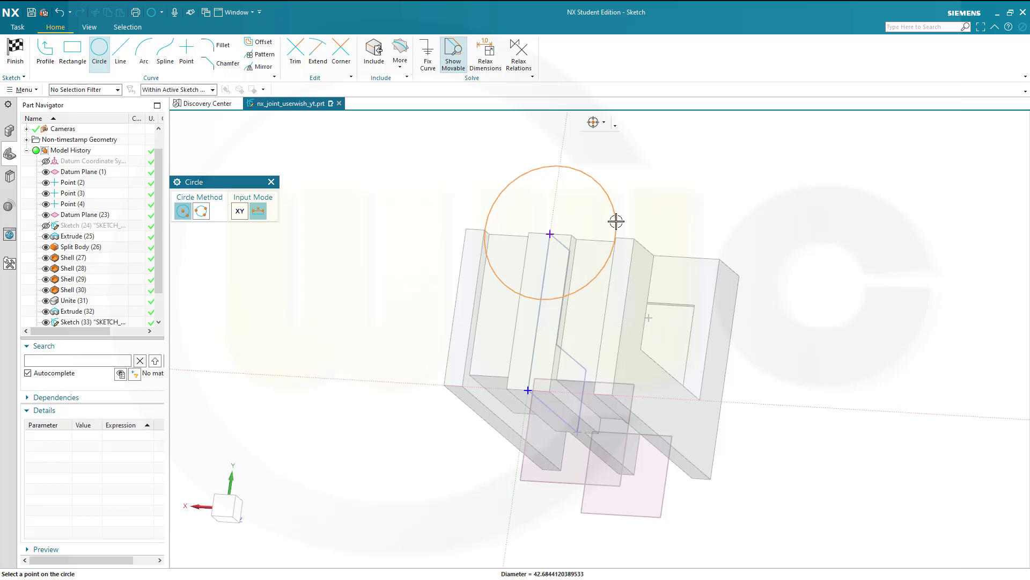
pyautogui.write('55')
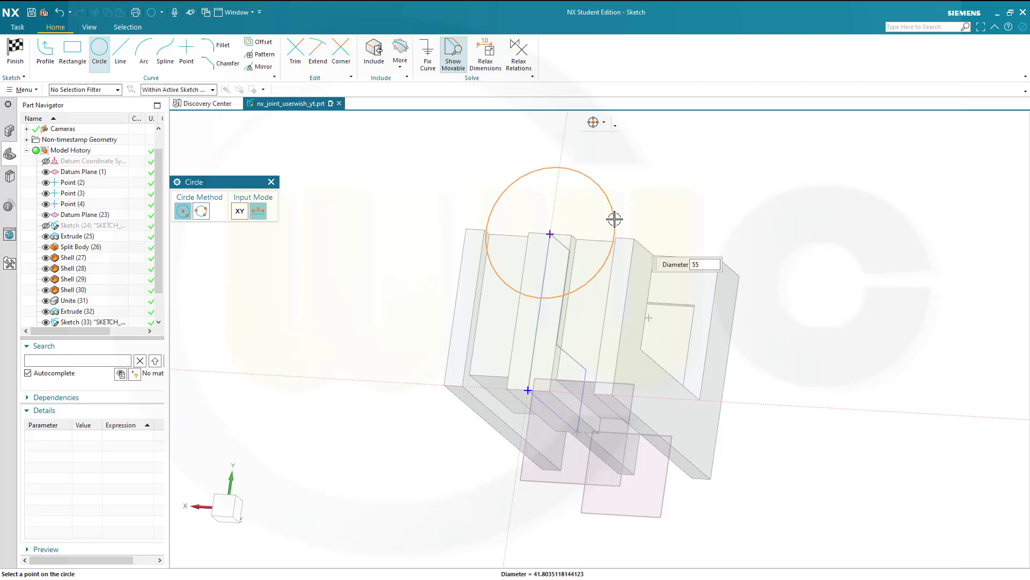
pyautogui.press('Return')
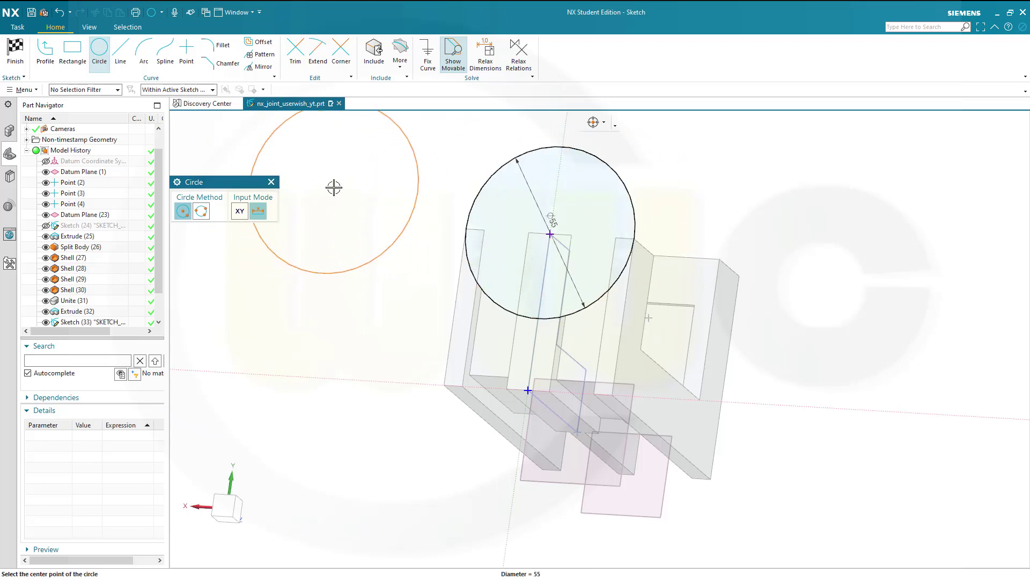
pyautogui.click(15, 52)
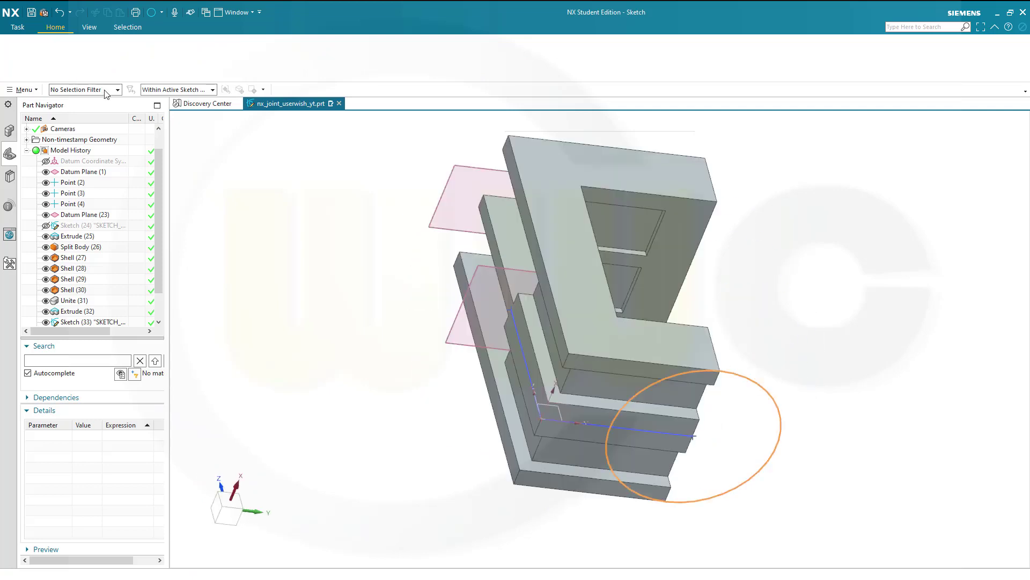
# Extrude the lower leg's 55 mm circle from 0 to 20 mm and unite it with the body.
pyautogui.click(73, 49)
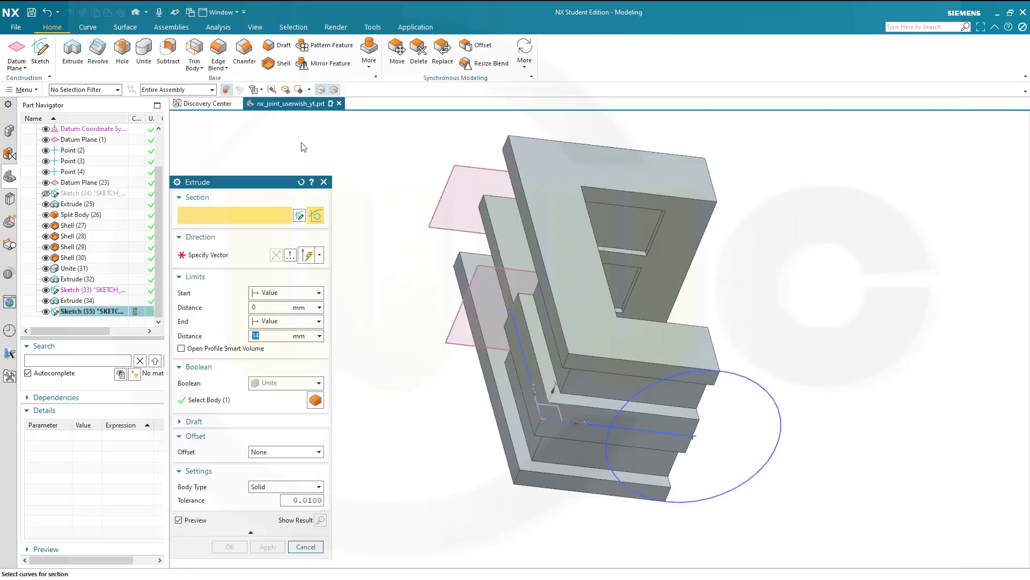
pyautogui.moveTo(432, 237); pyautogui.dragTo(426, 283, button='middle')
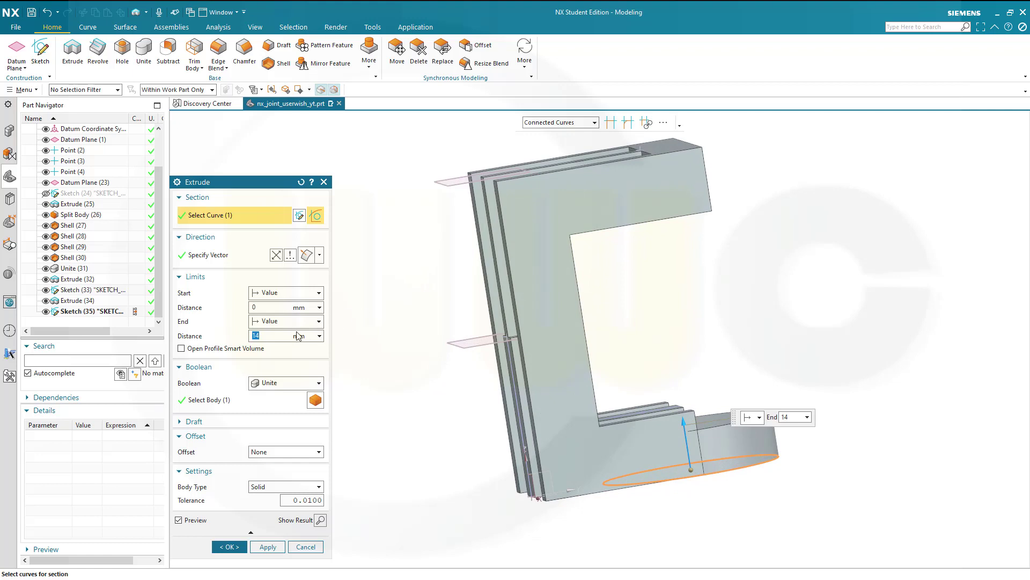
pyautogui.press('Tab')
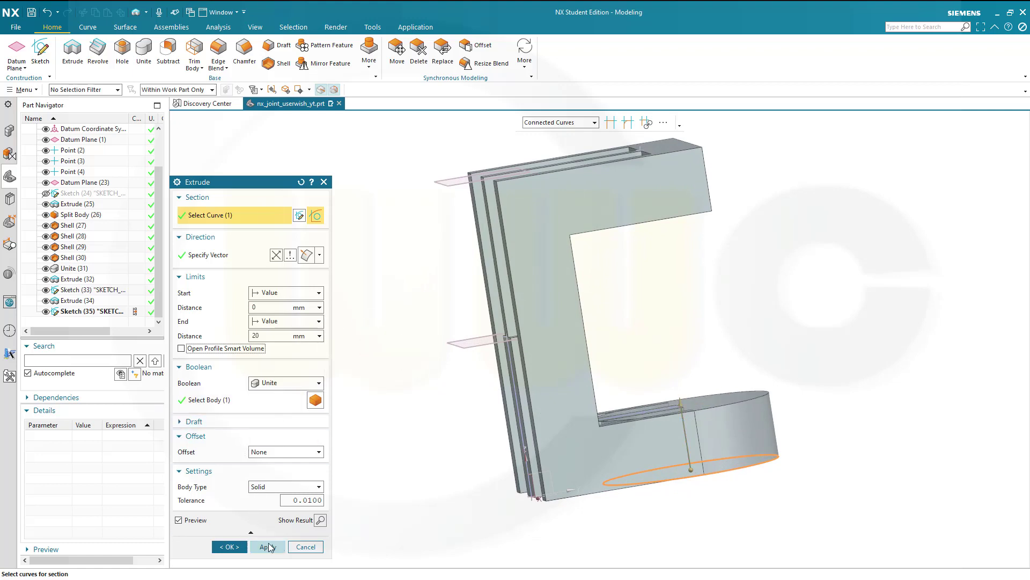
pyautogui.click(230, 546)
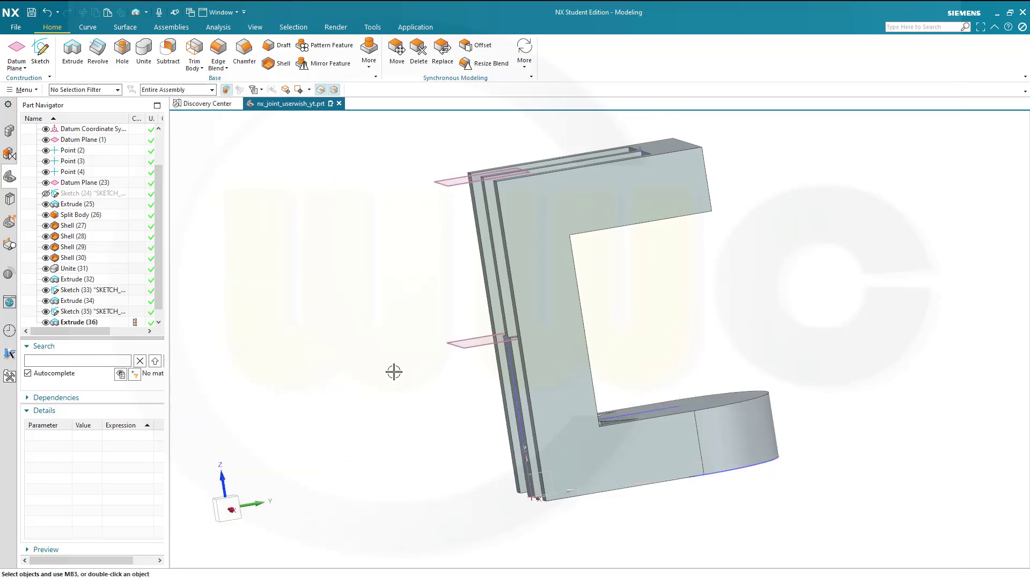
# Create a new sketch on the Front principal plane and include the existing point at the upper end of the rib's thicker lower half.
pyautogui.moveTo(396, 370); pyautogui.dragTo(414, 338, button='middle')
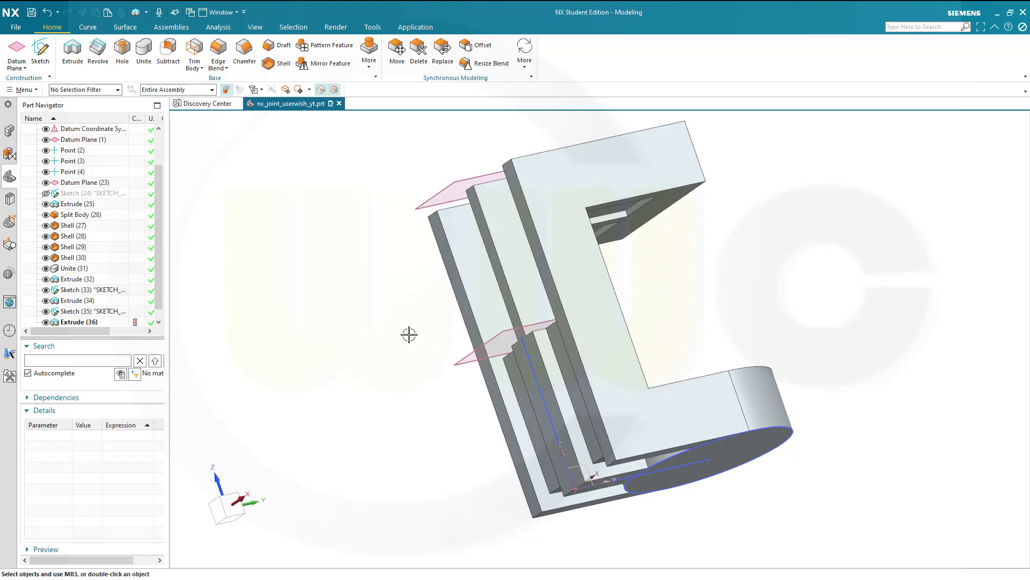
pyautogui.click(40, 51)
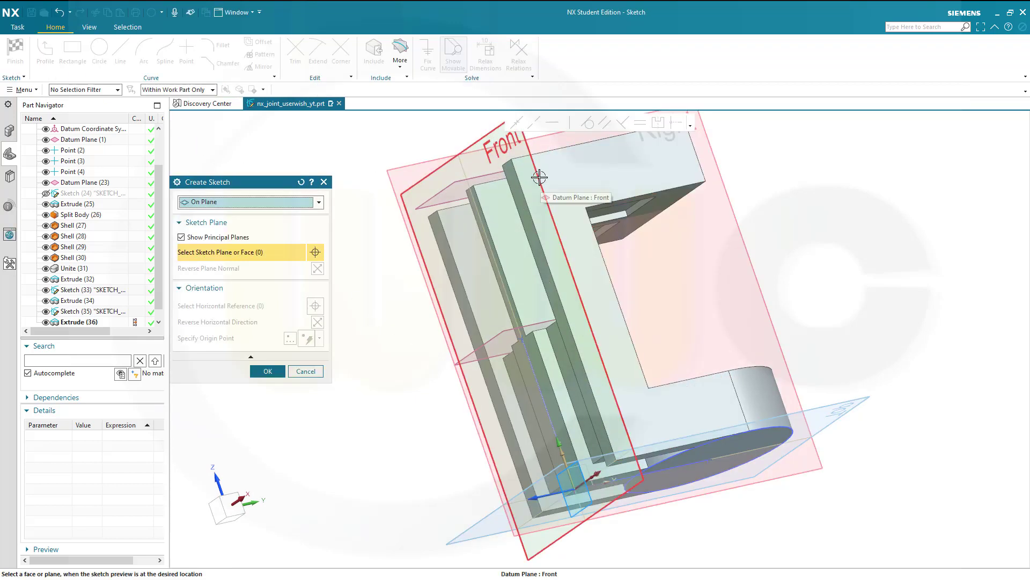
pyautogui.click(398, 214)
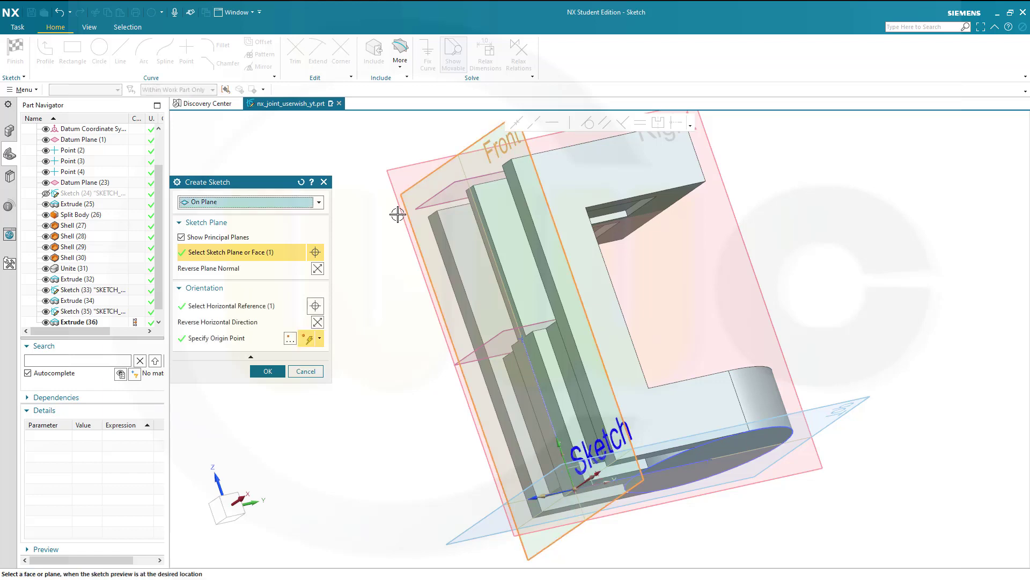
pyautogui.click(267, 371)
pyautogui.moveTo(381, 310); pyautogui.dragTo(396, 288, button='middle')
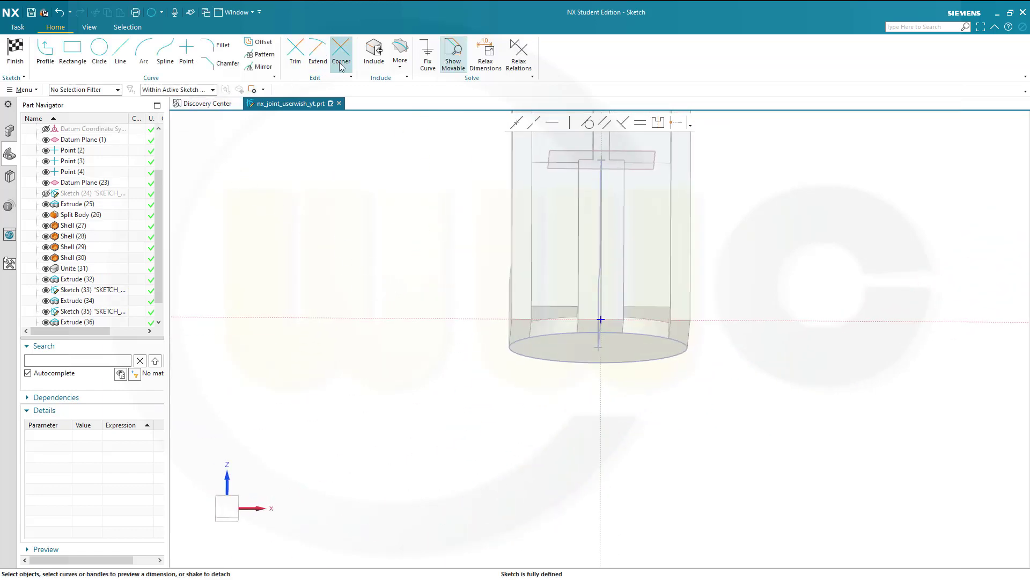
pyautogui.click(374, 51)
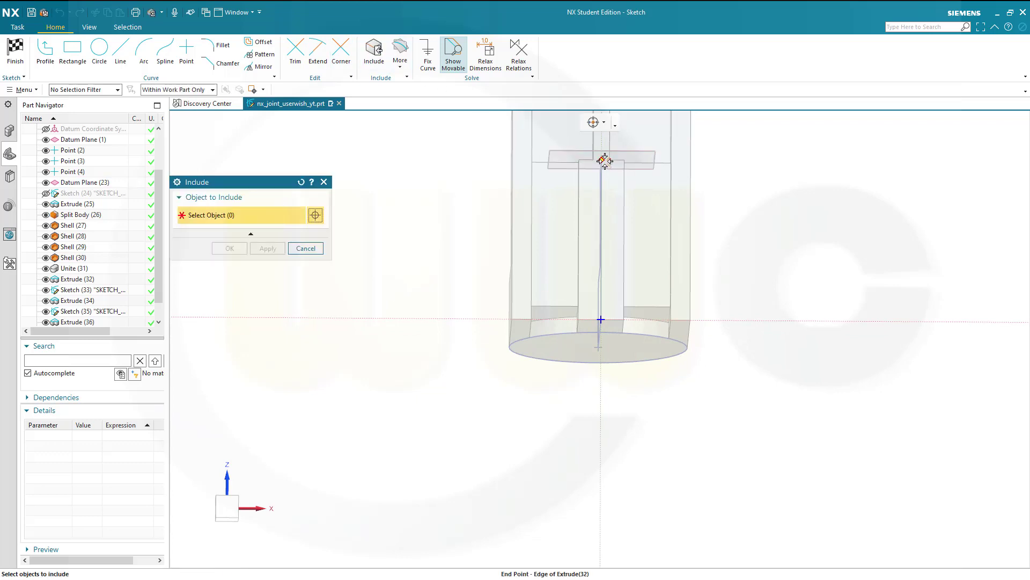
pyautogui.click(601, 160)
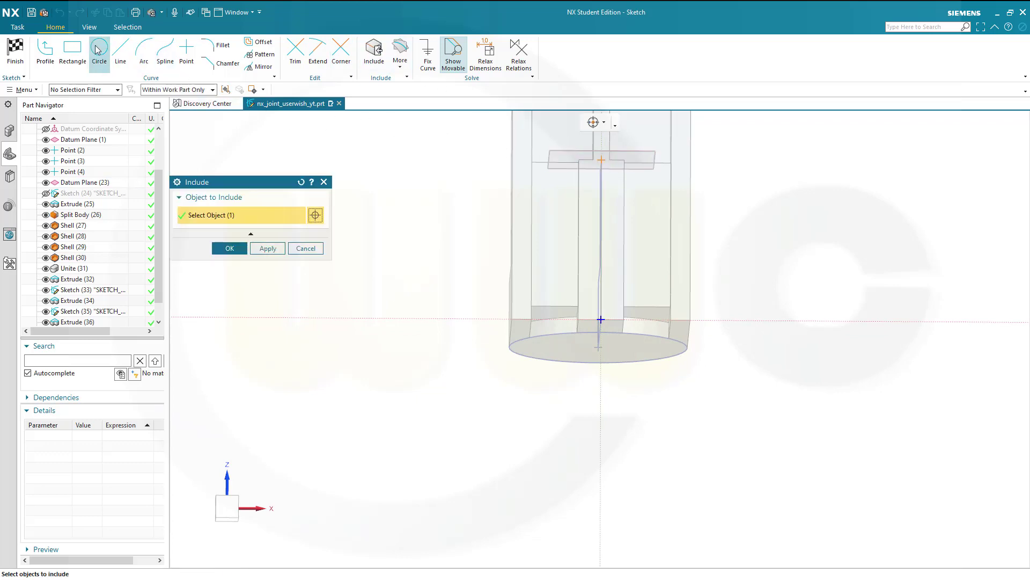
pyautogui.click(223, 250)
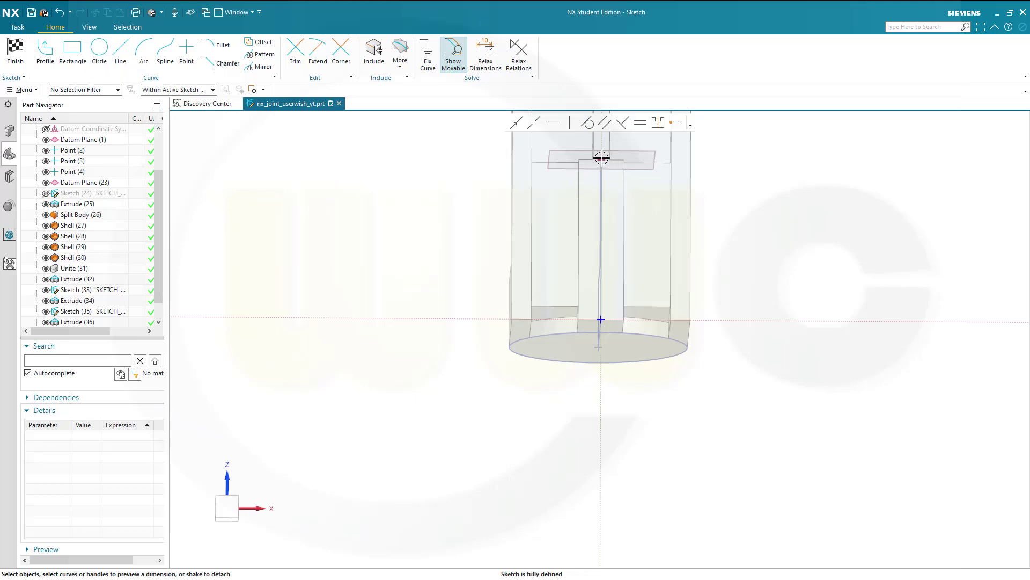
# Draw a 55 mm diameter circle centred on the included point on the upright and finish the sketch.
pyautogui.click(99, 49)
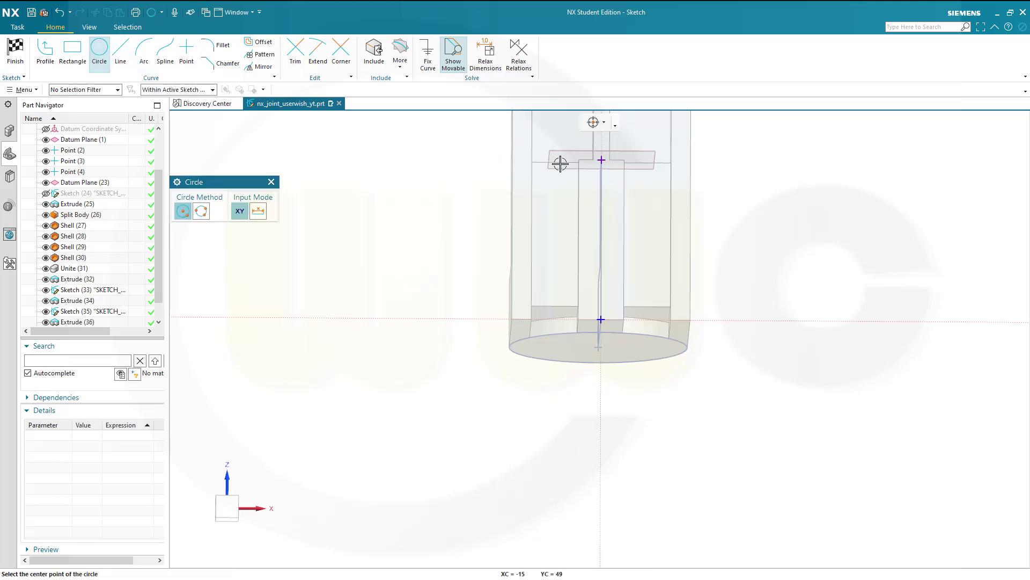
pyautogui.click(601, 160)
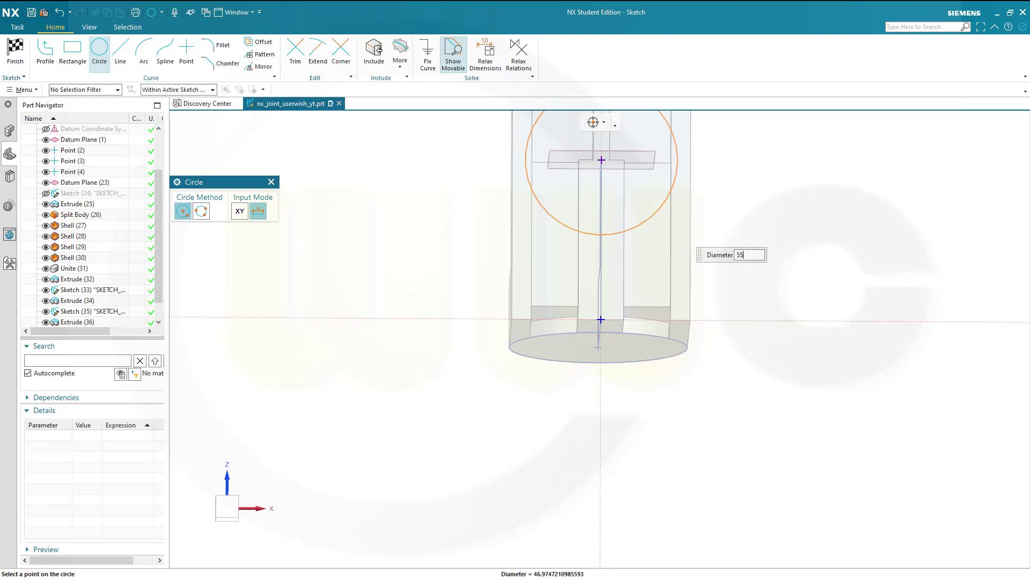
pyautogui.press('Return')
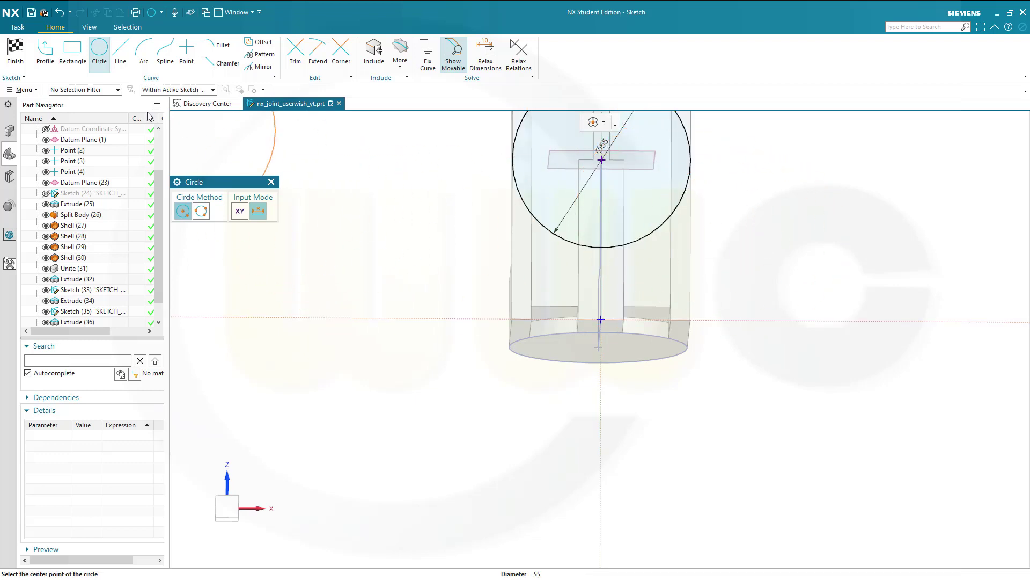
pyautogui.click(16, 51)
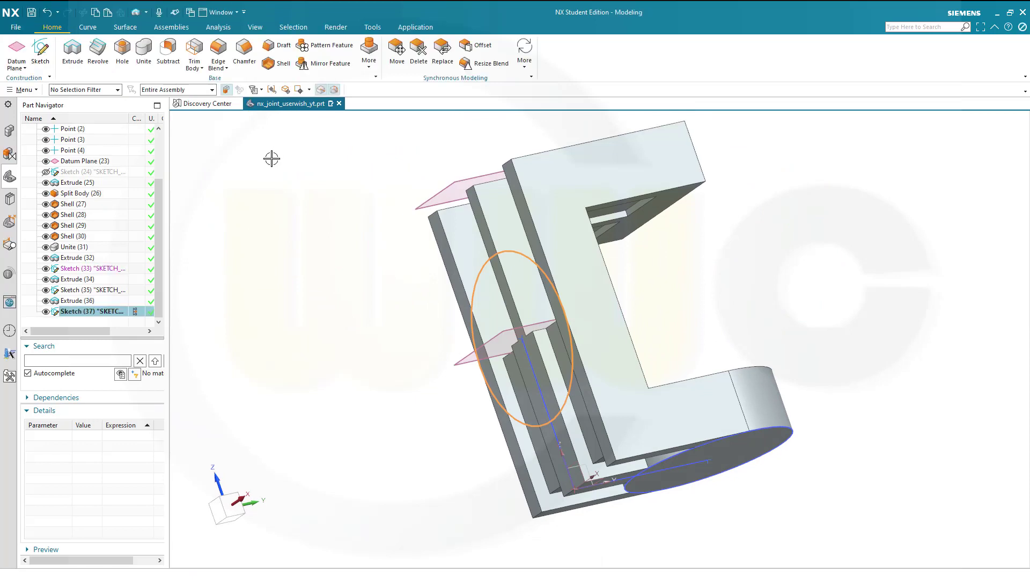
# Extrude the upright's circle 20 mm in the reversed direction, into the upright, and unite it with the body.
pyautogui.click(72, 51)
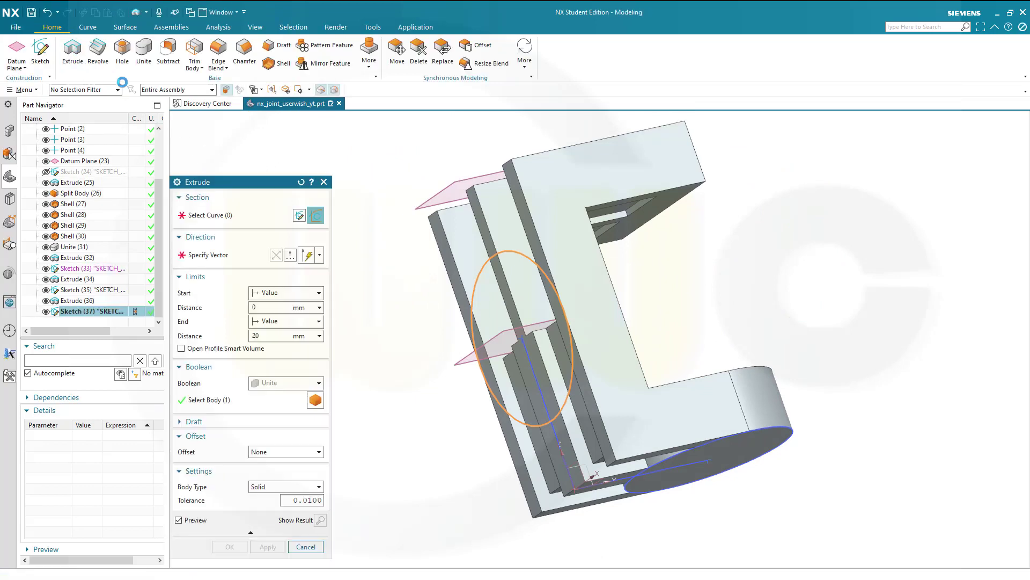
pyautogui.click(276, 255)
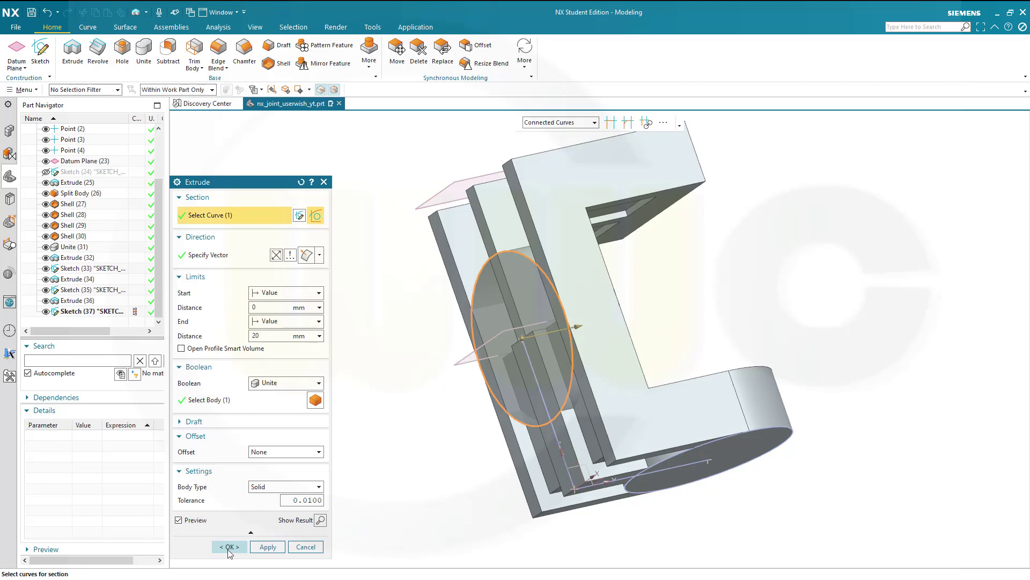
pyautogui.click(229, 546)
# Create a new sketch on the upper datum plane at the upright's outer side.
pyautogui.moveTo(403, 299)
pyautogui.mouseDown(button='middle')
pyautogui.moveTo(436, 299)
pyautogui.moveTo(450, 313)
pyautogui.moveTo(435, 322)
pyautogui.moveTo(413, 241)
pyautogui.moveTo(416, 248)
pyautogui.mouseUp(button='middle')
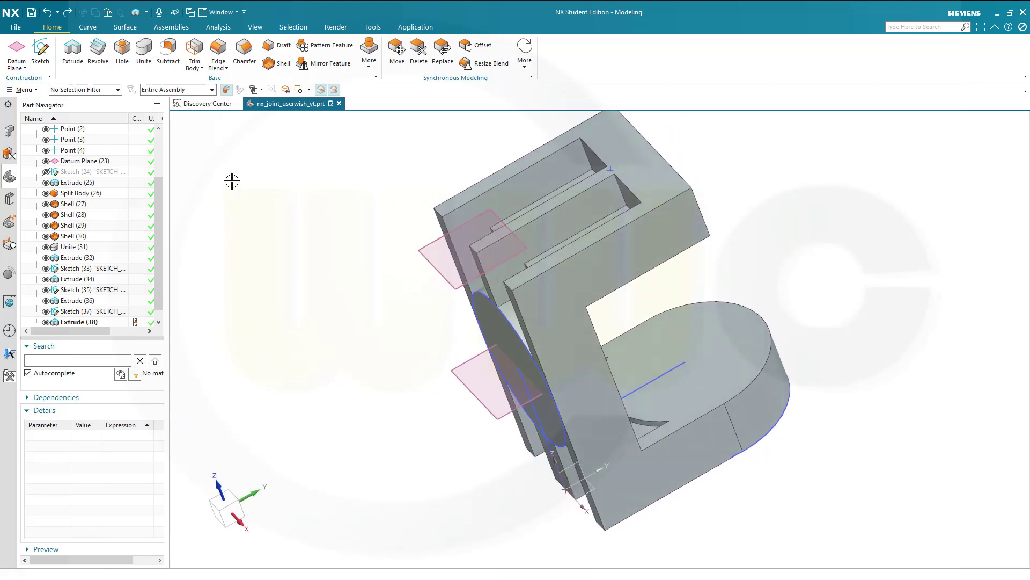
pyautogui.click(46, 66)
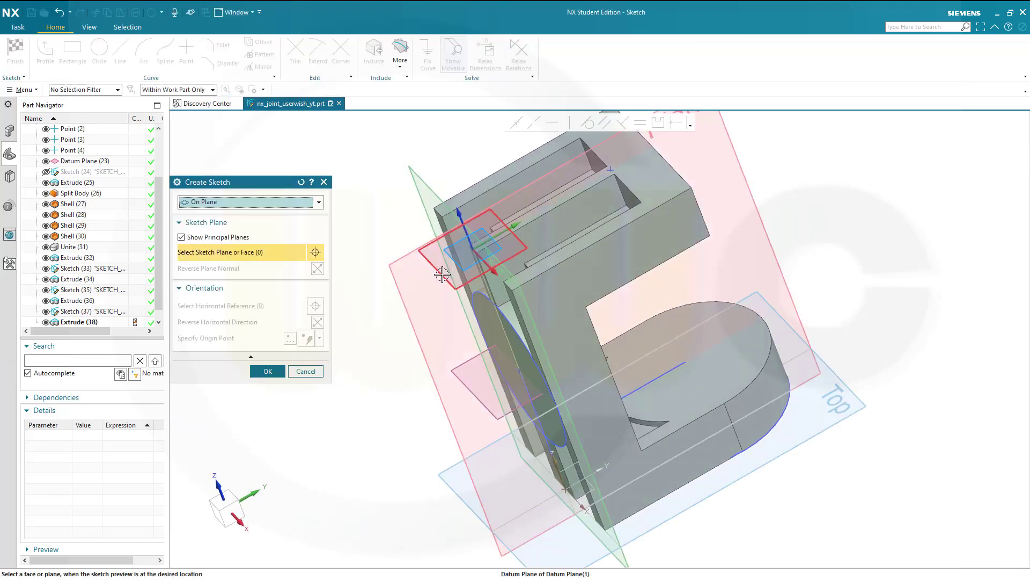
pyautogui.click(442, 275)
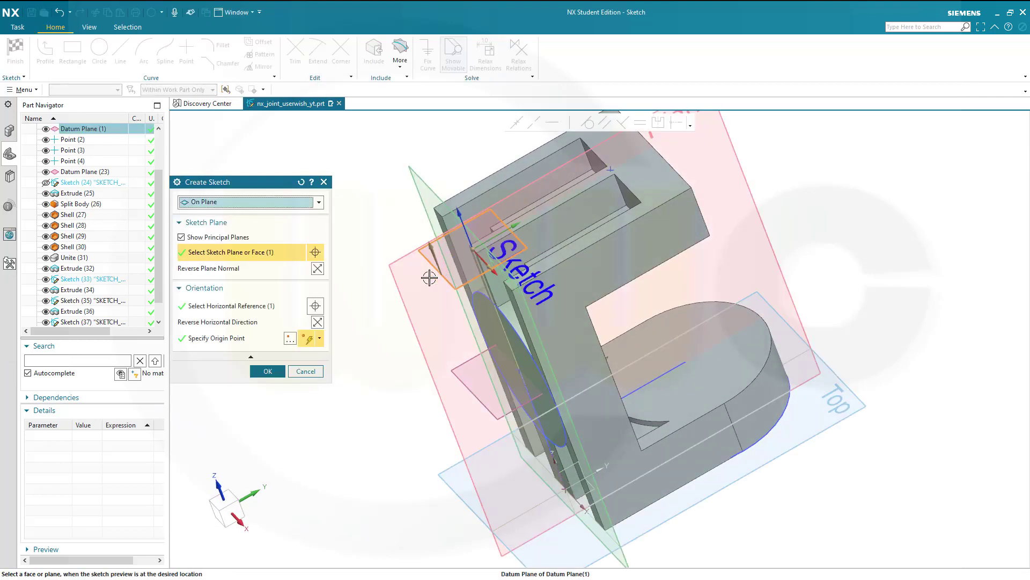
pyautogui.click(267, 372)
# Include the existing Point (4) at the outer end of the upper leg's centre rib in the sketch.
pyautogui.moveTo(403, 276)
pyautogui.mouseDown(button='middle')
pyautogui.moveTo(380, 265)
pyautogui.moveTo(384, 317)
pyautogui.moveTo(413, 300)
pyautogui.mouseUp(button='middle')
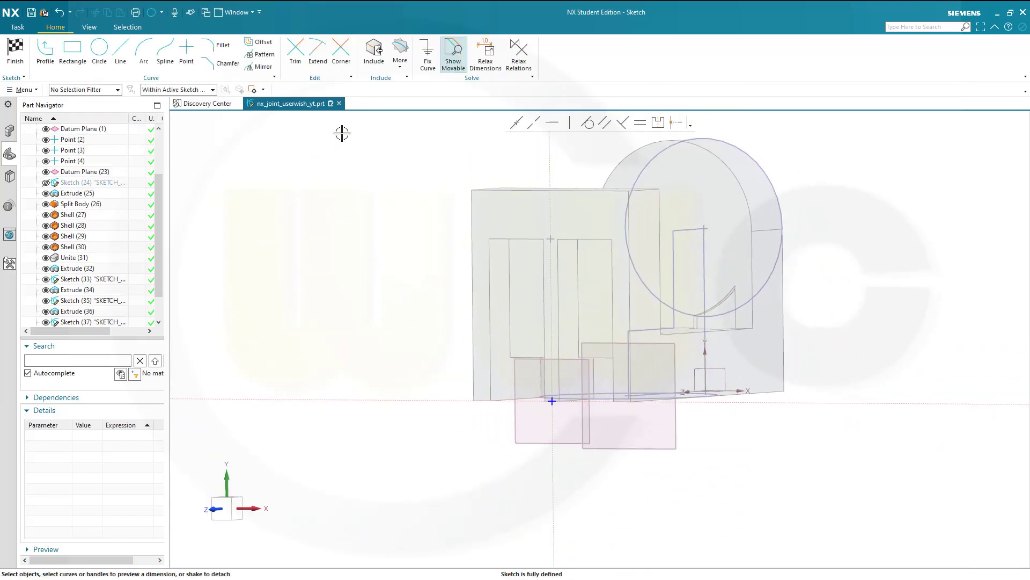
pyautogui.click(374, 51)
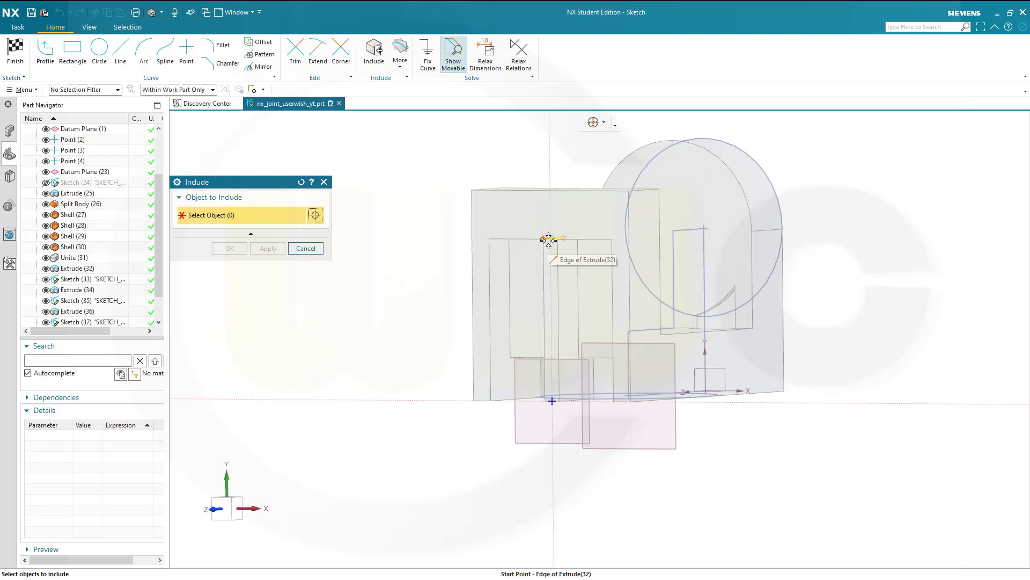
pyautogui.scroll(2, 550, 236)
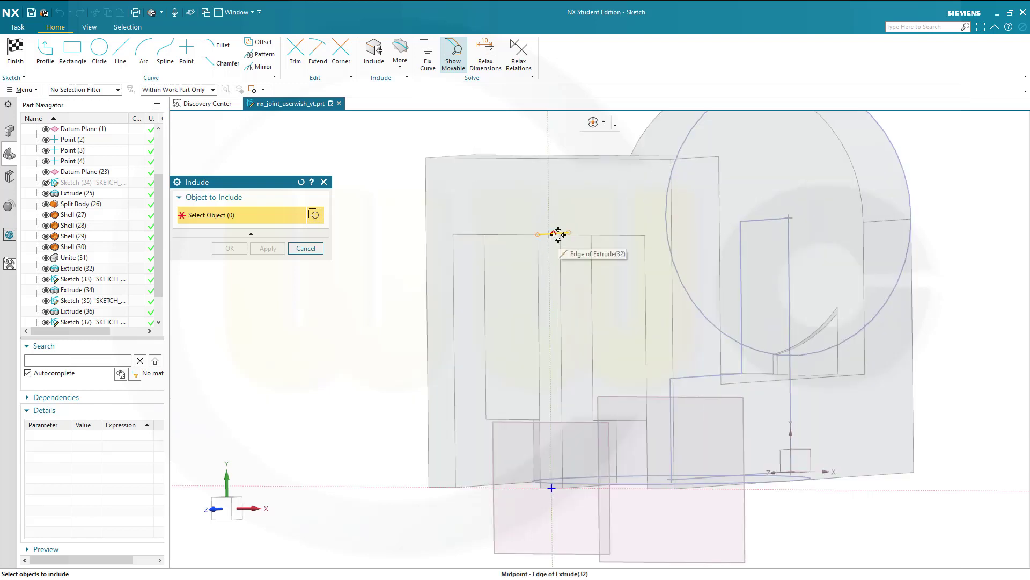
pyautogui.keyDown('shift'); pyautogui.moveTo(559, 214); pyautogui.dragTo(593, 224, button='middle'); pyautogui.keyUp('shift')
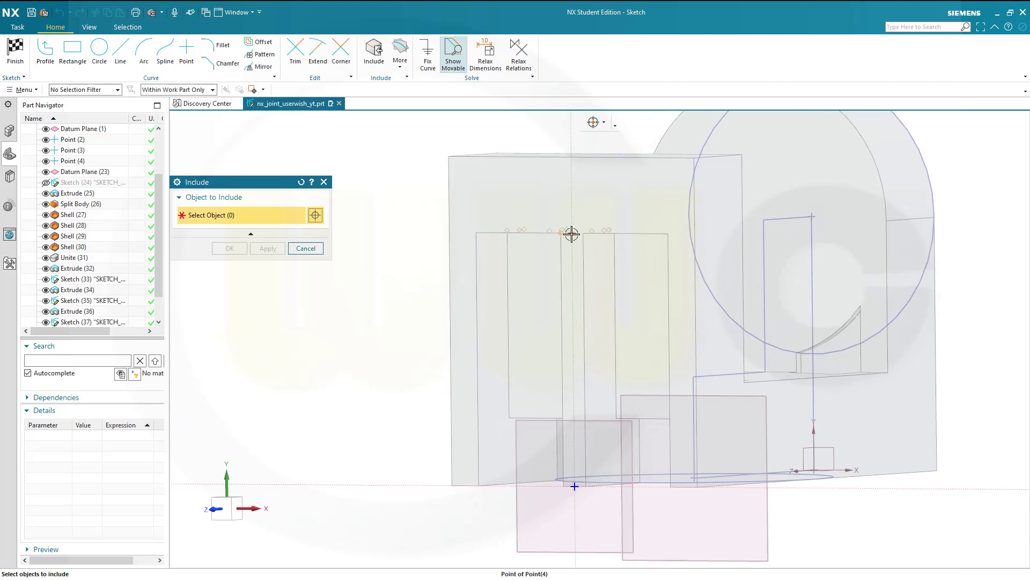
pyautogui.click(571, 233)
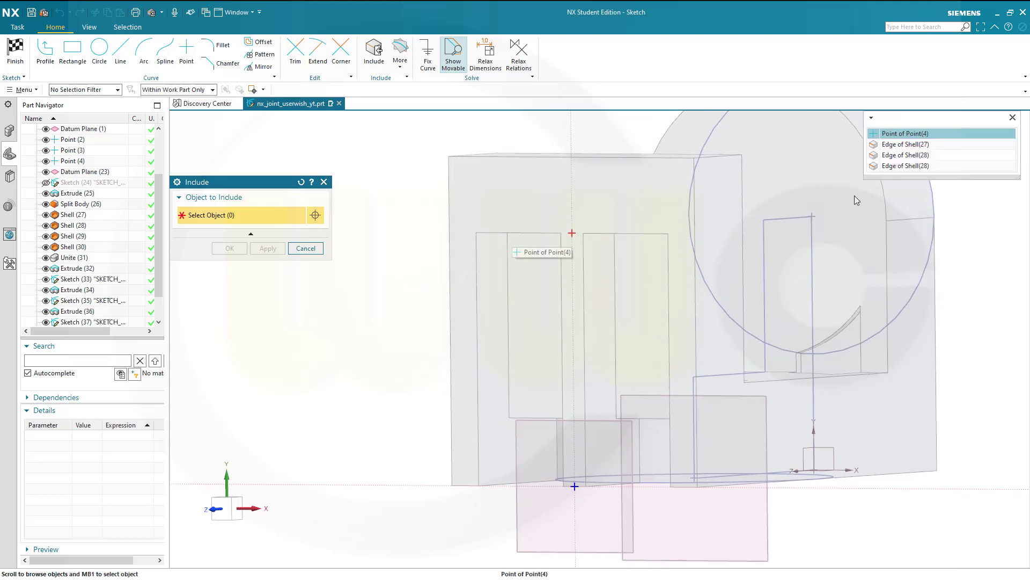
pyautogui.click(899, 134)
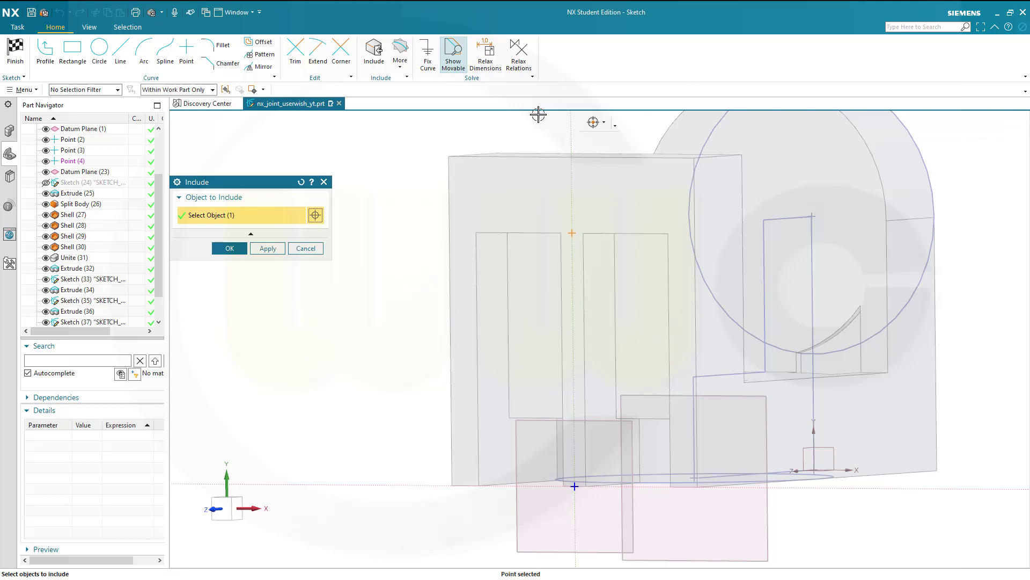
pyautogui.click(230, 249)
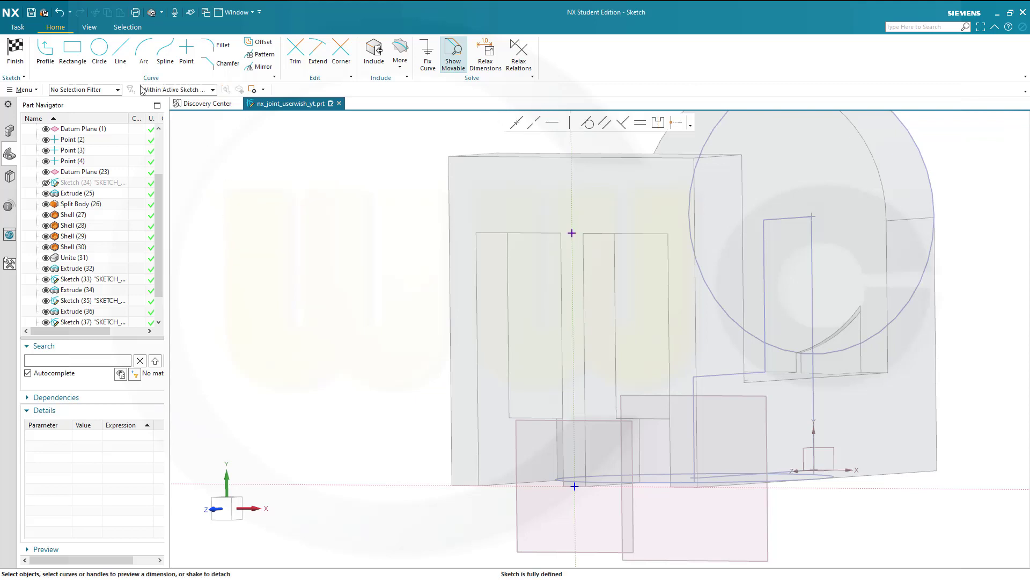
# Draw a circle about 66 mm in diameter centred on the included point at the upper leg's outer end.
pyautogui.click(100, 50)
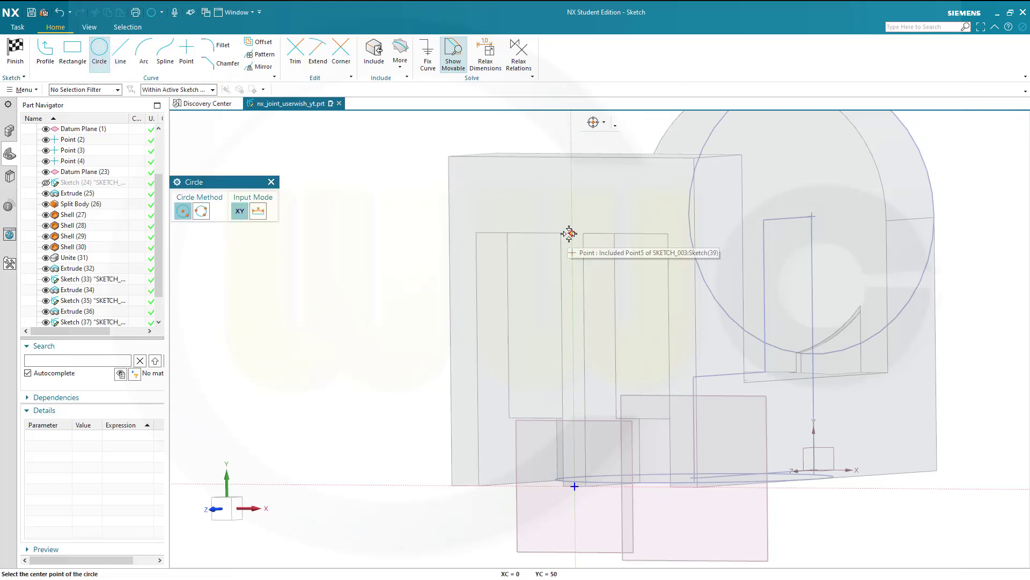
pyautogui.click(573, 232)
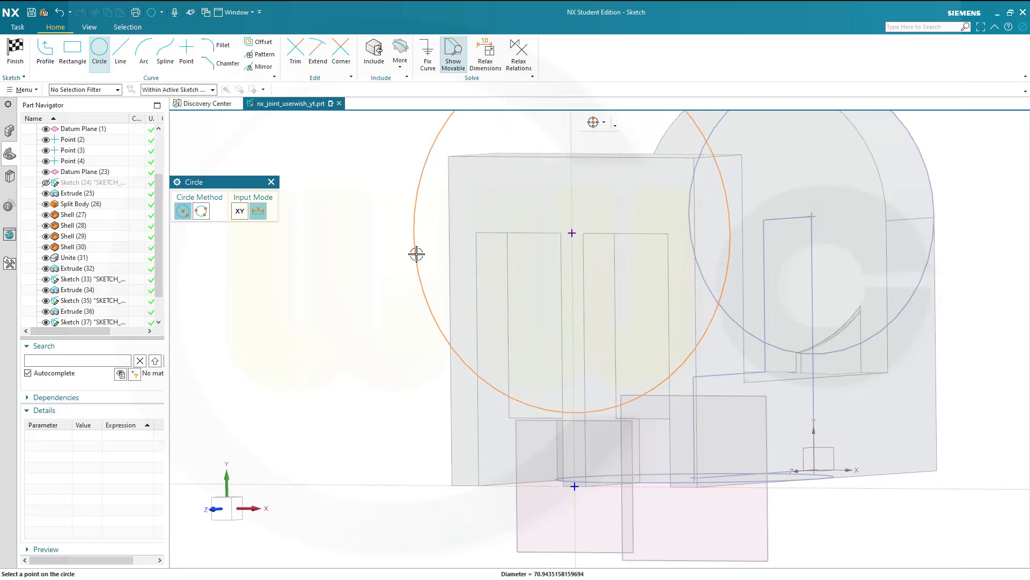
pyautogui.scroll(-2, 428, 247)
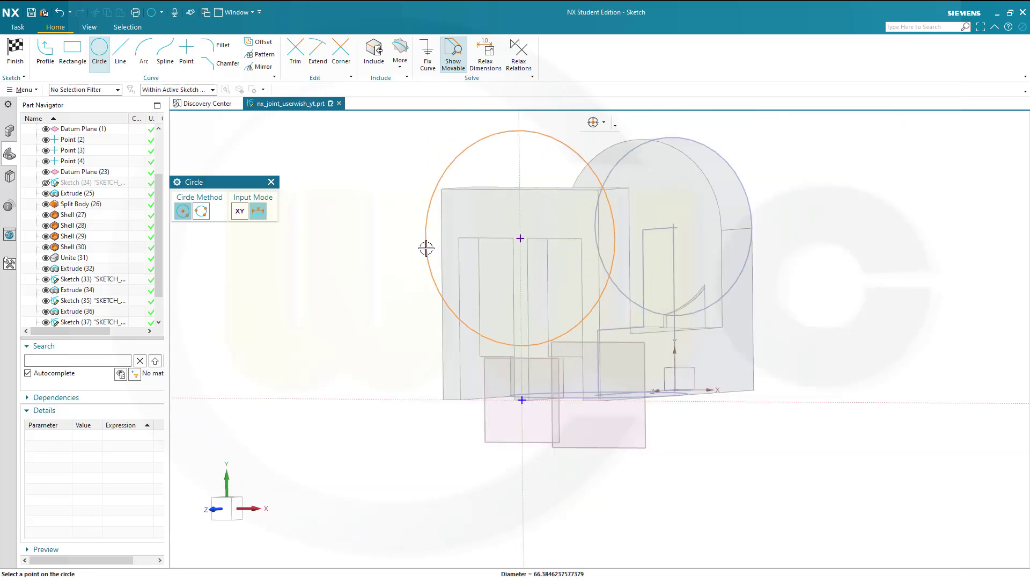
pyautogui.click(426, 248)
pyautogui.press('Escape')
pyautogui.press('o')
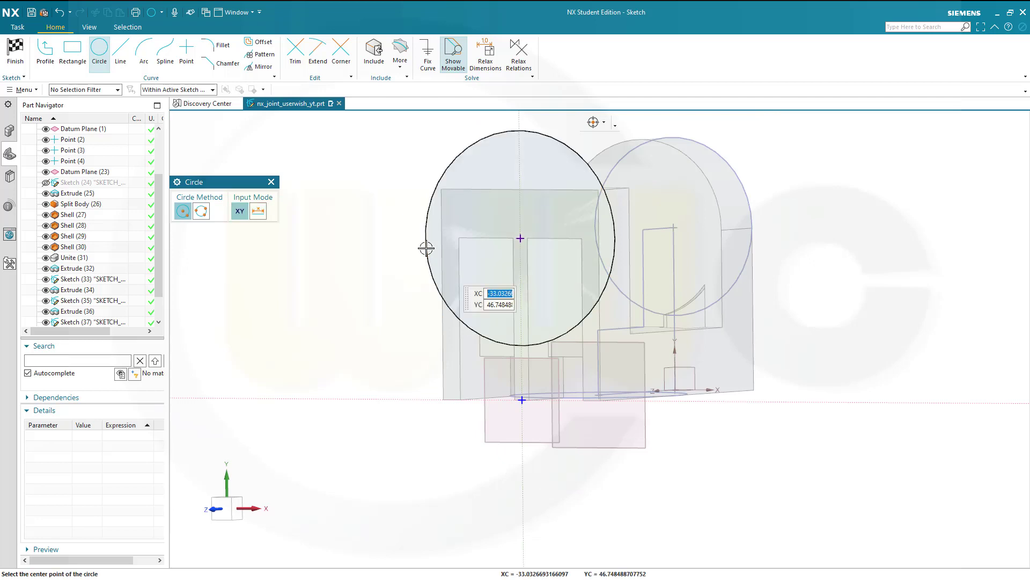
pyautogui.press('Escape')
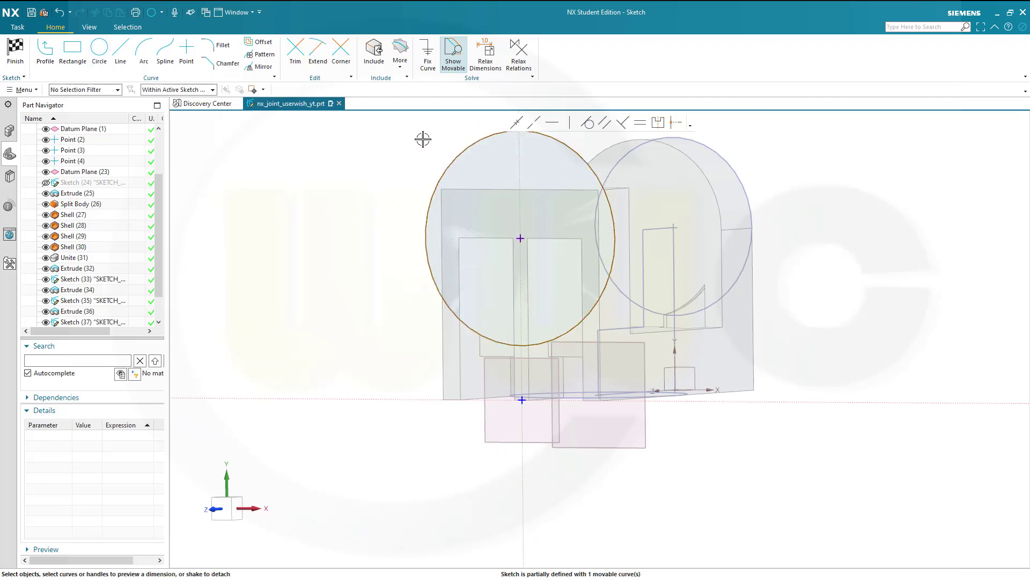
# Dimension the new circle with a diameter of 30 mm and finish the sketch.
pyautogui.click(447, 175)
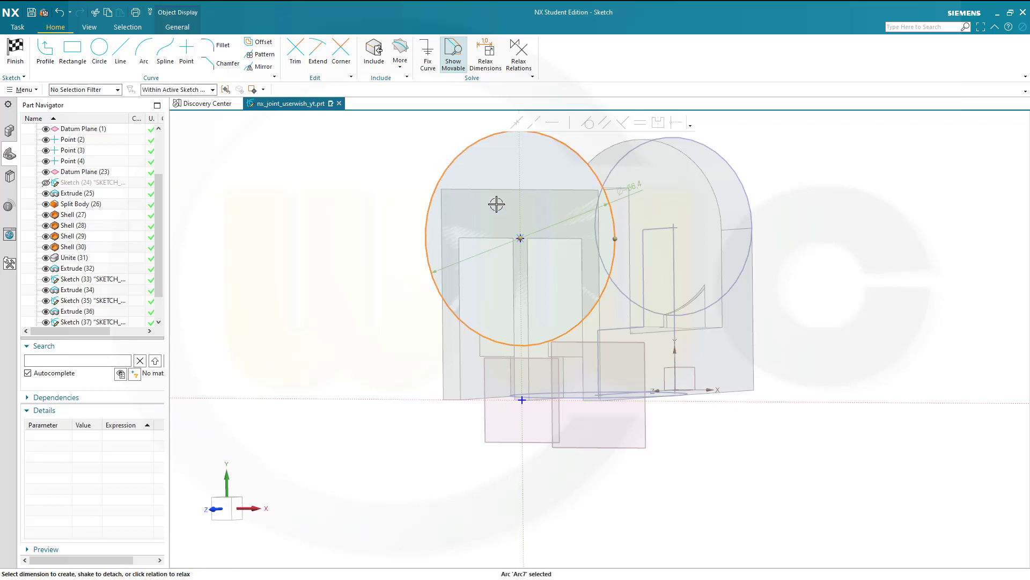
pyautogui.click(635, 188)
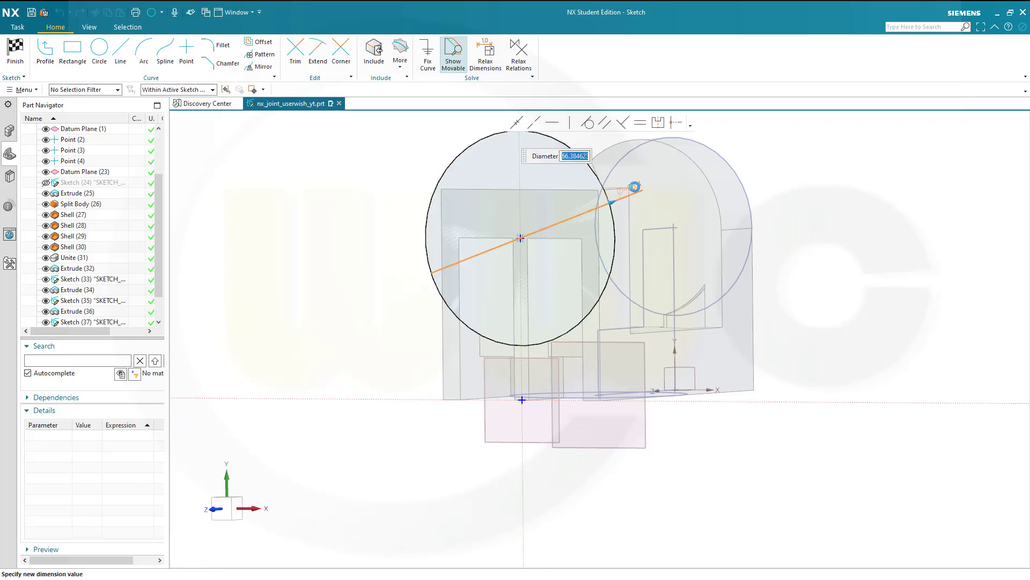
pyautogui.press('Return')
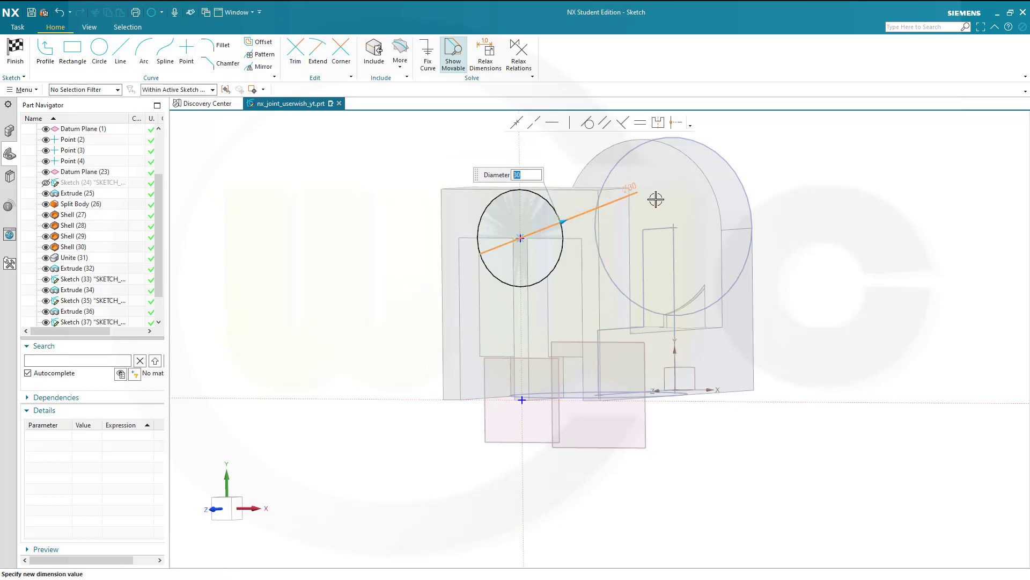
pyautogui.click(15, 51)
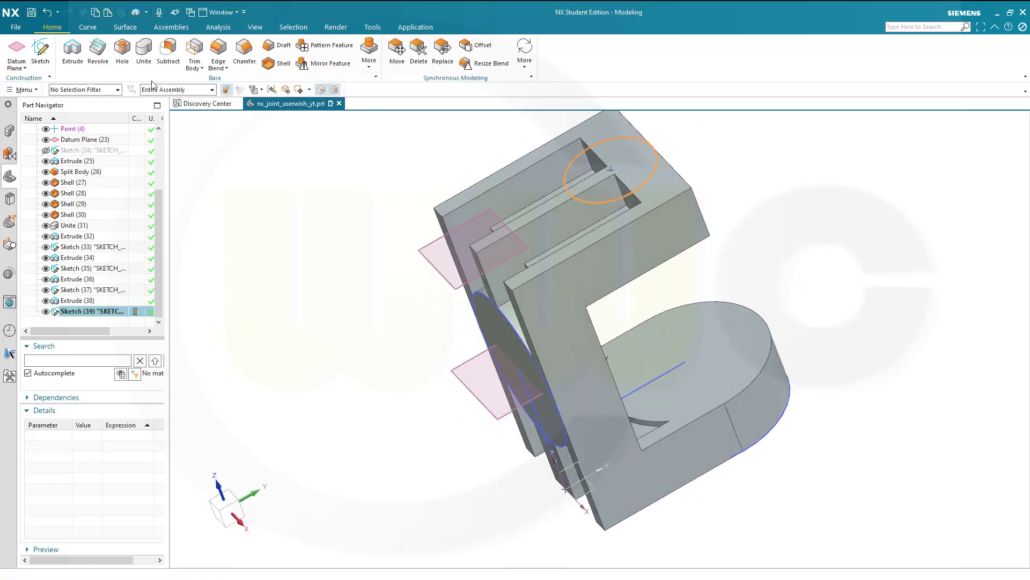
# Extrude the 30 mm circle 20 mm in the reversed direction, into the upper leg, and unite it with the body.
pyautogui.click(75, 51)
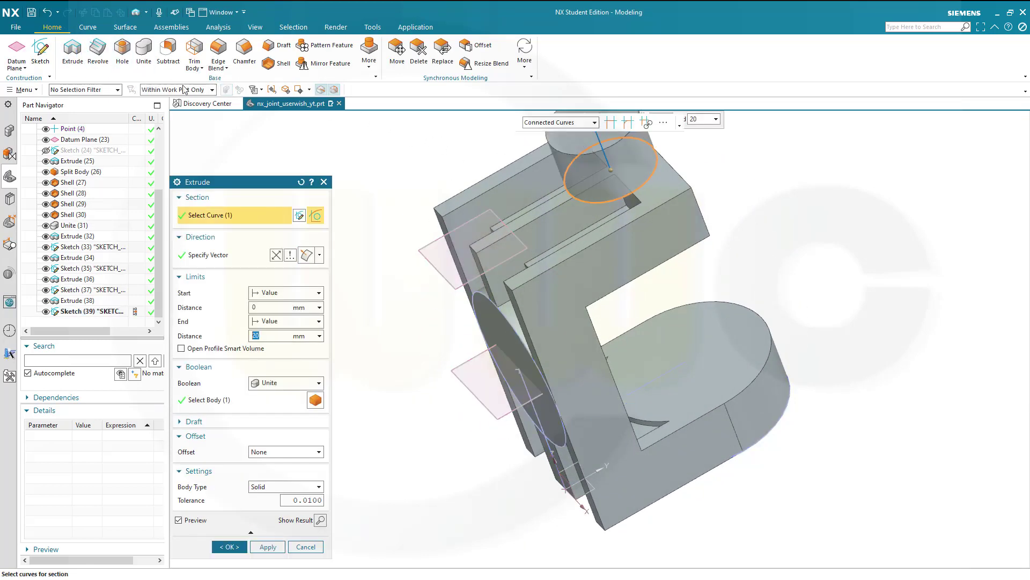
pyautogui.click(275, 256)
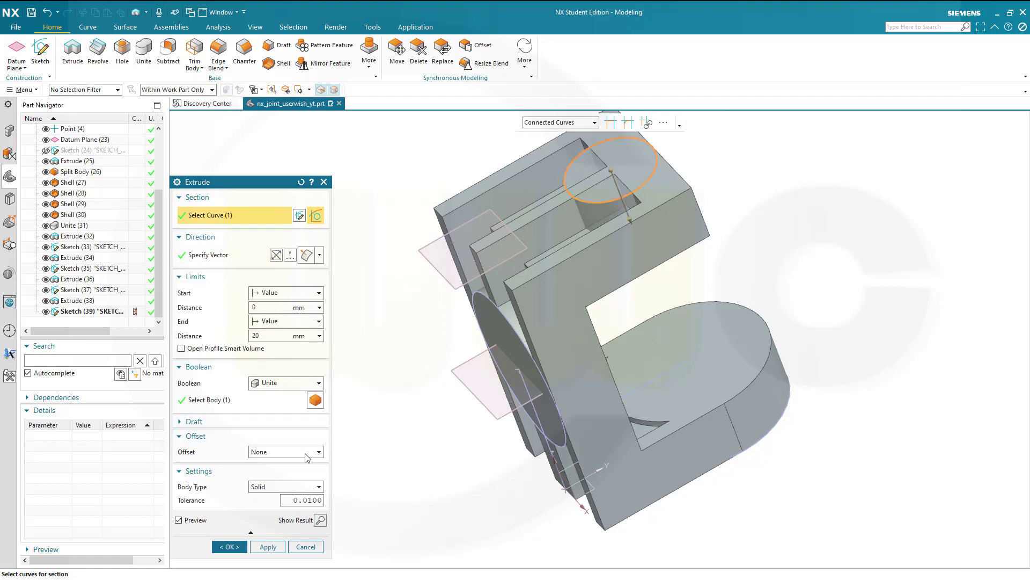
pyautogui.click(229, 547)
pyautogui.moveTo(414, 285); pyautogui.dragTo(350, 189, button='middle')
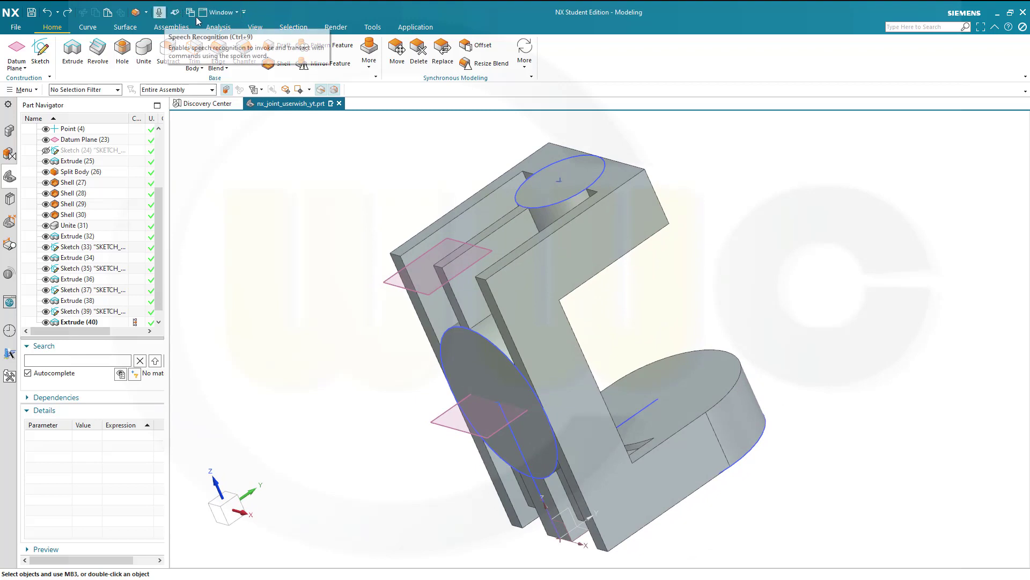
# Add the Show and Hide command to the Quick Access Toolbar.
pyautogui.click(253, 28)
pyautogui.rightClick(333, 60)
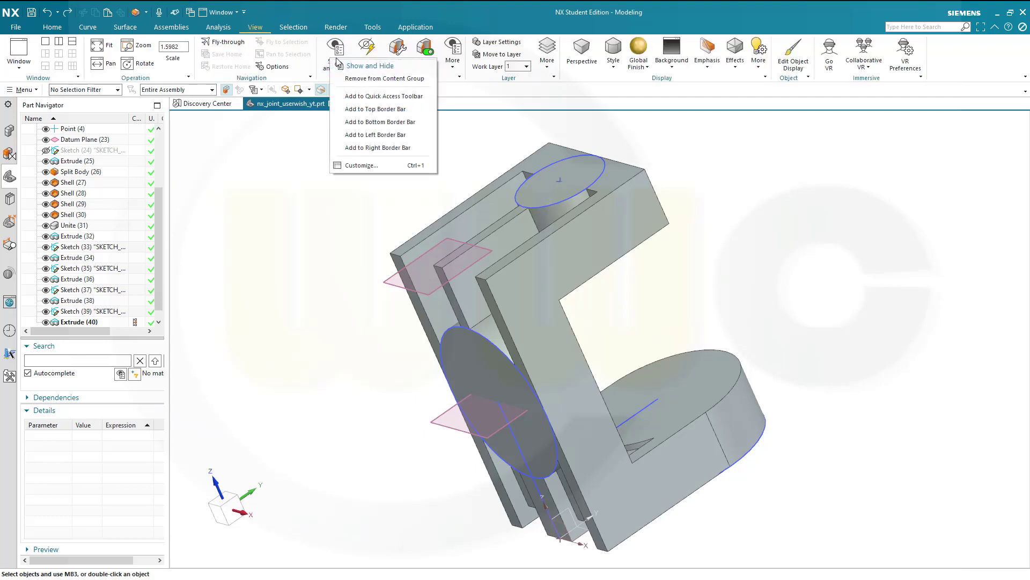
pyautogui.click(368, 99)
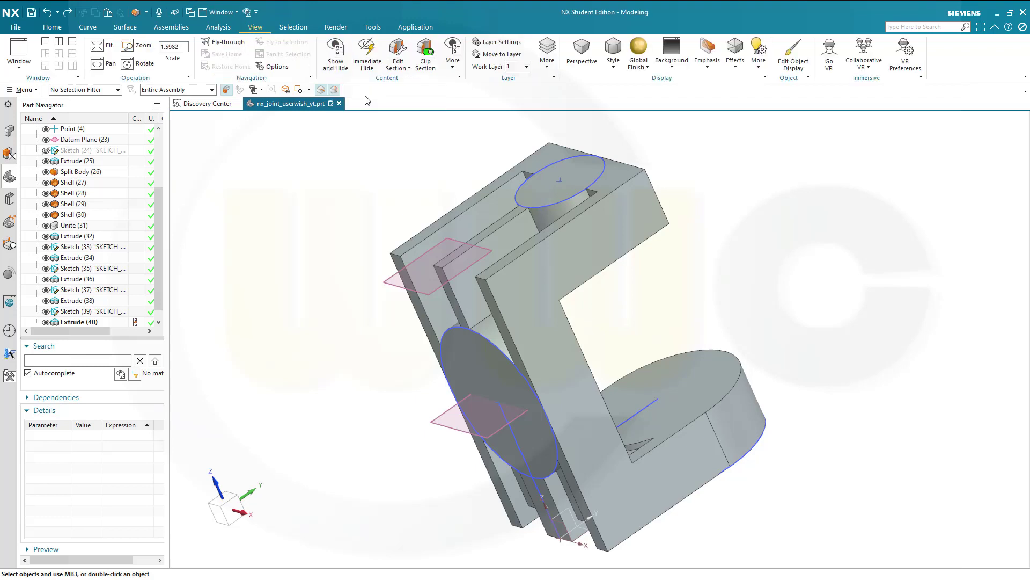
# Hide all sketches with Show and Hide and close the dialog.
pyautogui.click(249, 12)
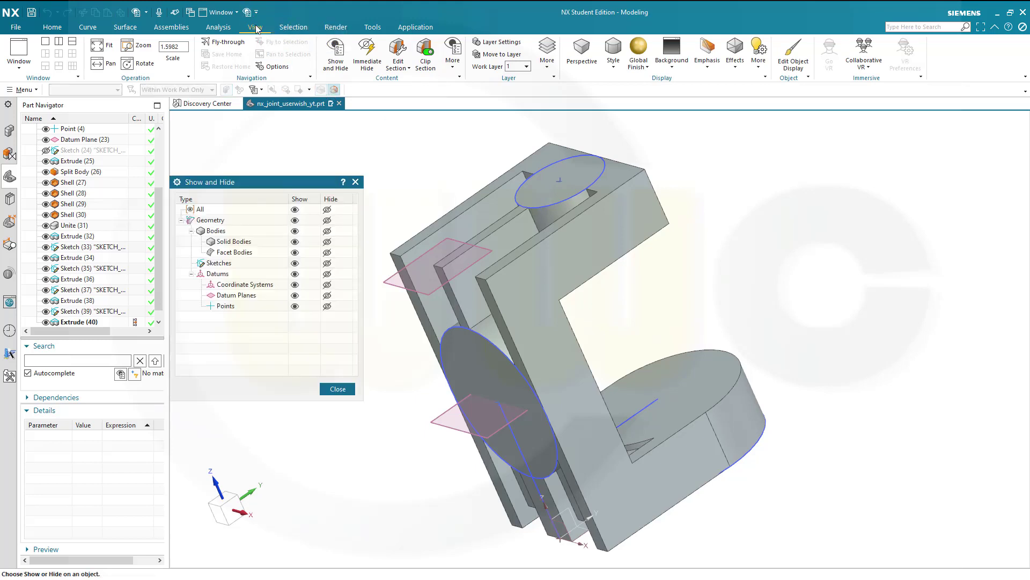
pyautogui.click(327, 263)
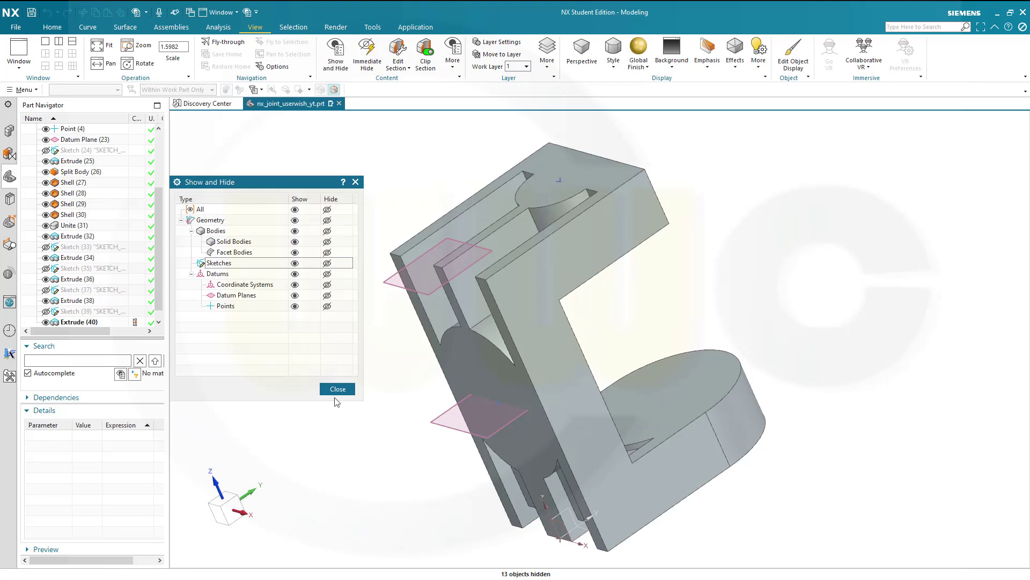
pyautogui.click(337, 390)
pyautogui.moveTo(425, 203); pyautogui.dragTo(386, 192, button='middle')
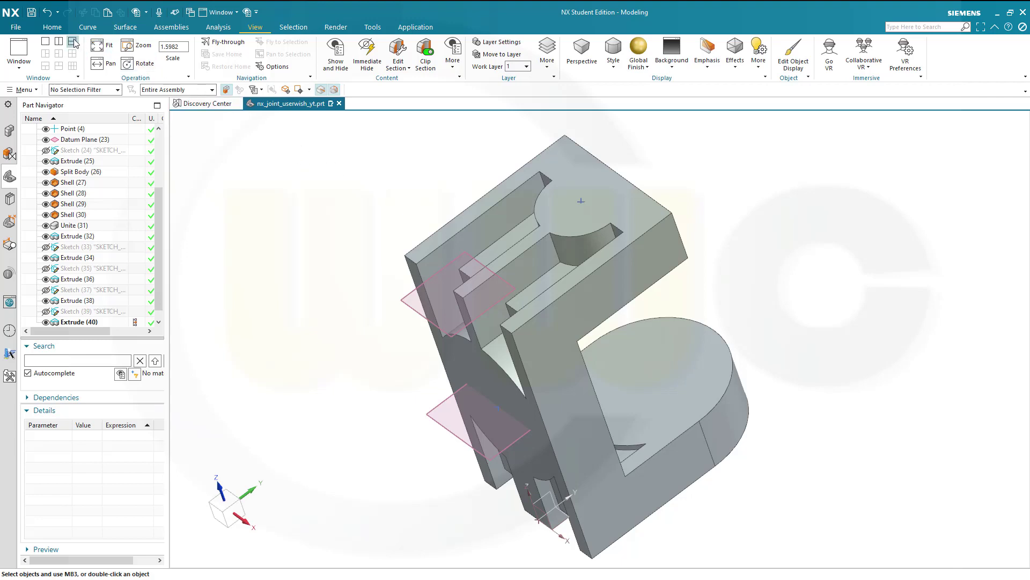
# Set up an asymmetric 10 by 15 mm chamfer with reversed direction on one corner edge of the upper leg's outer end.
pyautogui.click(53, 29)
pyautogui.click(244, 49)
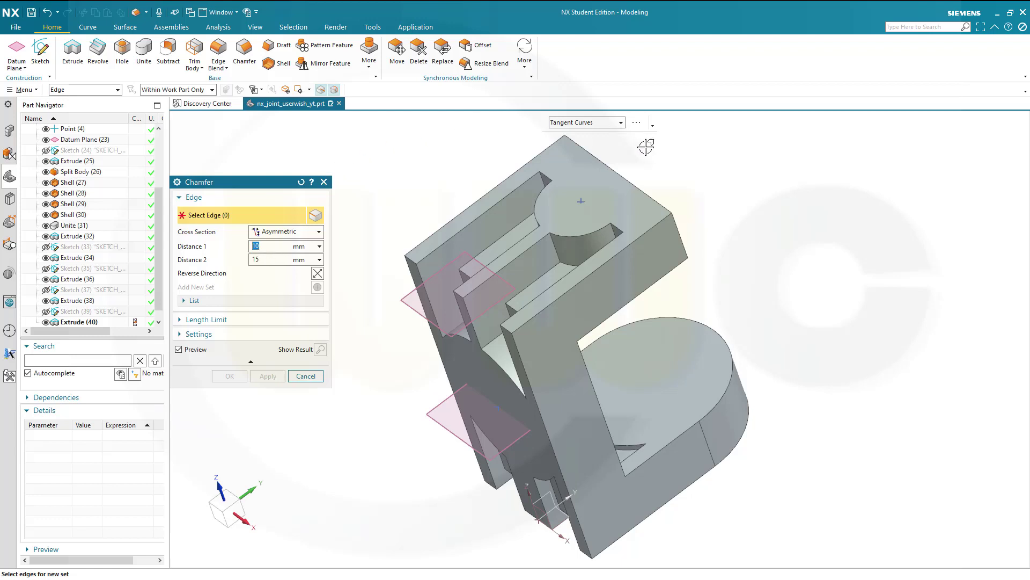
pyautogui.click(678, 231)
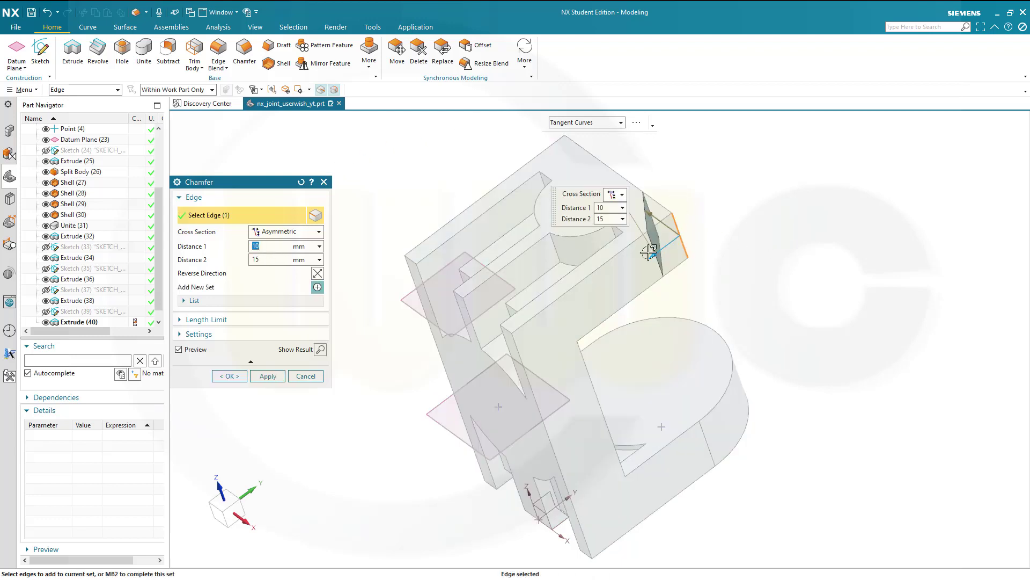
pyautogui.click(317, 276)
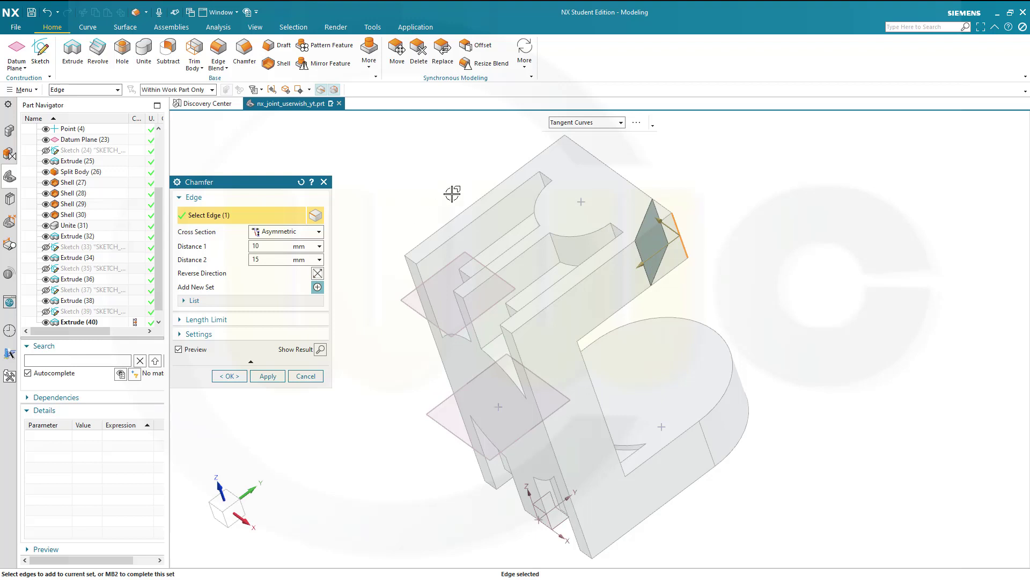
pyautogui.moveTo(452, 193); pyautogui.dragTo(569, 258, button='middle')
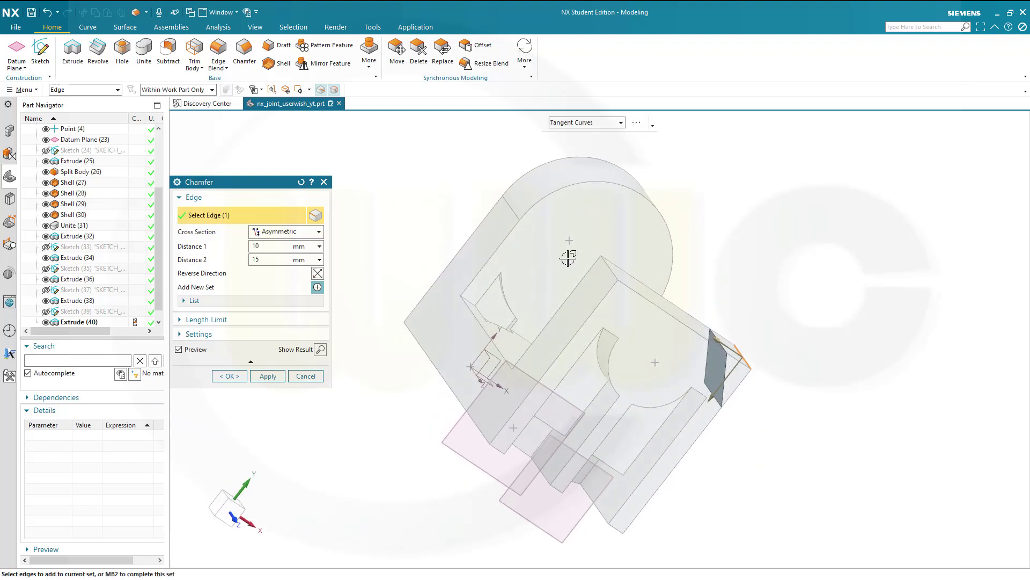
# Try adding the upper leg's opposite corner edge to the same chamfer set, reverse the set's direction again, and deselect that second edge.
pyautogui.click(608, 267)
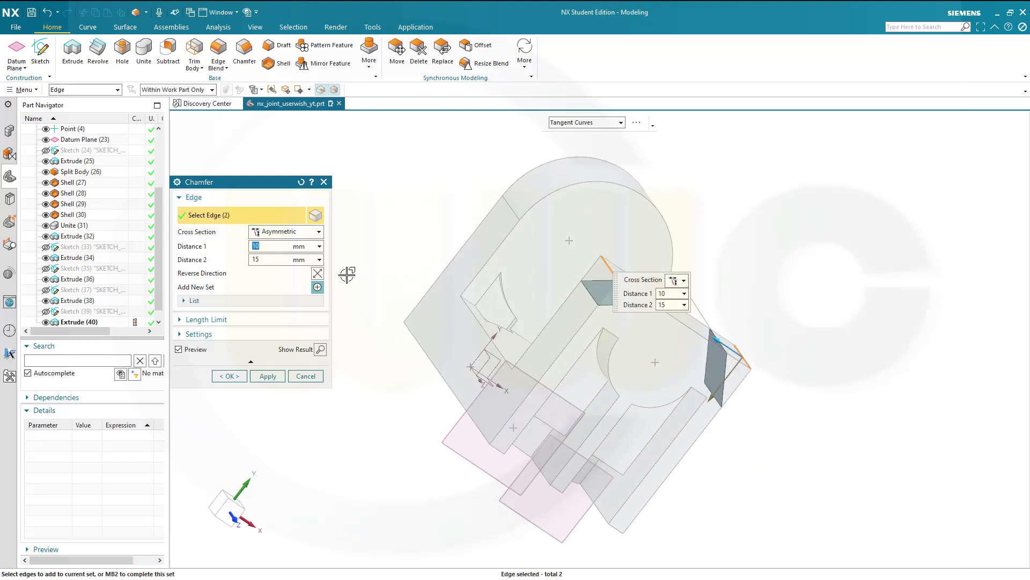
pyautogui.click(317, 276)
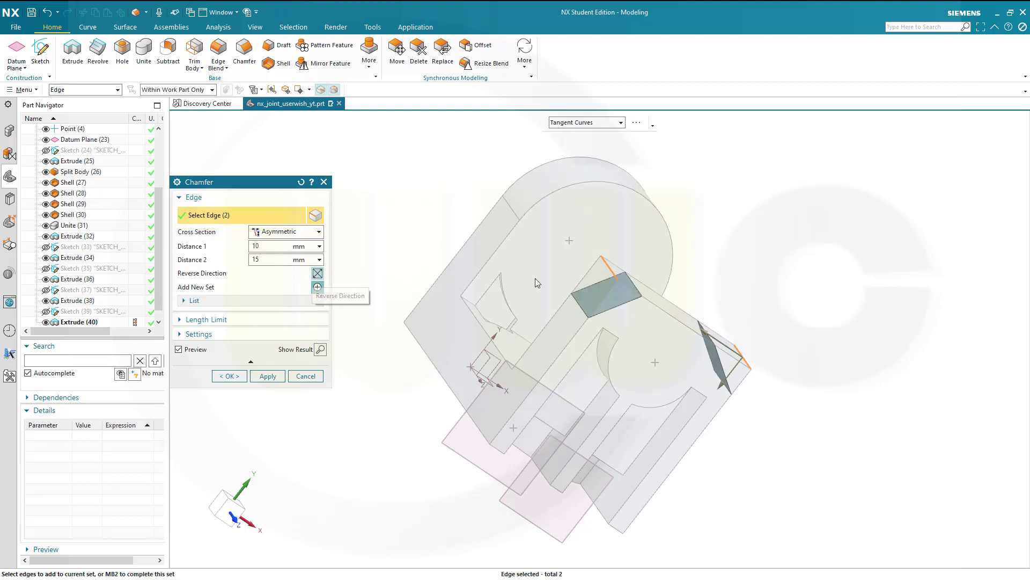
pyautogui.moveTo(743, 288); pyautogui.dragTo(733, 281, button='middle')
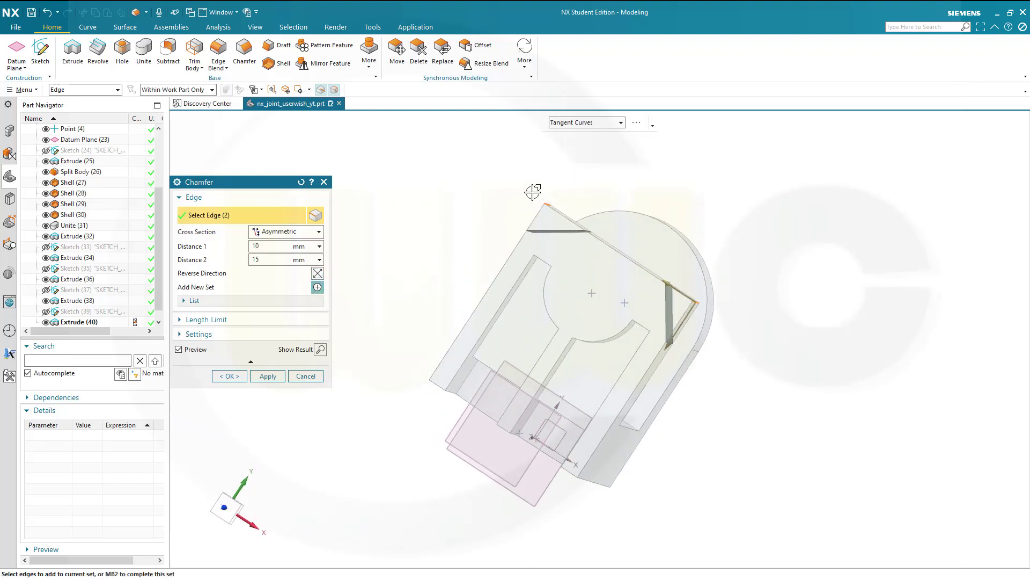
pyautogui.keyDown('shift'); pyautogui.moveTo(536, 208); pyautogui.dragTo(554, 233, button='middle'); pyautogui.keyUp('shift')
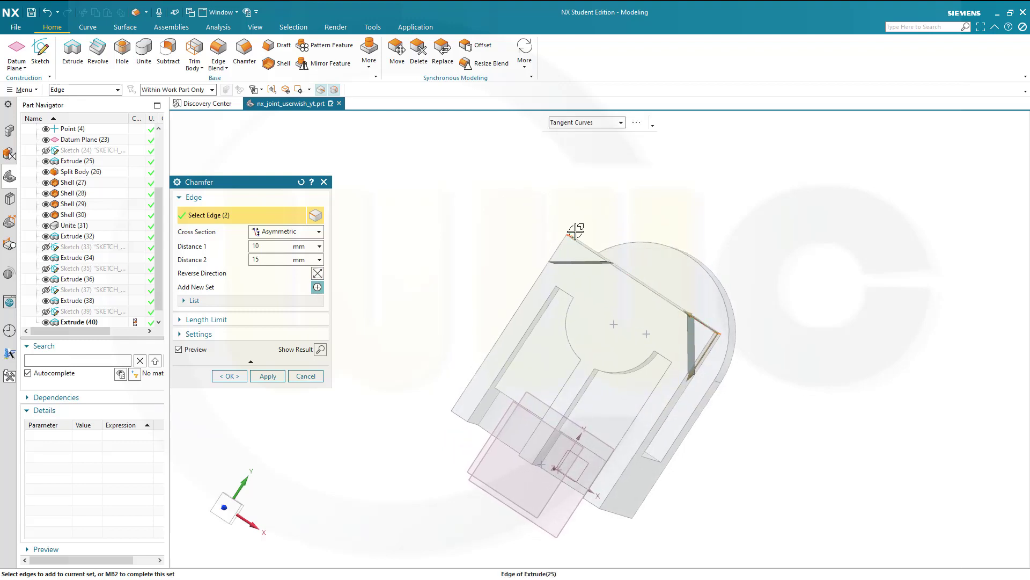
pyautogui.keyDown('shift'); pyautogui.click(571, 234); pyautogui.keyUp('shift')
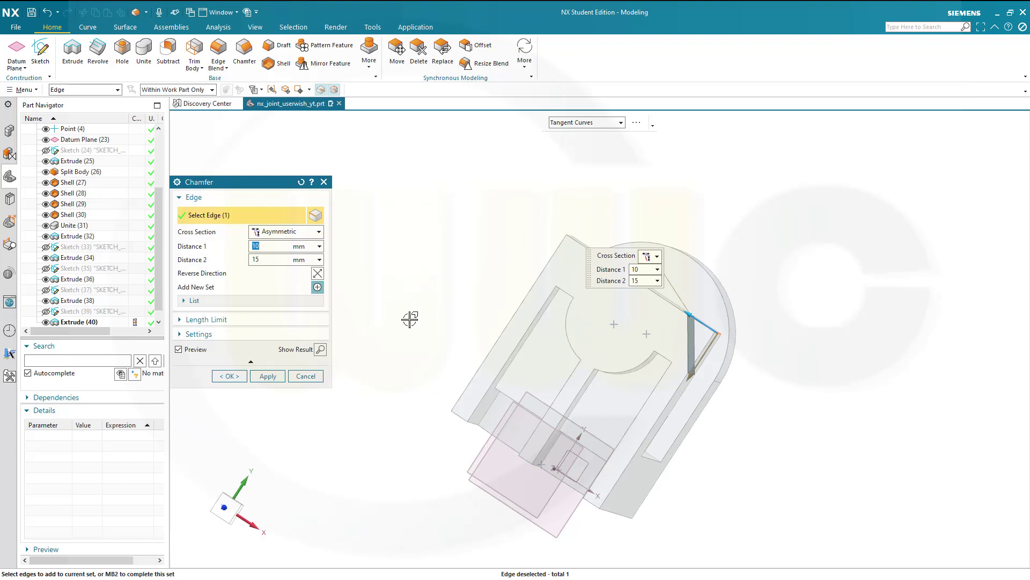
# Add a new asymmetric chamfer set of 10 by 15 mm on the upper leg's opposite corner edge and create both chamfers.
pyautogui.click(317, 288)
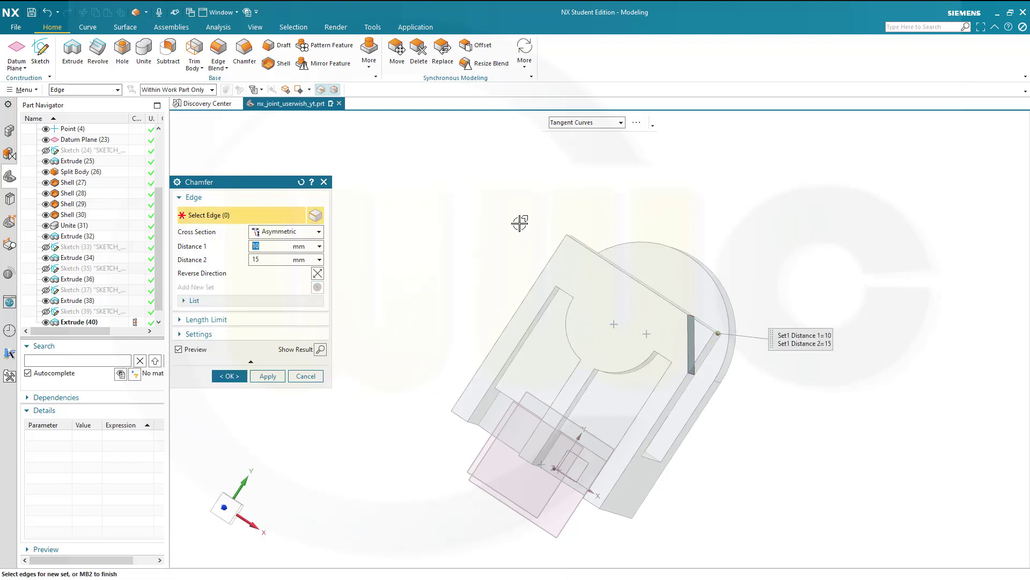
pyautogui.moveTo(515, 221); pyautogui.dragTo(452, 225, button='middle')
pyautogui.click(553, 264)
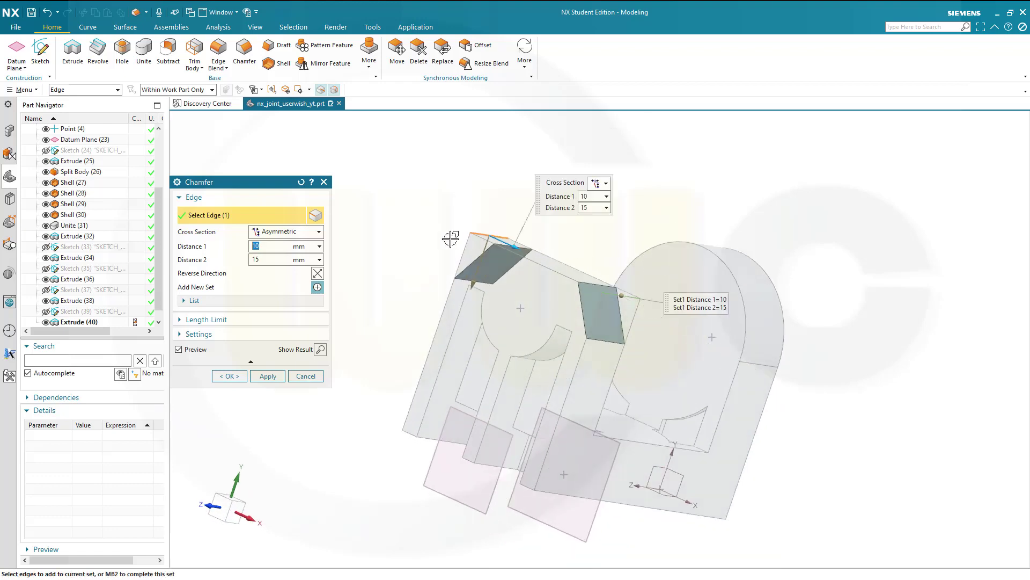
pyautogui.click(231, 375)
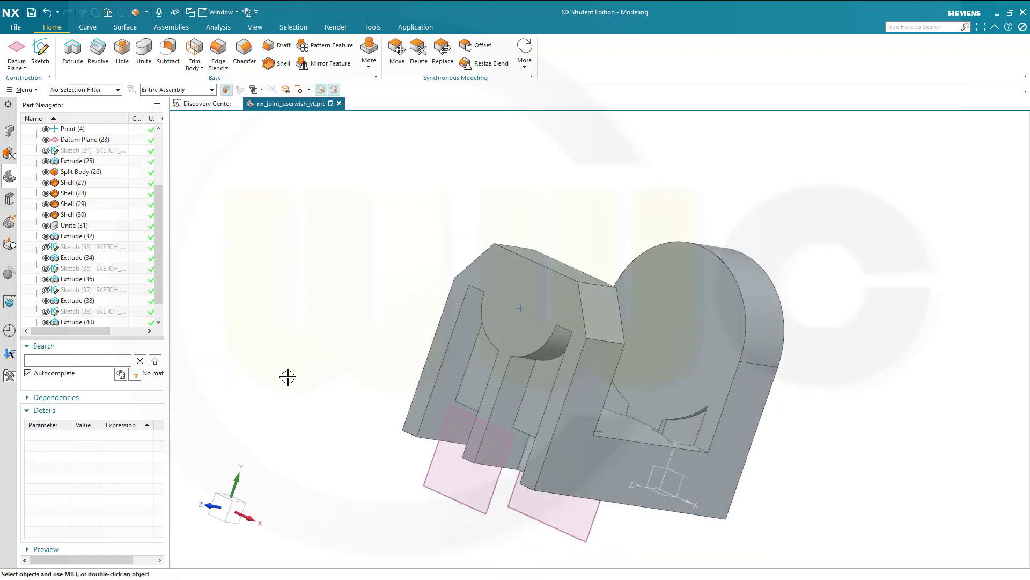
# Apply a 10 mm edge blend to the two pocket-floor edges where the upright meets the upper leg.
pyautogui.moveTo(393, 337)
pyautogui.mouseDown(button='middle')
pyautogui.moveTo(411, 326)
pyautogui.moveTo(434, 272)
pyautogui.moveTo(394, 241)
pyautogui.moveTo(413, 264)
pyautogui.mouseUp(button='middle')
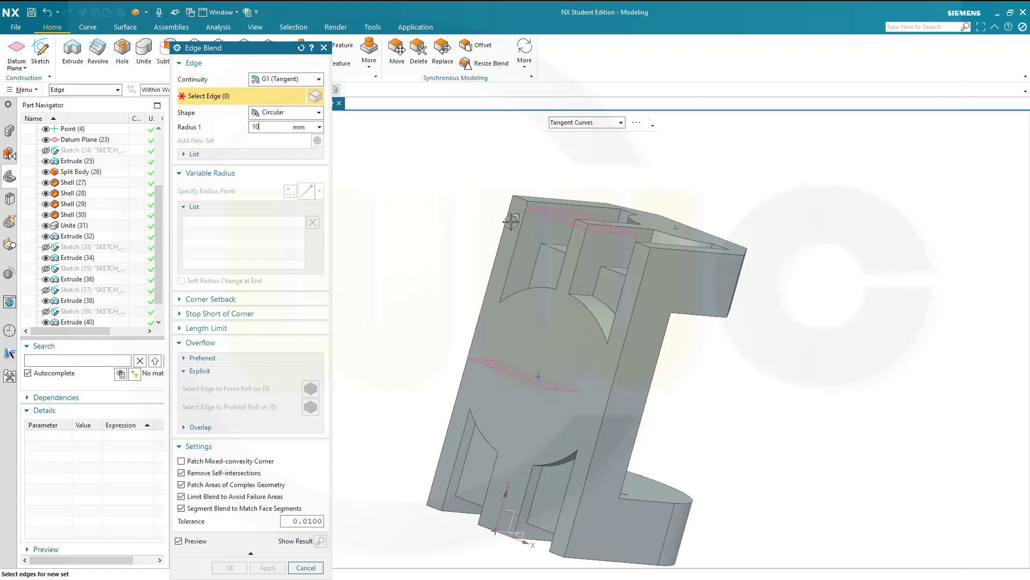
pyautogui.click(550, 249)
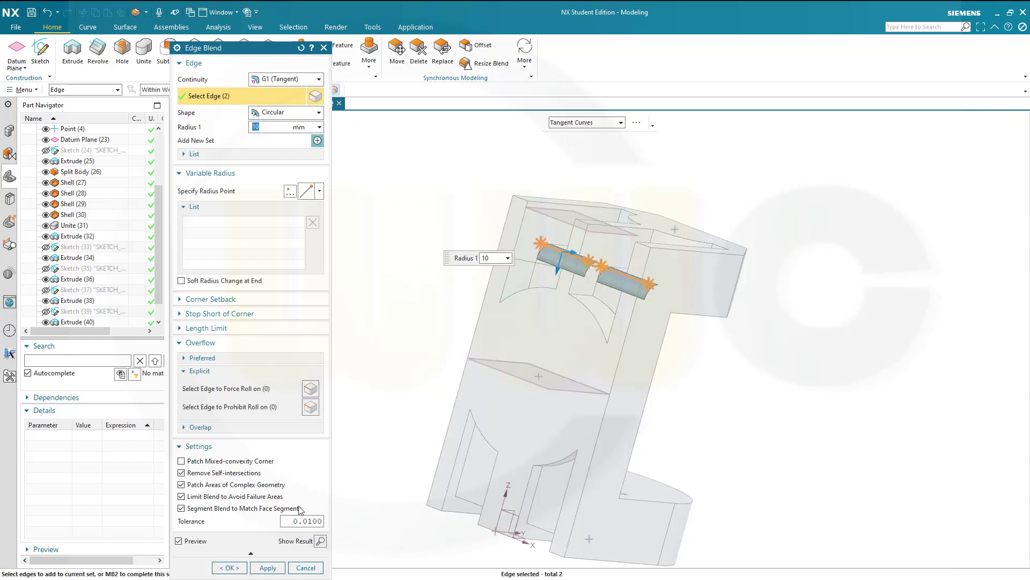
pyautogui.click(268, 567)
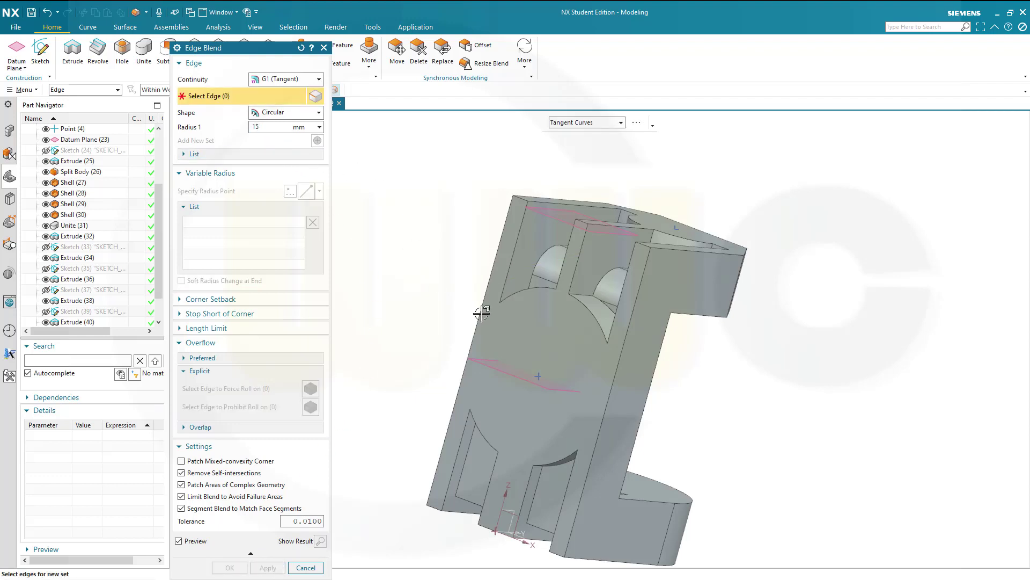
# Apply a 15 mm edge blend to the two pocket-floor edges where the upright meets the lower leg.
pyautogui.moveTo(478, 308); pyautogui.dragTo(466, 401, button='middle')
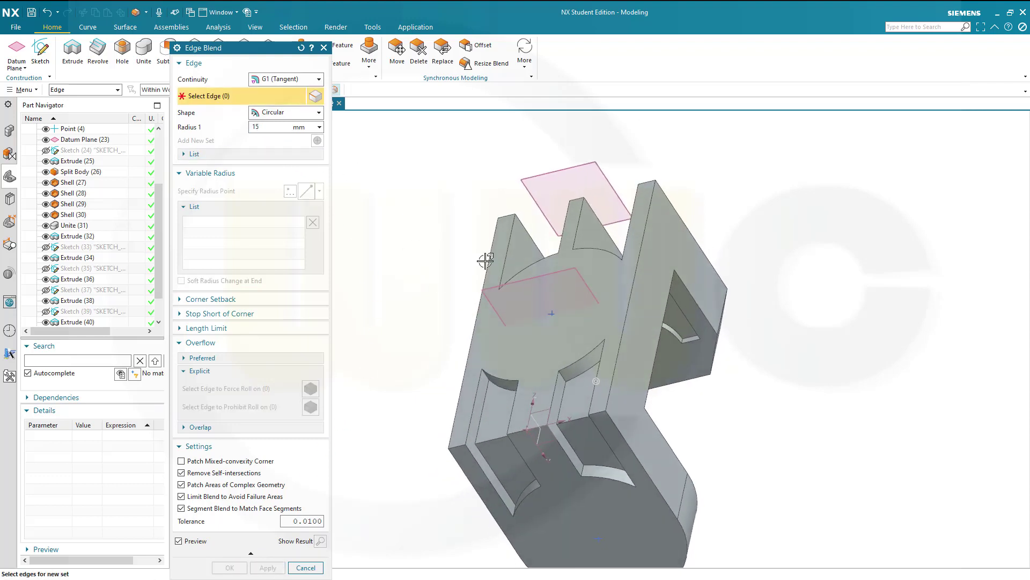
pyautogui.click(485, 437)
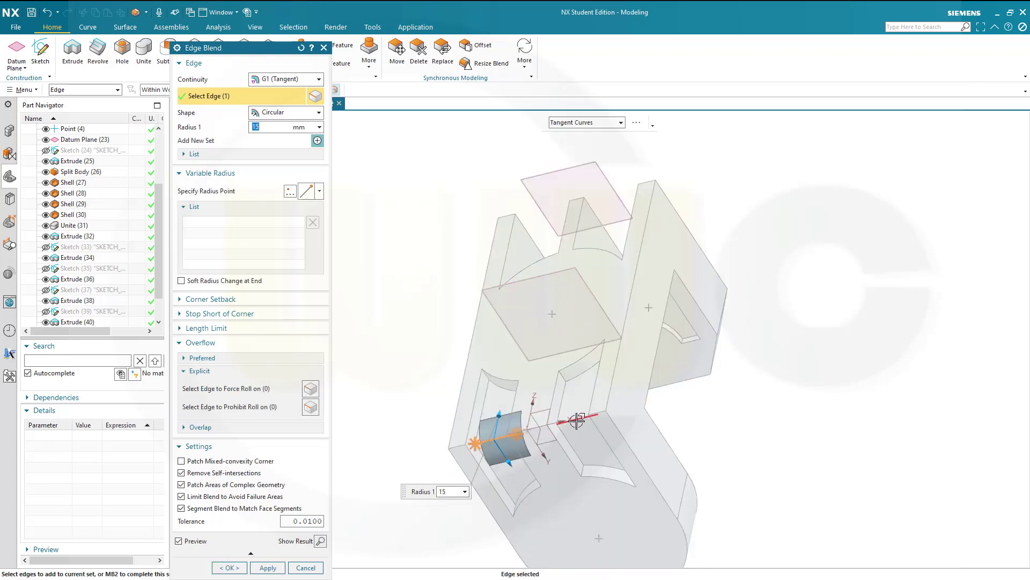
pyautogui.click(577, 421)
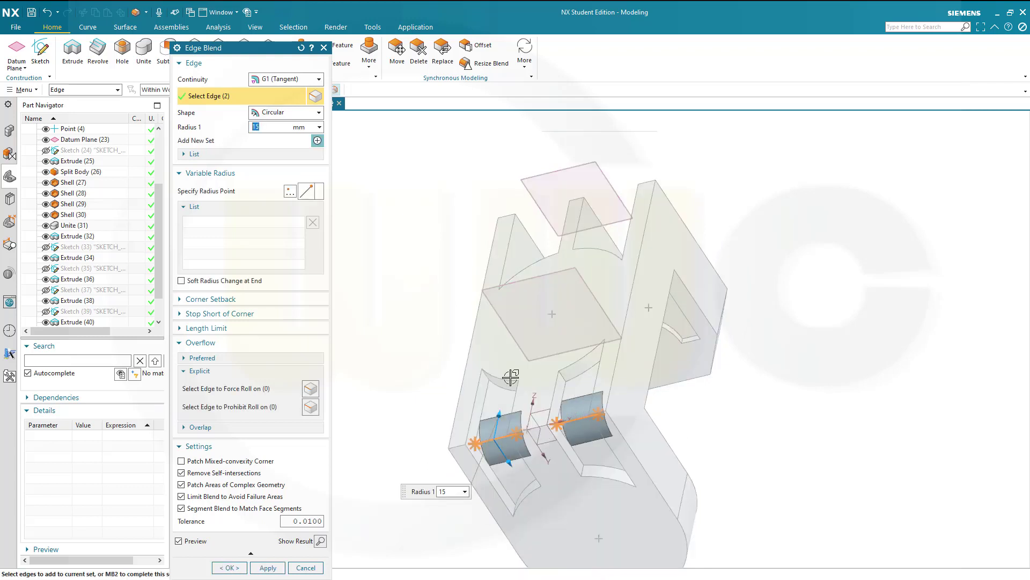
pyautogui.click(284, 568)
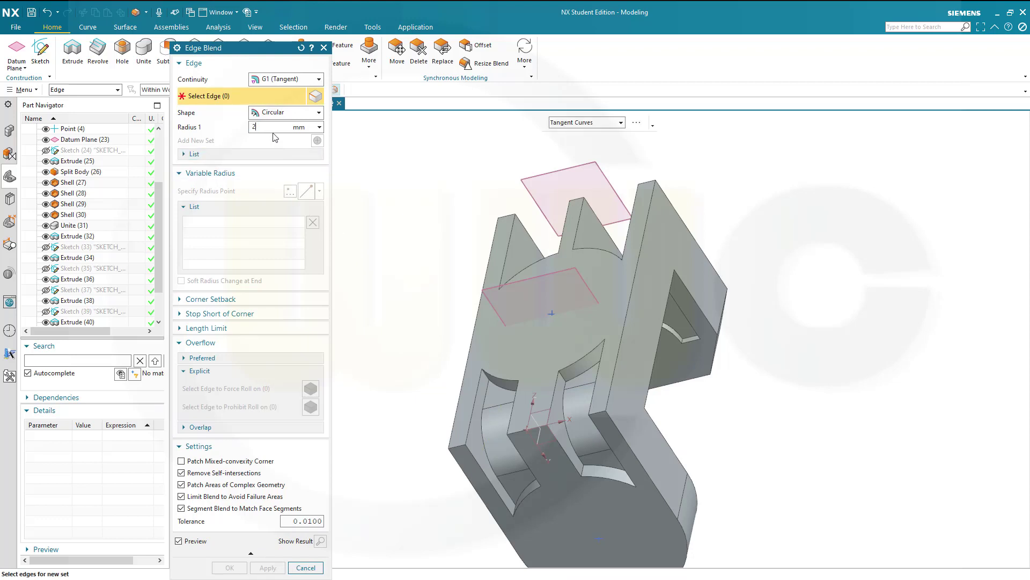
# Apply a 20 mm edge blend to the six outer rib edges at the upright's upper and lower corners.
pyautogui.click(456, 449)
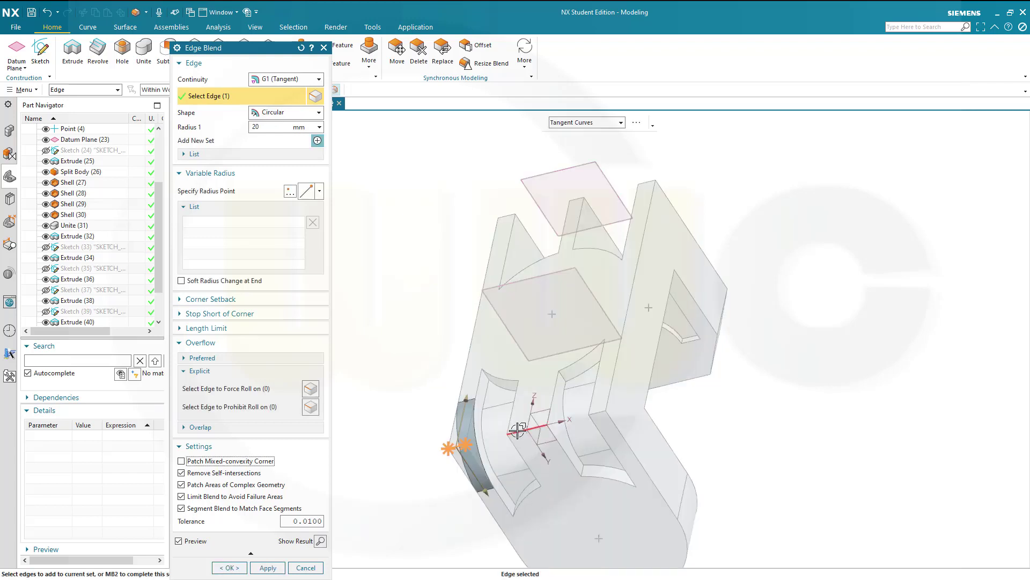
pyautogui.click(518, 431)
pyautogui.click(598, 413)
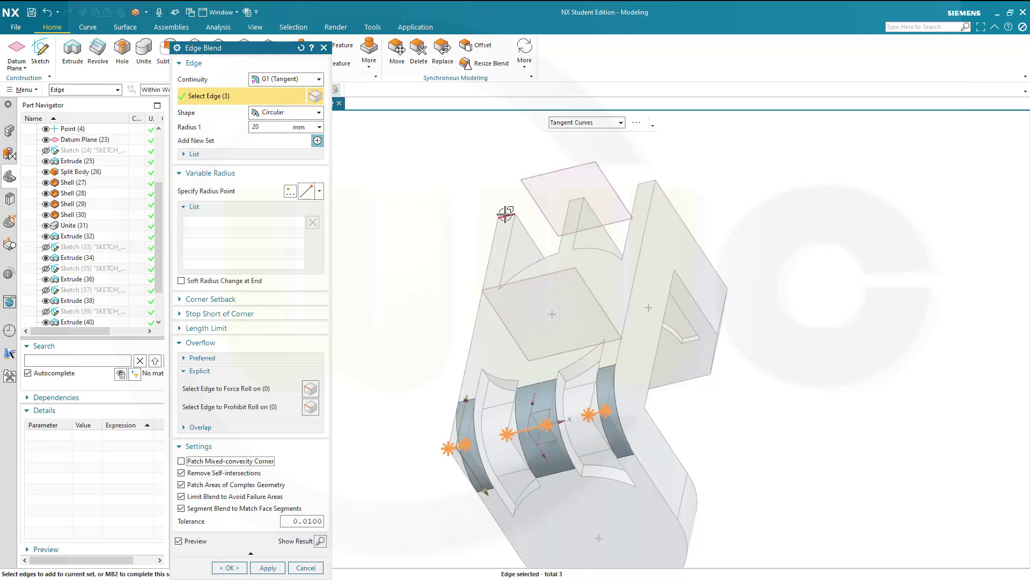
pyautogui.click(507, 214)
pyautogui.click(578, 198)
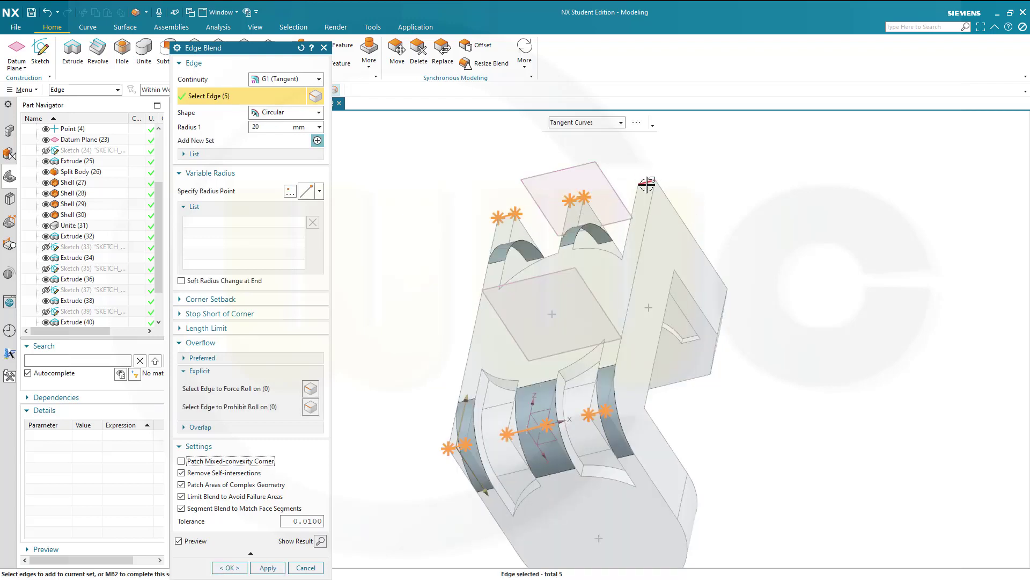
pyautogui.click(647, 183)
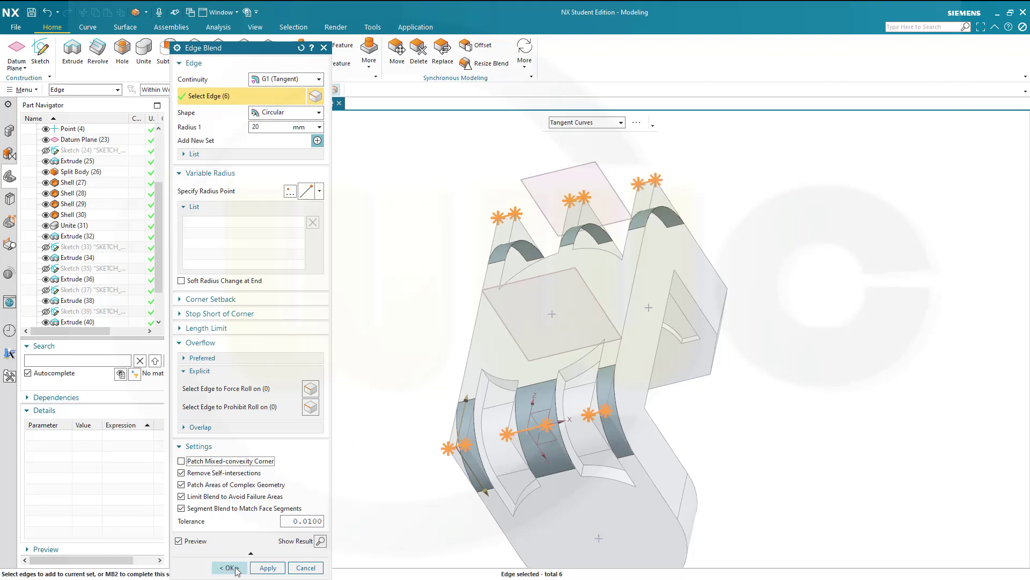
pyautogui.click(235, 568)
# Hide all datum planes.
pyautogui.moveTo(421, 315); pyautogui.dragTo(447, 373, button='middle')
pyautogui.moveTo(390, 339); pyautogui.dragTo(734, 329, button='middle')
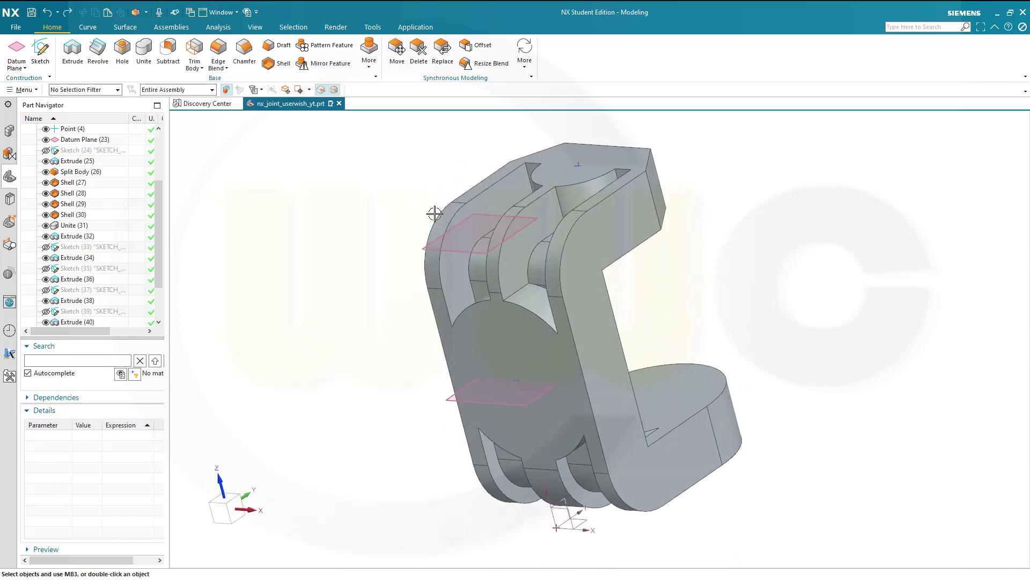
pyautogui.click(247, 13)
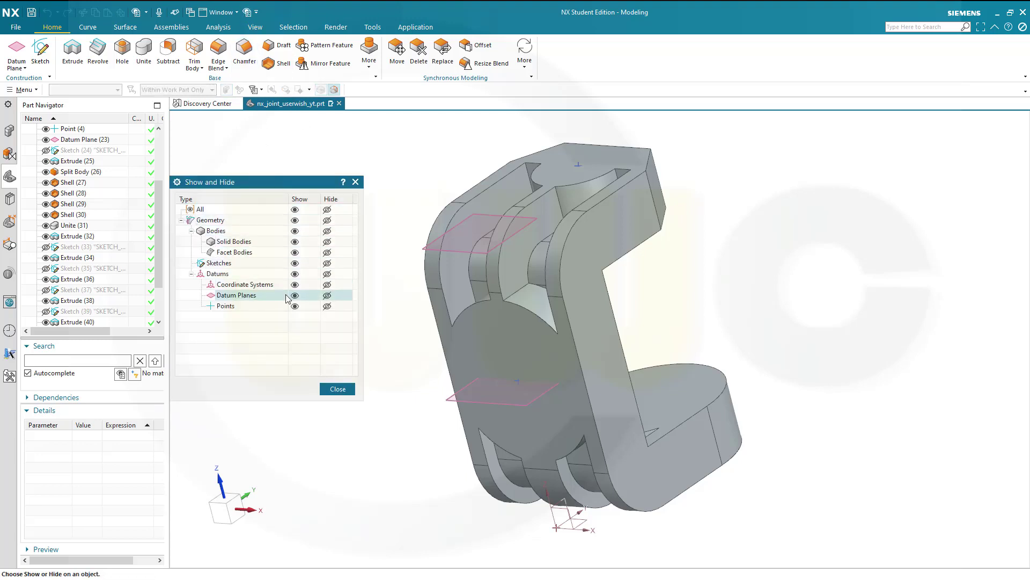
pyautogui.click(327, 296)
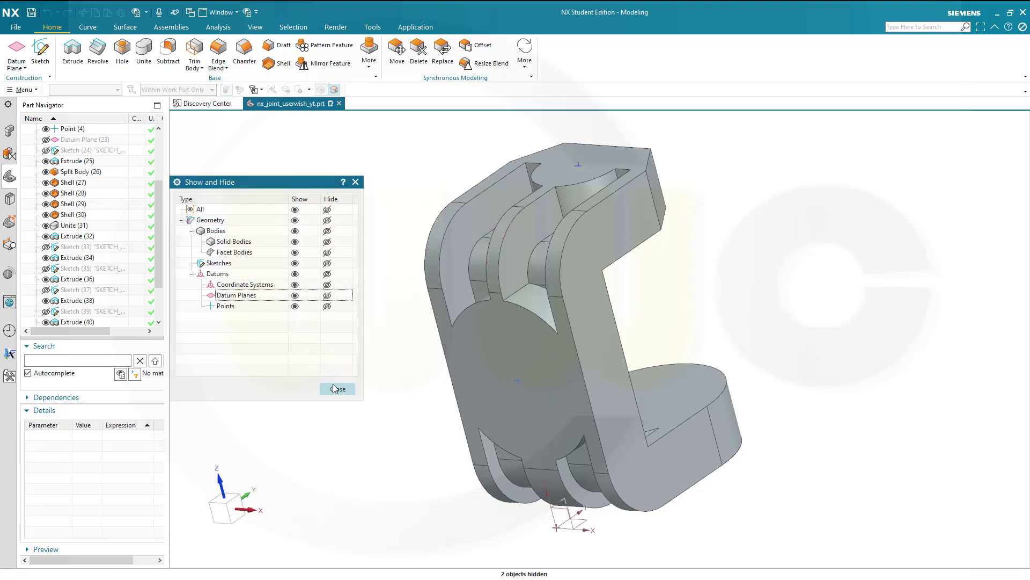
pyautogui.click(337, 389)
# Cut a simple 45 mm diameter hole, normal to the face and until next, at the lower leg's disc centre point.
pyautogui.moveTo(685, 321); pyautogui.dragTo(668, 242, button='middle')
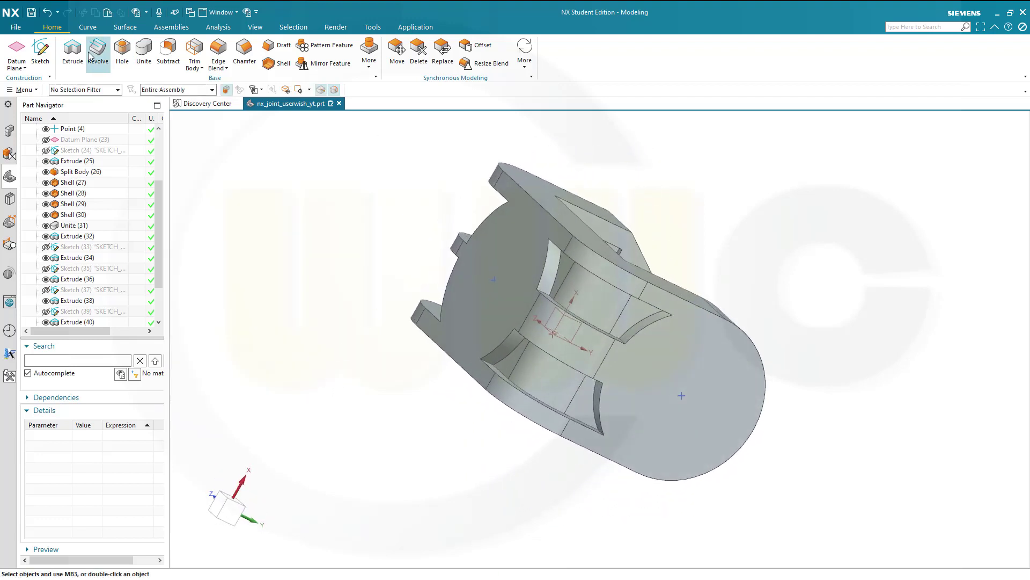
pyautogui.click(122, 50)
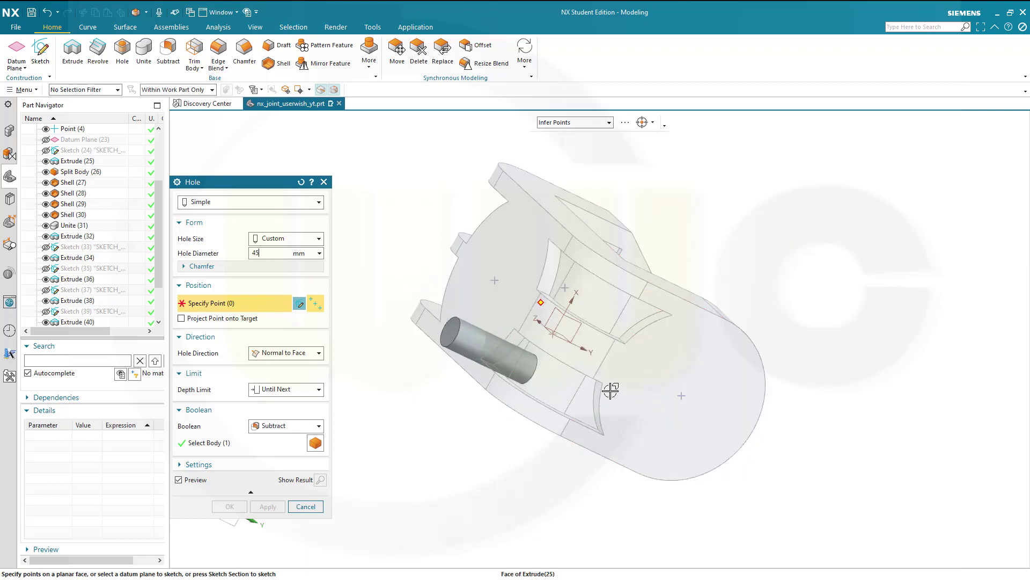
pyautogui.click(681, 397)
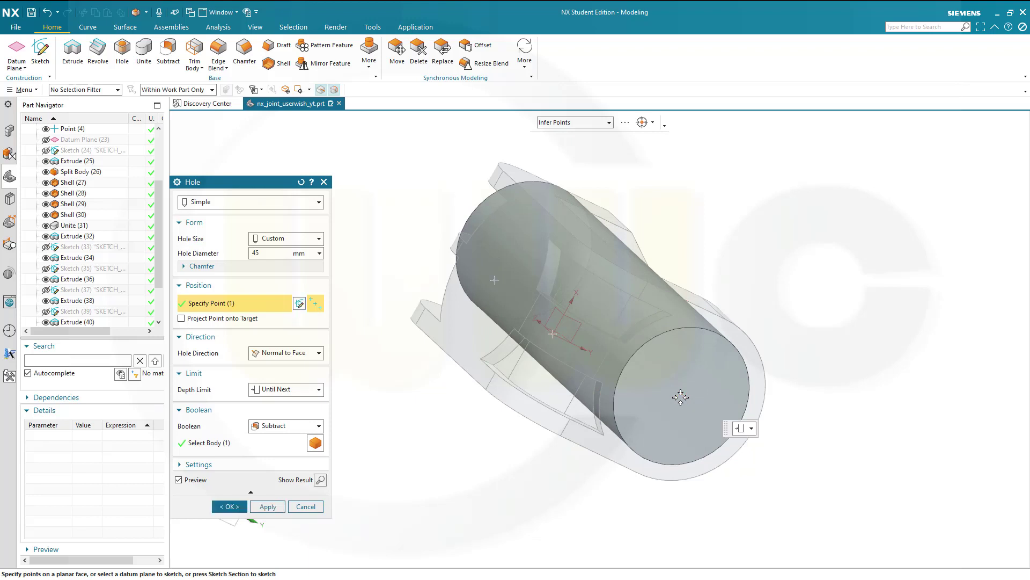
pyautogui.click(267, 507)
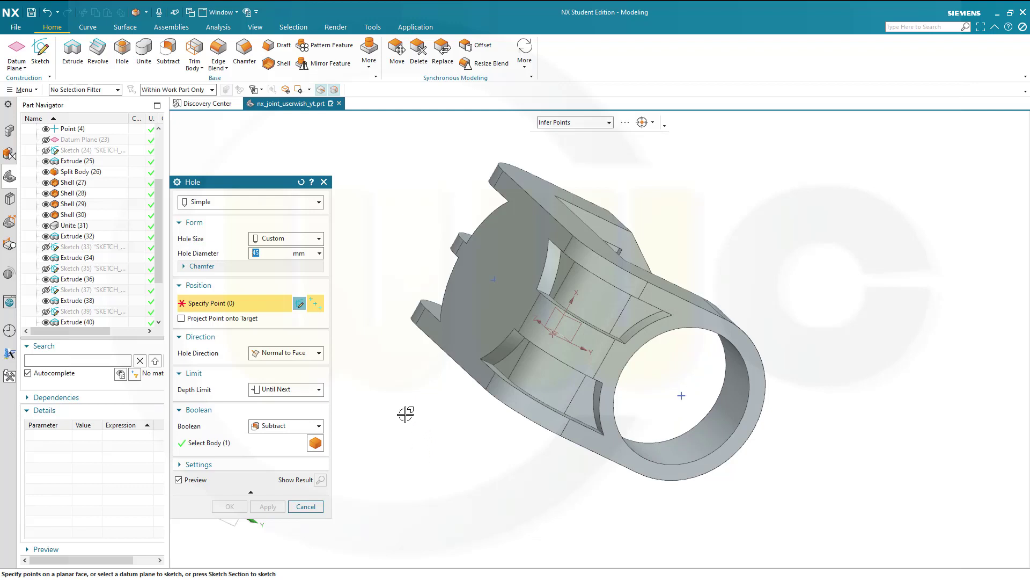
# Cut a simple 45 mm diameter hole, until next, at the centre point of the upright's disc.
pyautogui.moveTo(408, 415); pyautogui.dragTo(444, 439, button='middle')
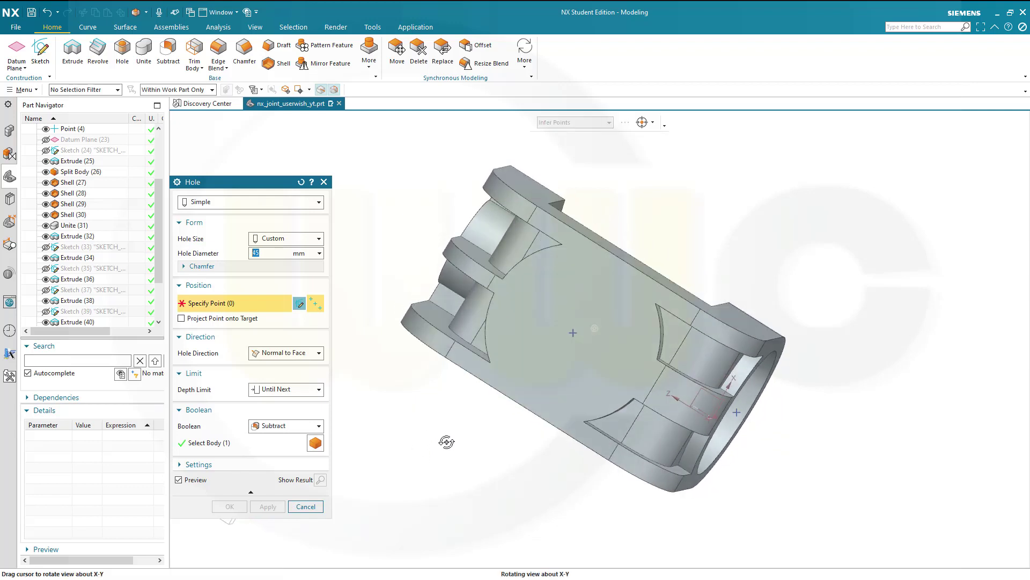
pyautogui.click(572, 333)
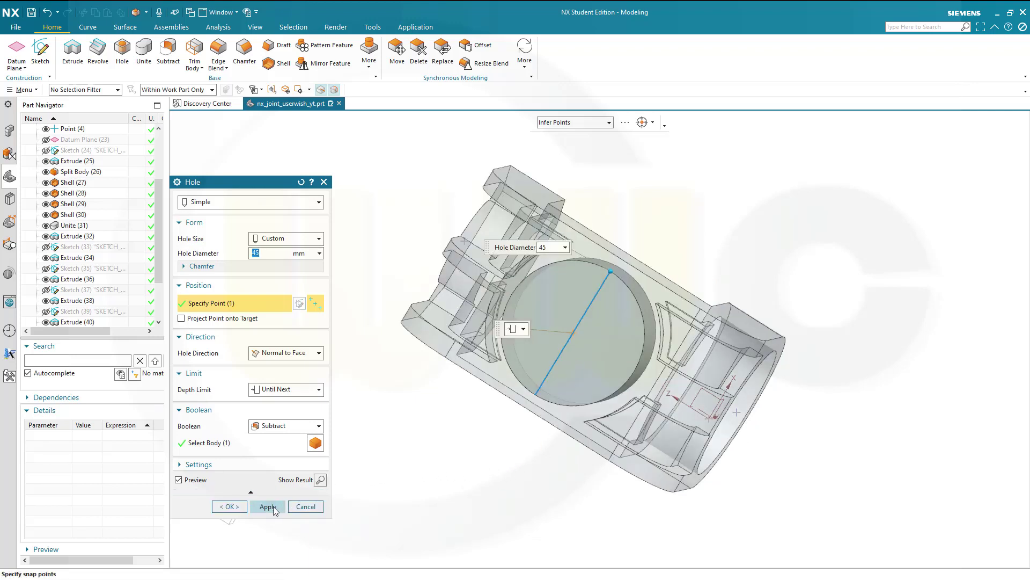
pyautogui.click(272, 506)
pyautogui.press('Escape')
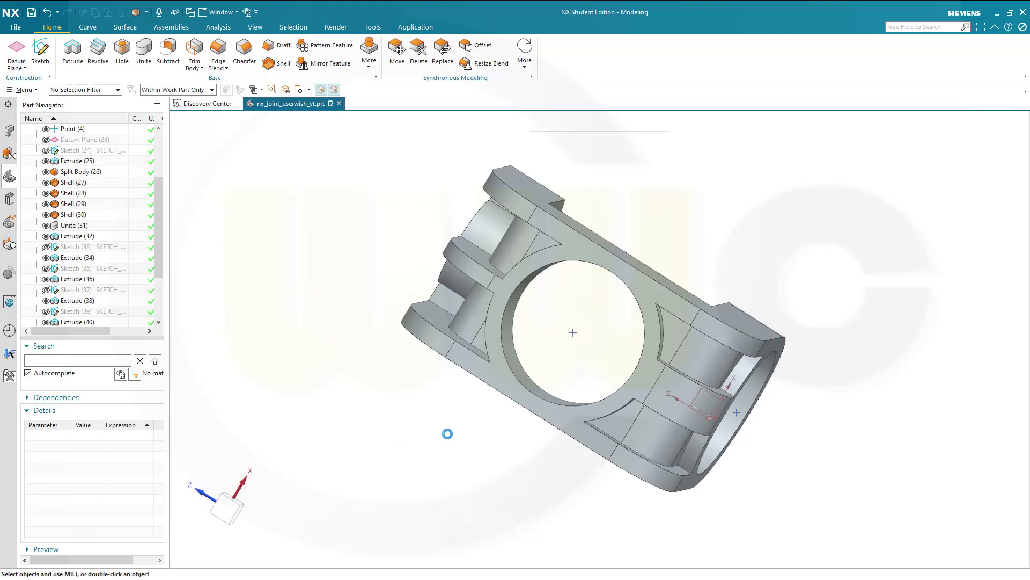
pyautogui.press('s')
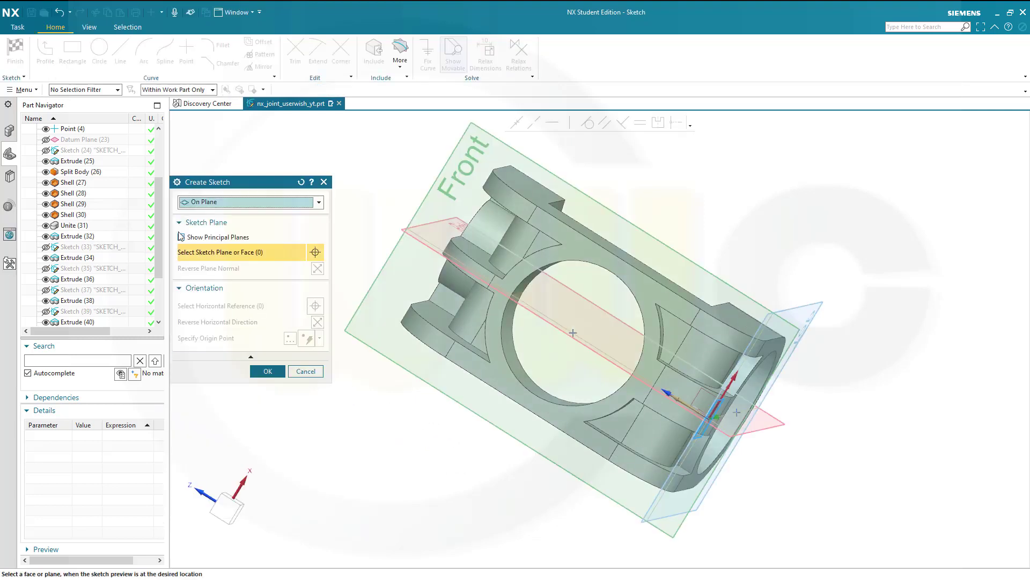
pyautogui.click(306, 371)
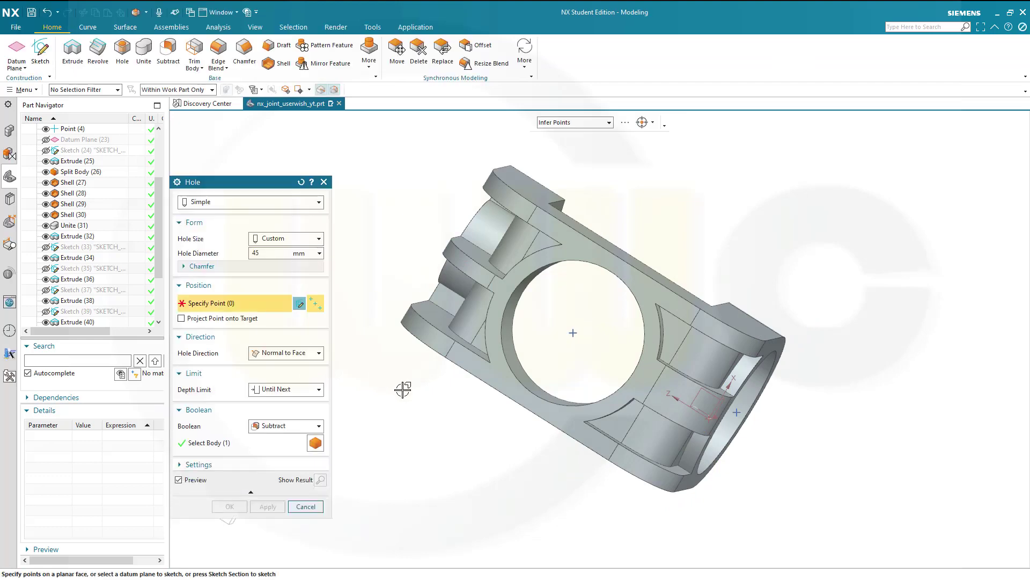
# Cut a simple 10 mm diameter hole, until next, at the centre point of the upper leg's disc.
pyautogui.moveTo(403, 390); pyautogui.dragTo(396, 465, button='middle')
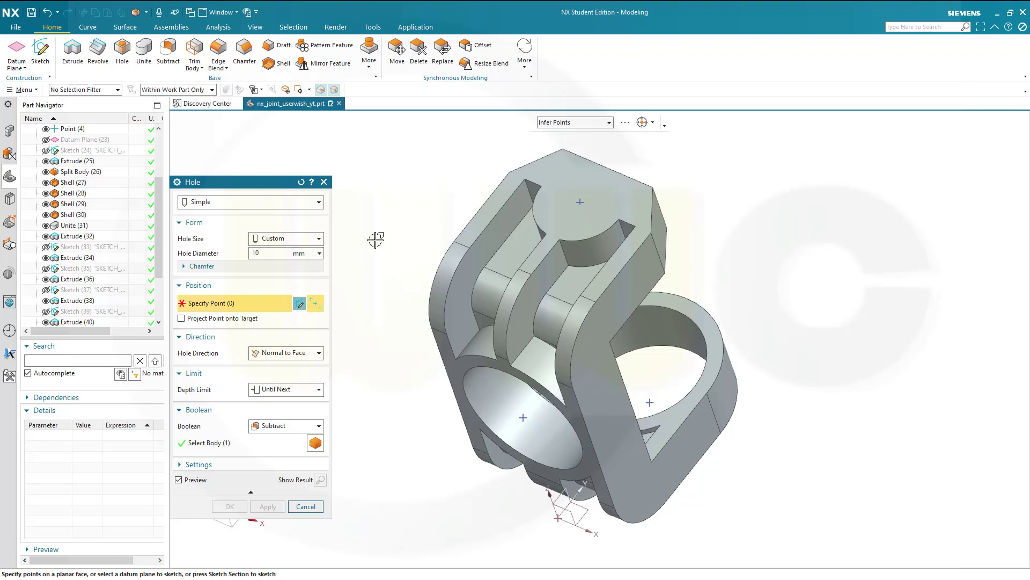
pyautogui.click(580, 201)
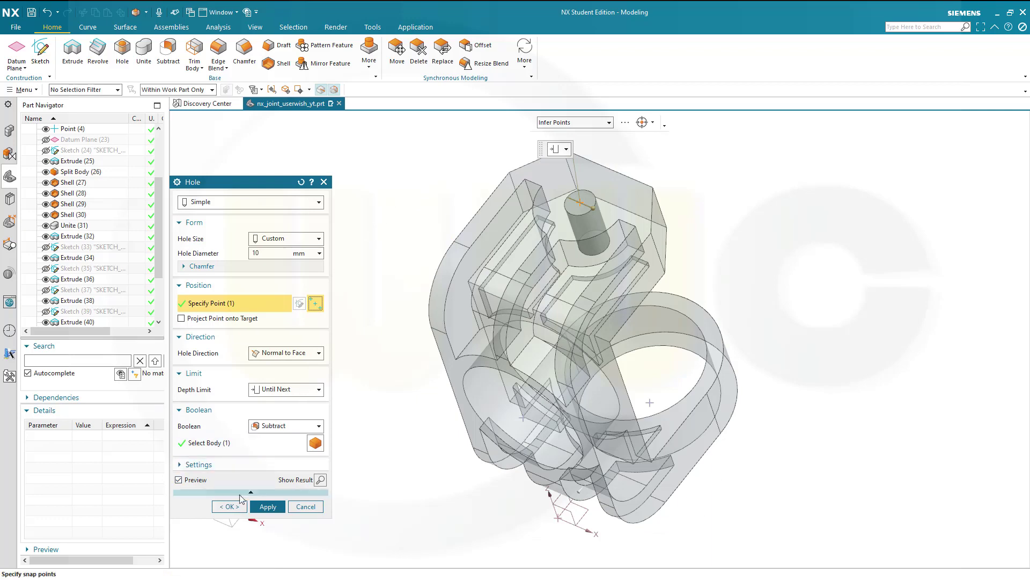
pyautogui.click(229, 506)
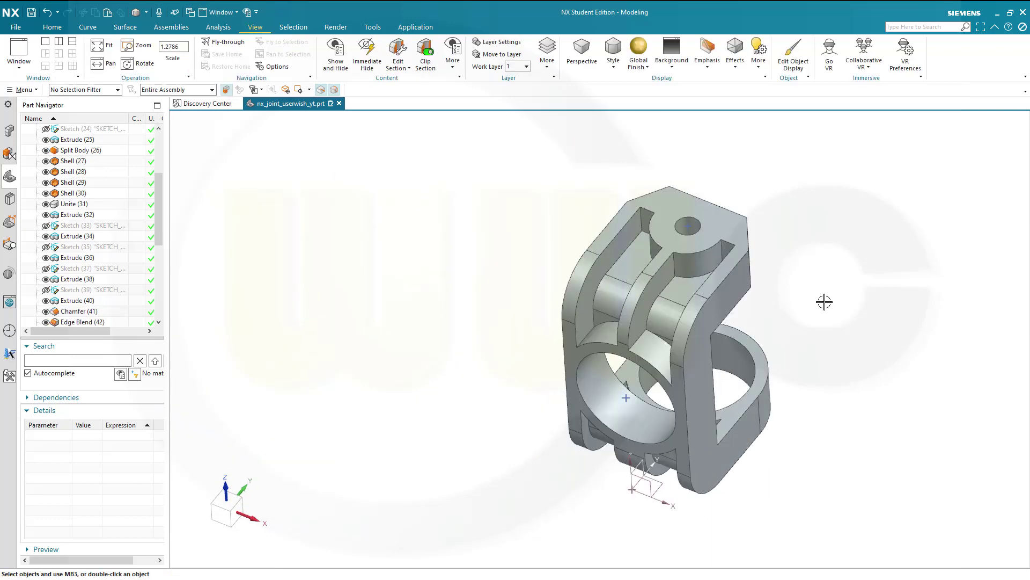
# Show the hidden L-shaped profile sketch at the corner of the upright and the lower leg.
pyautogui.moveTo(808, 276); pyautogui.dragTo(745, 229, button='middle')
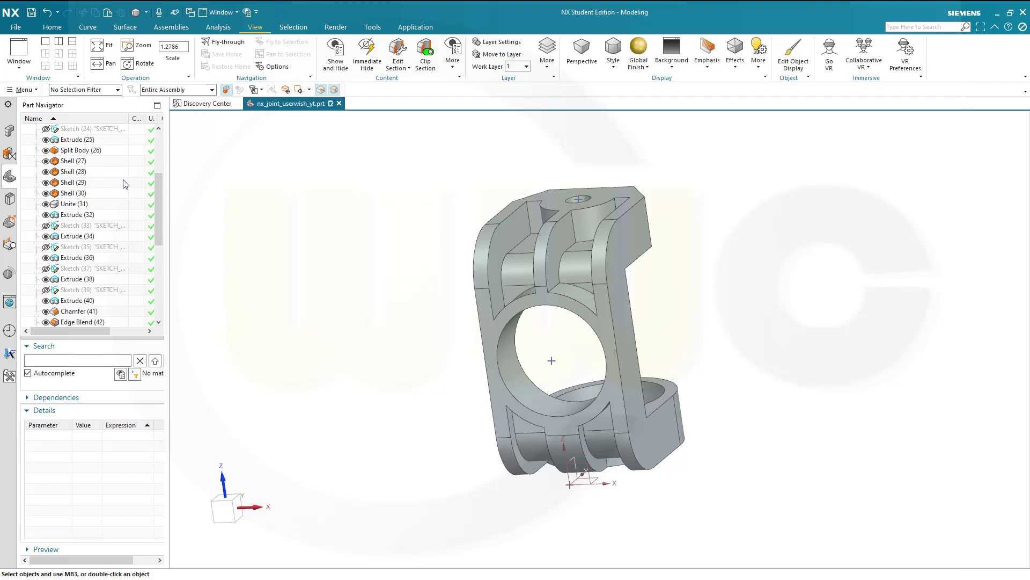
pyautogui.click(45, 130)
pyautogui.click(45, 130)
pyautogui.click(46, 226)
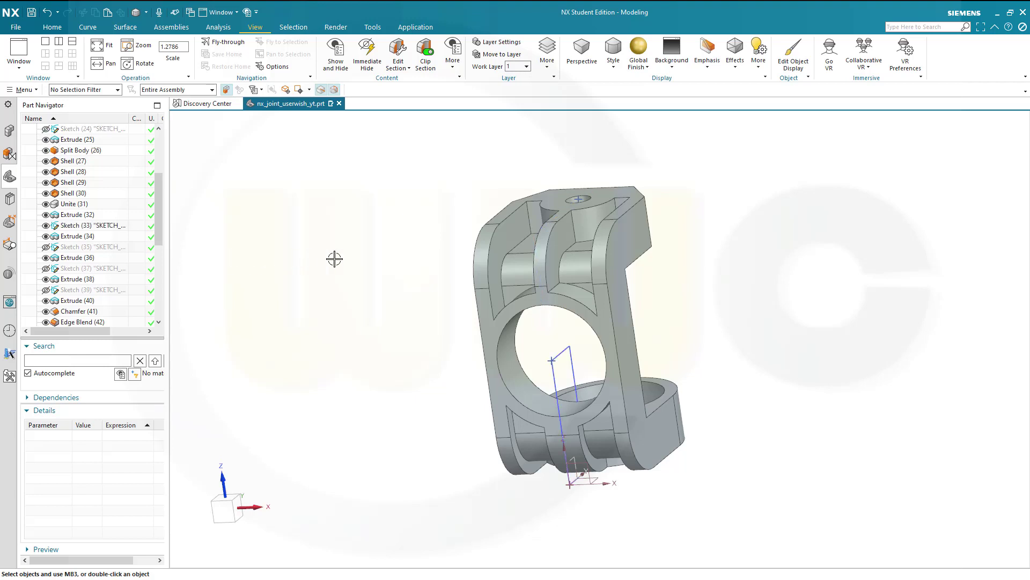
pyautogui.moveTo(376, 256)
pyautogui.mouseDown(button='middle')
pyautogui.moveTo(359, 266)
pyautogui.moveTo(389, 271)
pyautogui.moveTo(394, 263)
pyautogui.moveTo(367, 264)
pyautogui.mouseUp(button='middle')
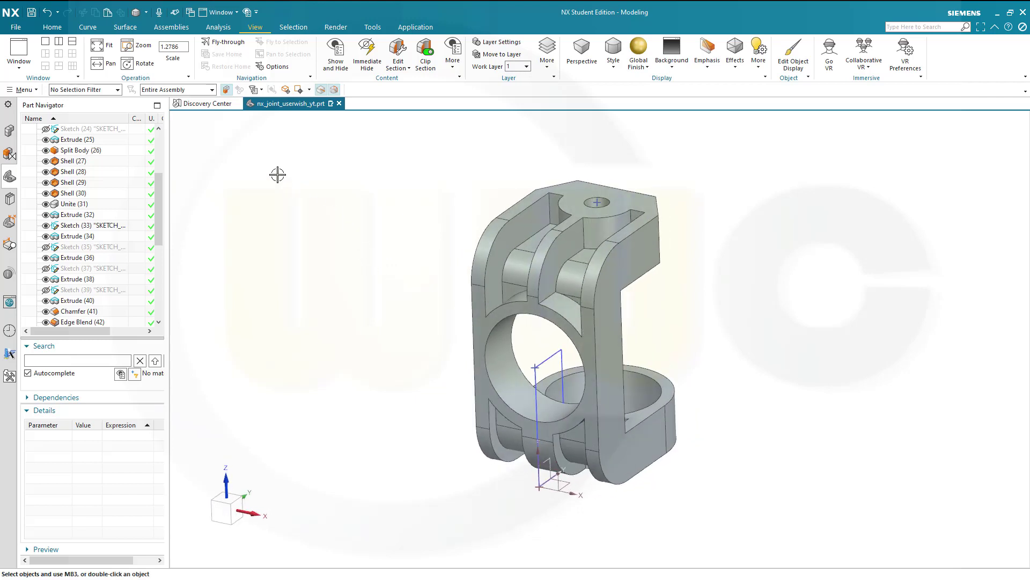
# Extrude the L-shaped sketch with a symmetric value of 2 mm, subtract it from the body, and hide the sketch.
pyautogui.click(52, 27)
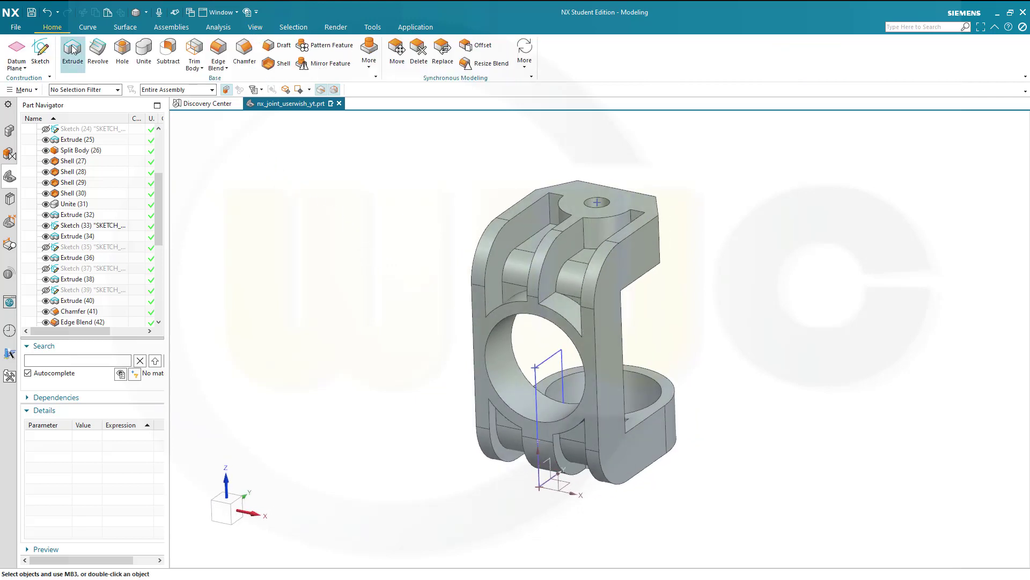
pyautogui.click(72, 49)
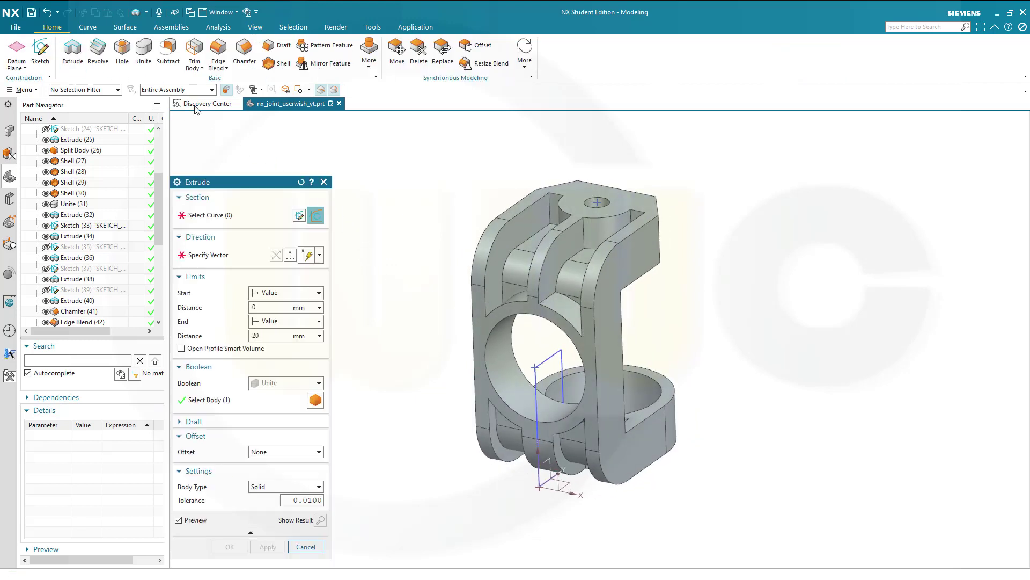
pyautogui.click(548, 360)
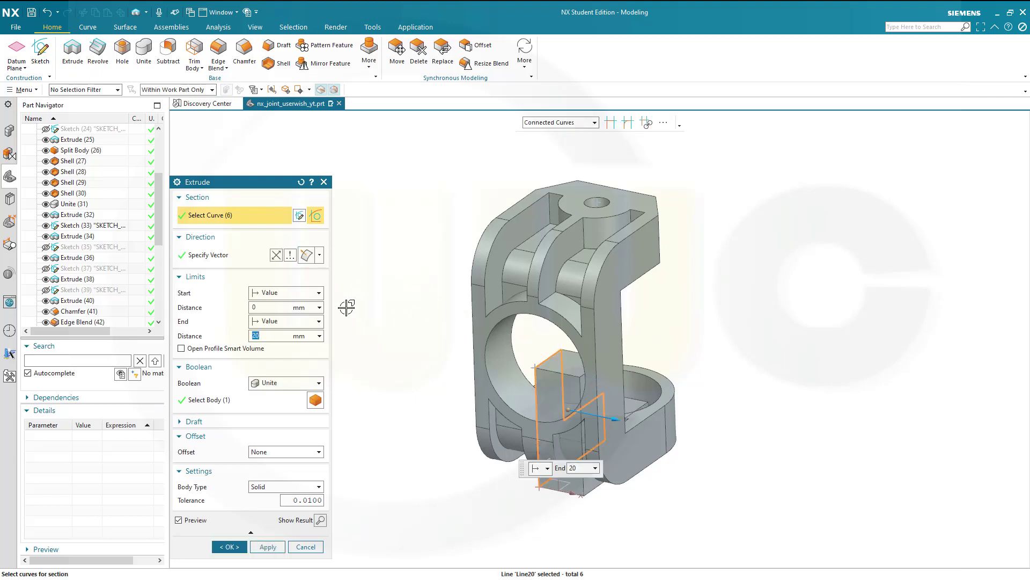
pyautogui.click(319, 294)
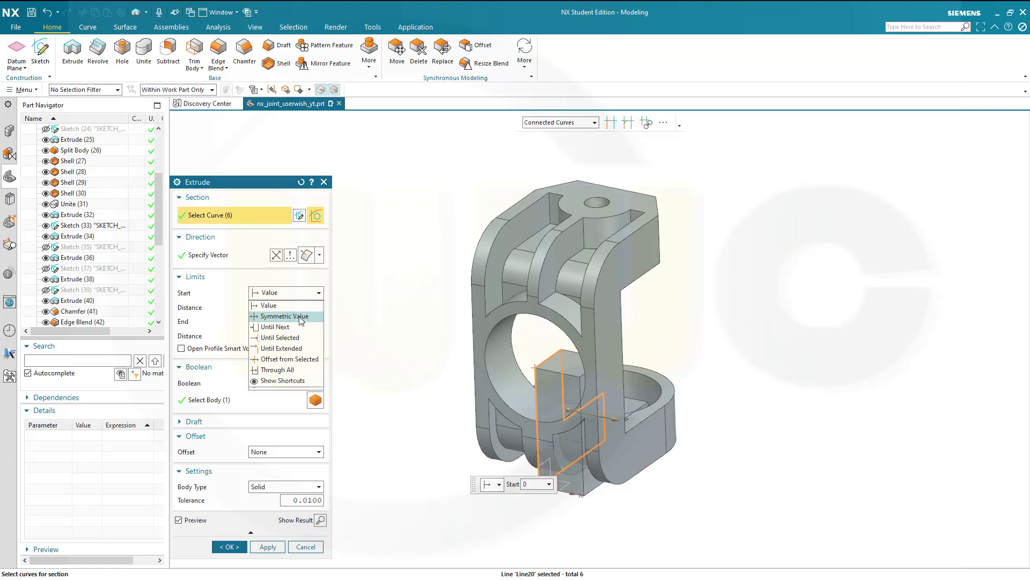
pyautogui.click(298, 316)
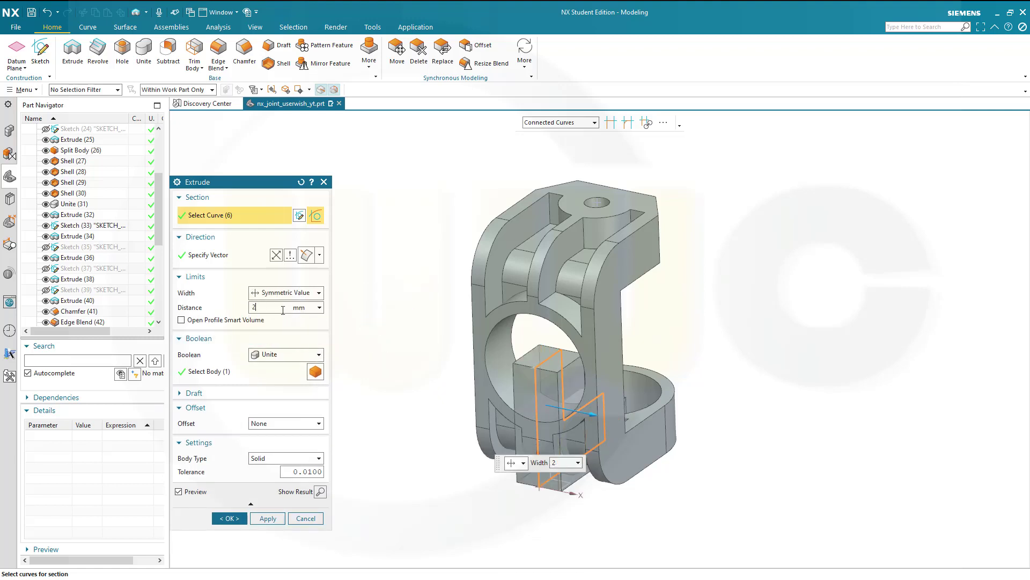
pyautogui.click(320, 354)
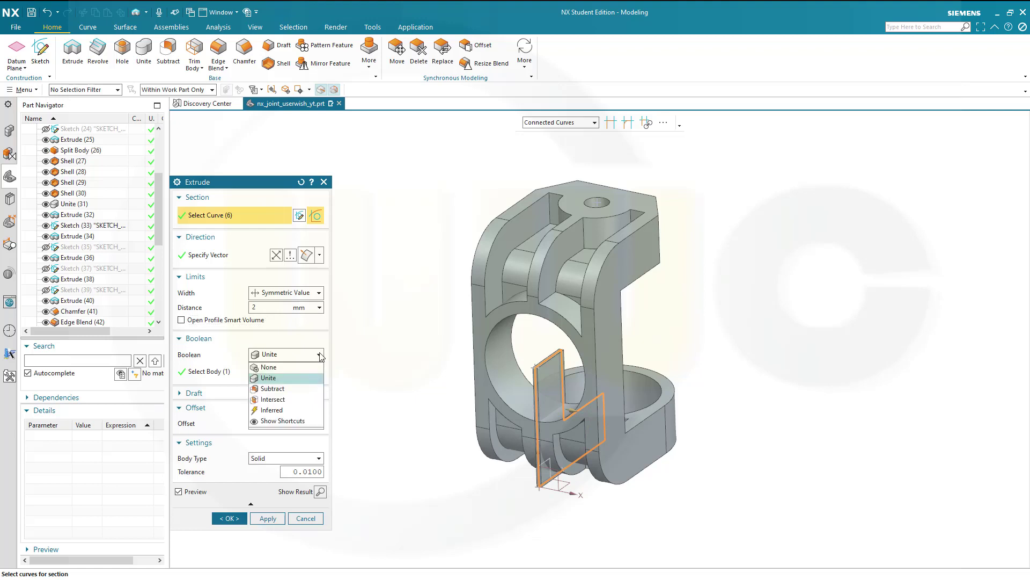
pyautogui.click(280, 388)
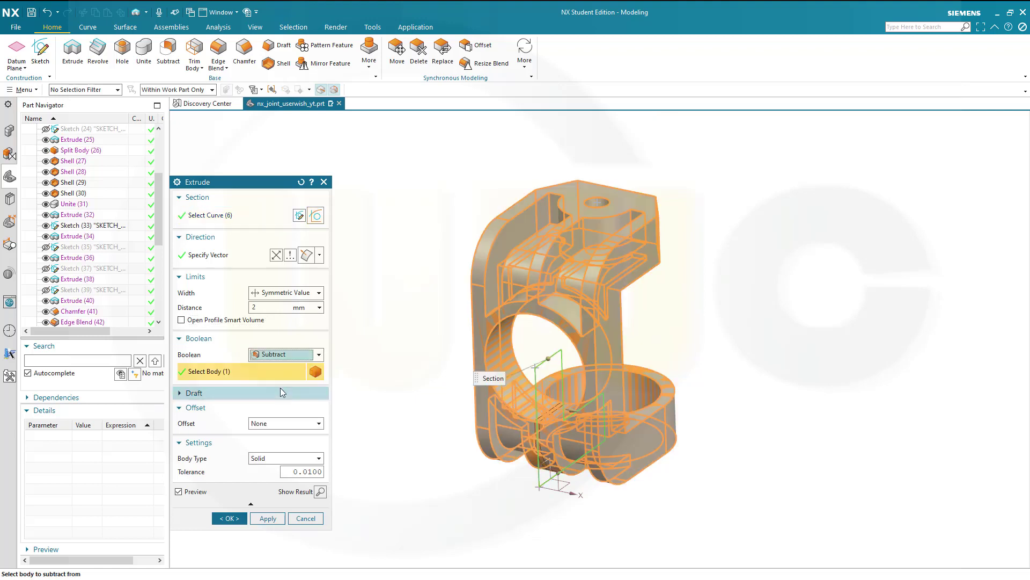
pyautogui.click(222, 514)
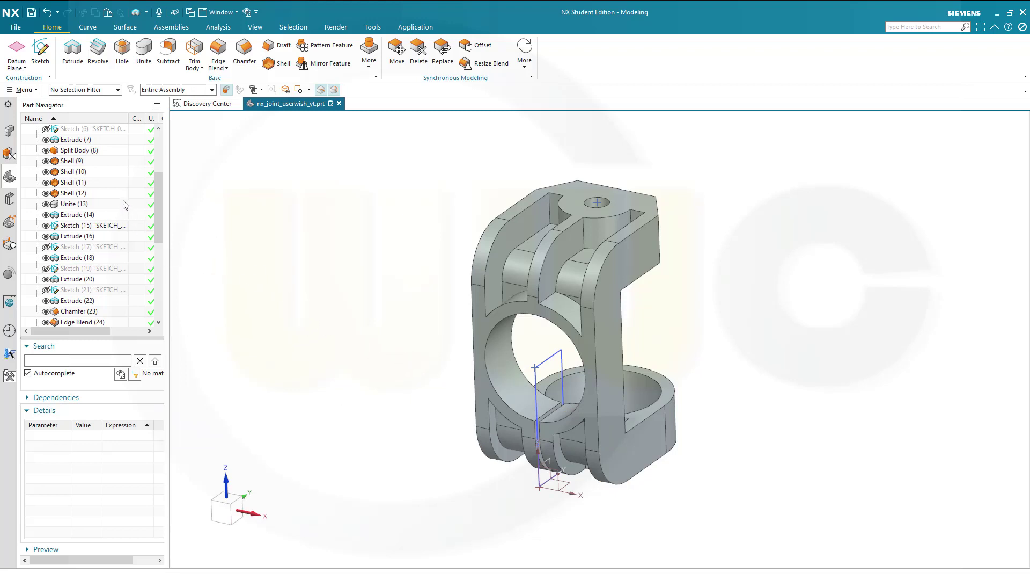
pyautogui.click(46, 225)
pyautogui.moveTo(287, 207)
pyautogui.mouseDown(button='middle')
pyautogui.moveTo(333, 237)
pyautogui.moveTo(243, 211)
pyautogui.moveTo(272, 198)
pyautogui.mouseUp(button='middle')
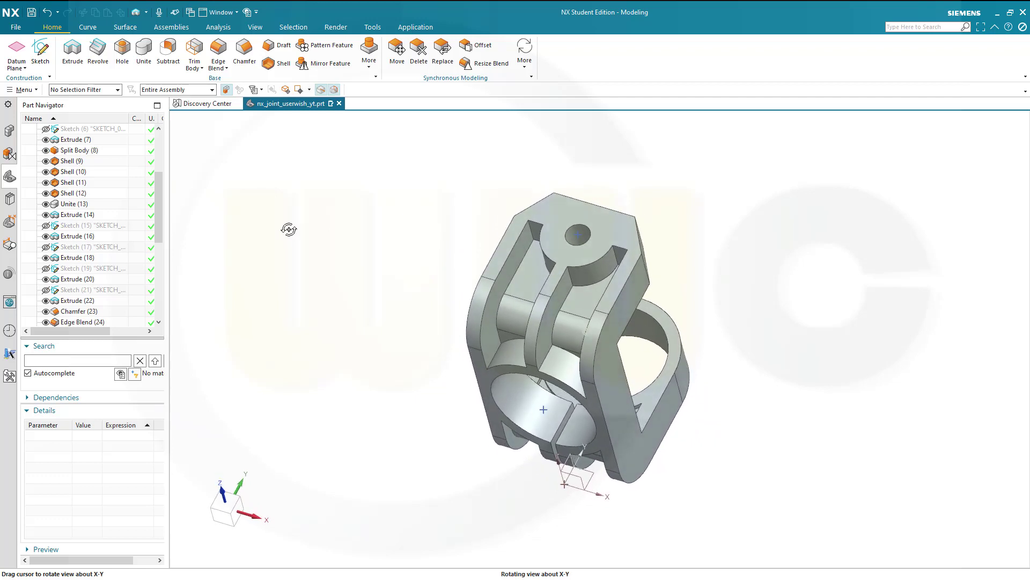
pyautogui.moveTo(289, 229); pyautogui.dragTo(300, 232, button='middle')
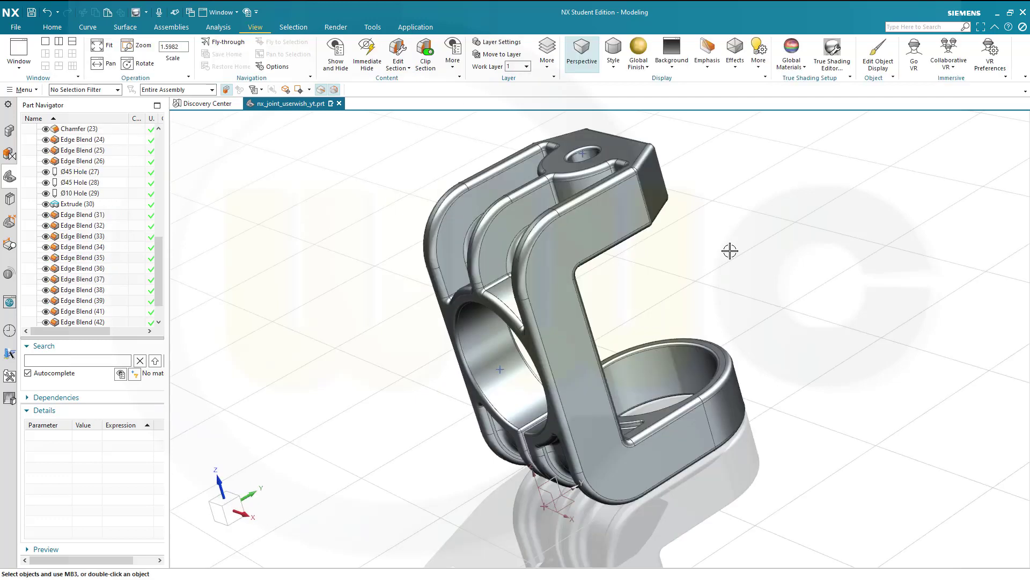
pyautogui.moveTo(730, 250); pyautogui.dragTo(741, 286, button='middle')
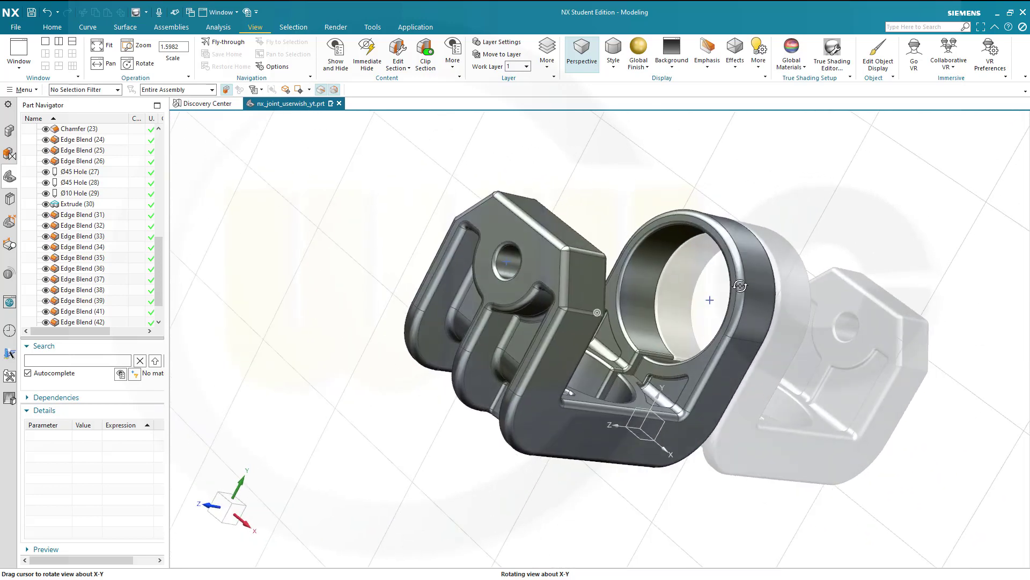
pyautogui.moveTo(739, 286)
pyautogui.mouseDown(button='middle')
pyautogui.moveTo(733, 319)
pyautogui.moveTo(755, 279)
pyautogui.mouseUp(button='middle')
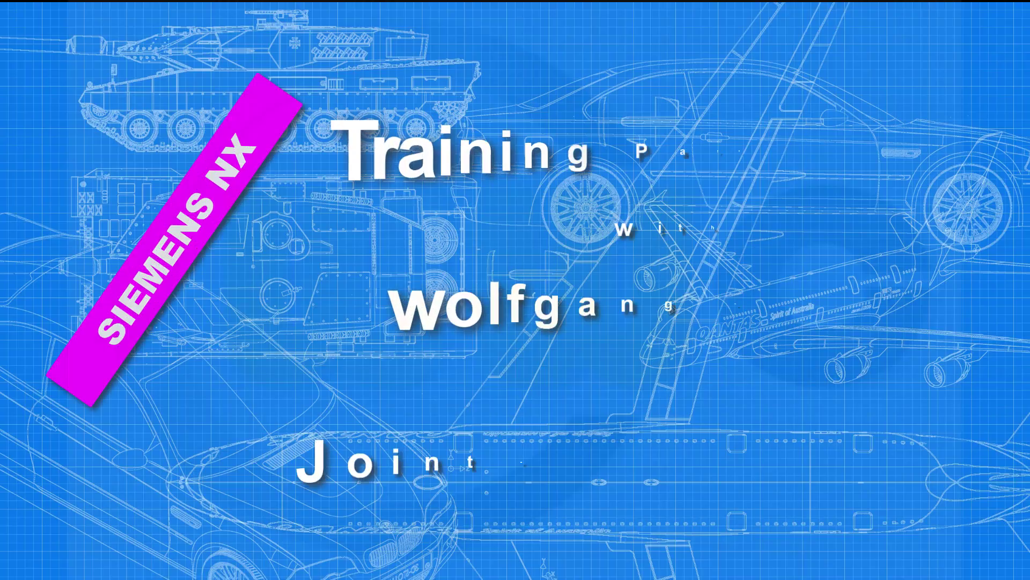